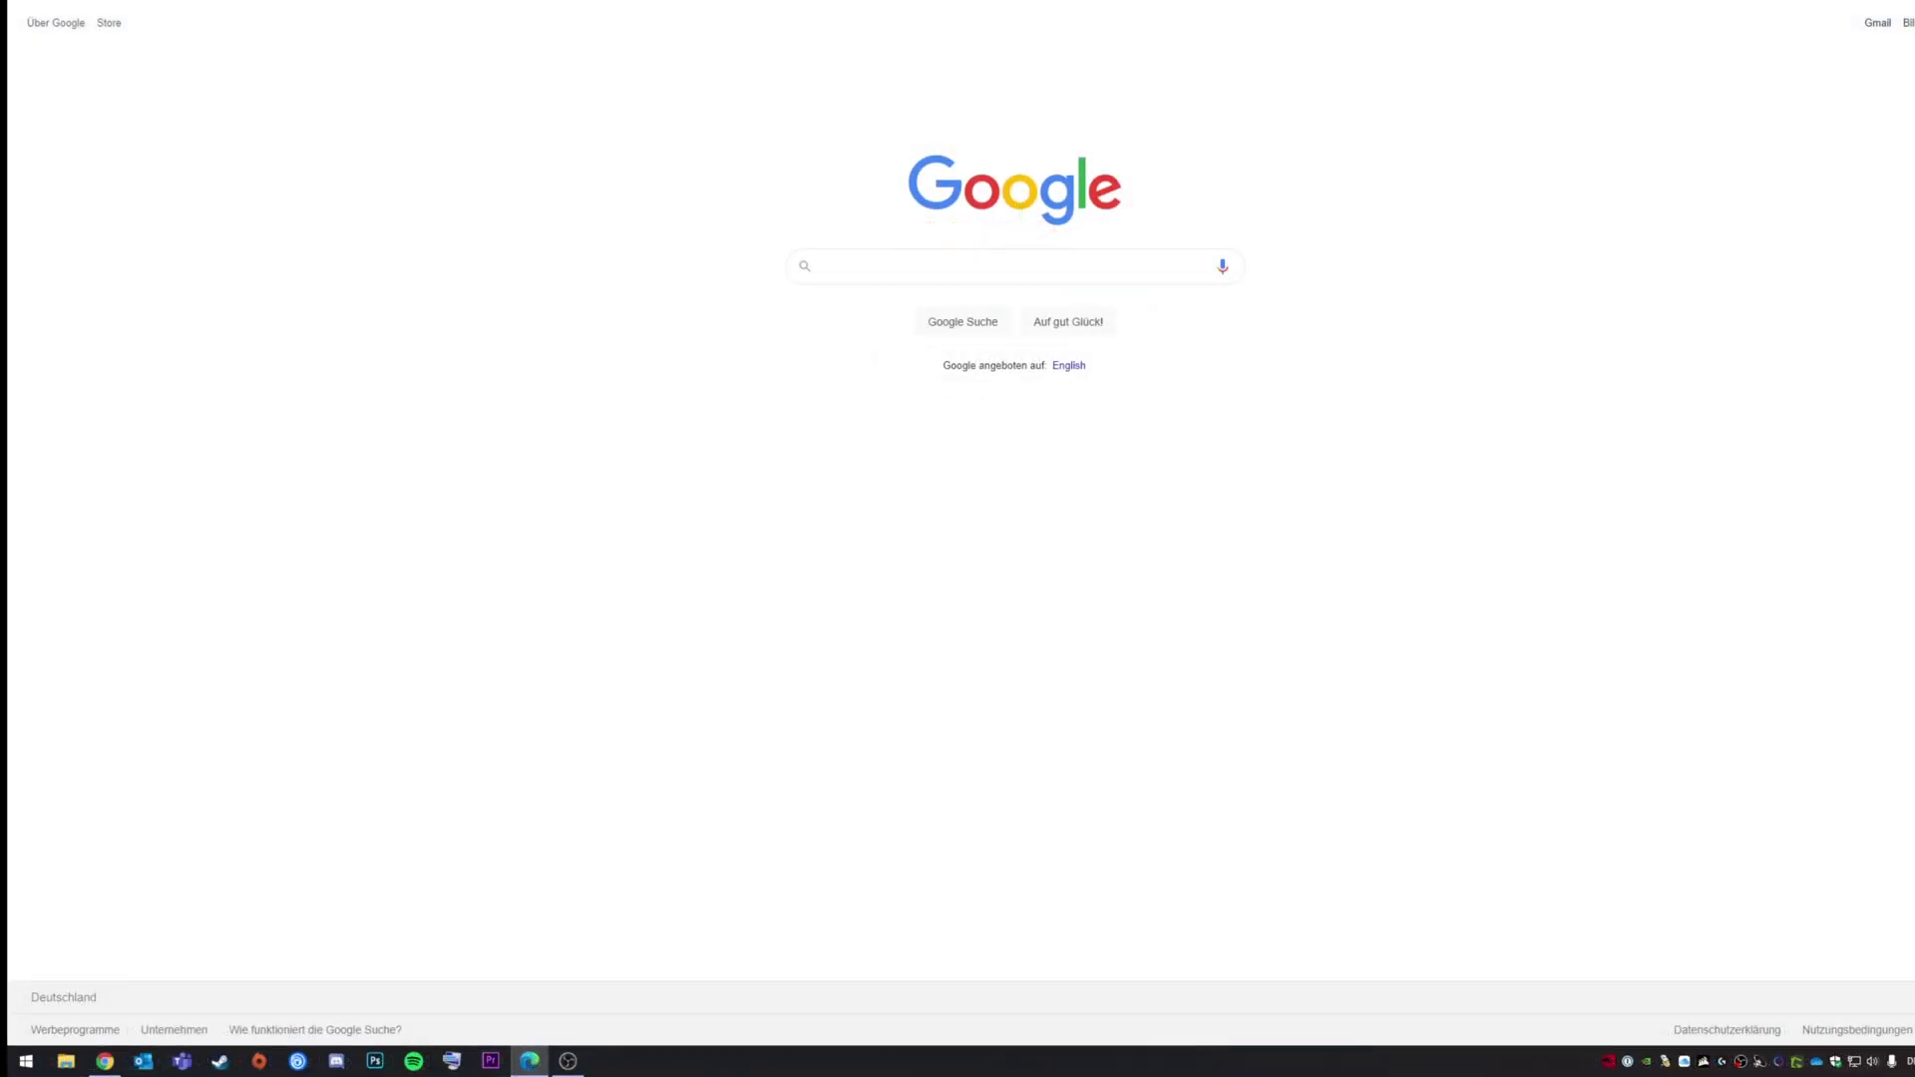
Step: Go to 192.168.178.202 and proceed past the certificate warning
key(ctrl+l)
text(192.168.)
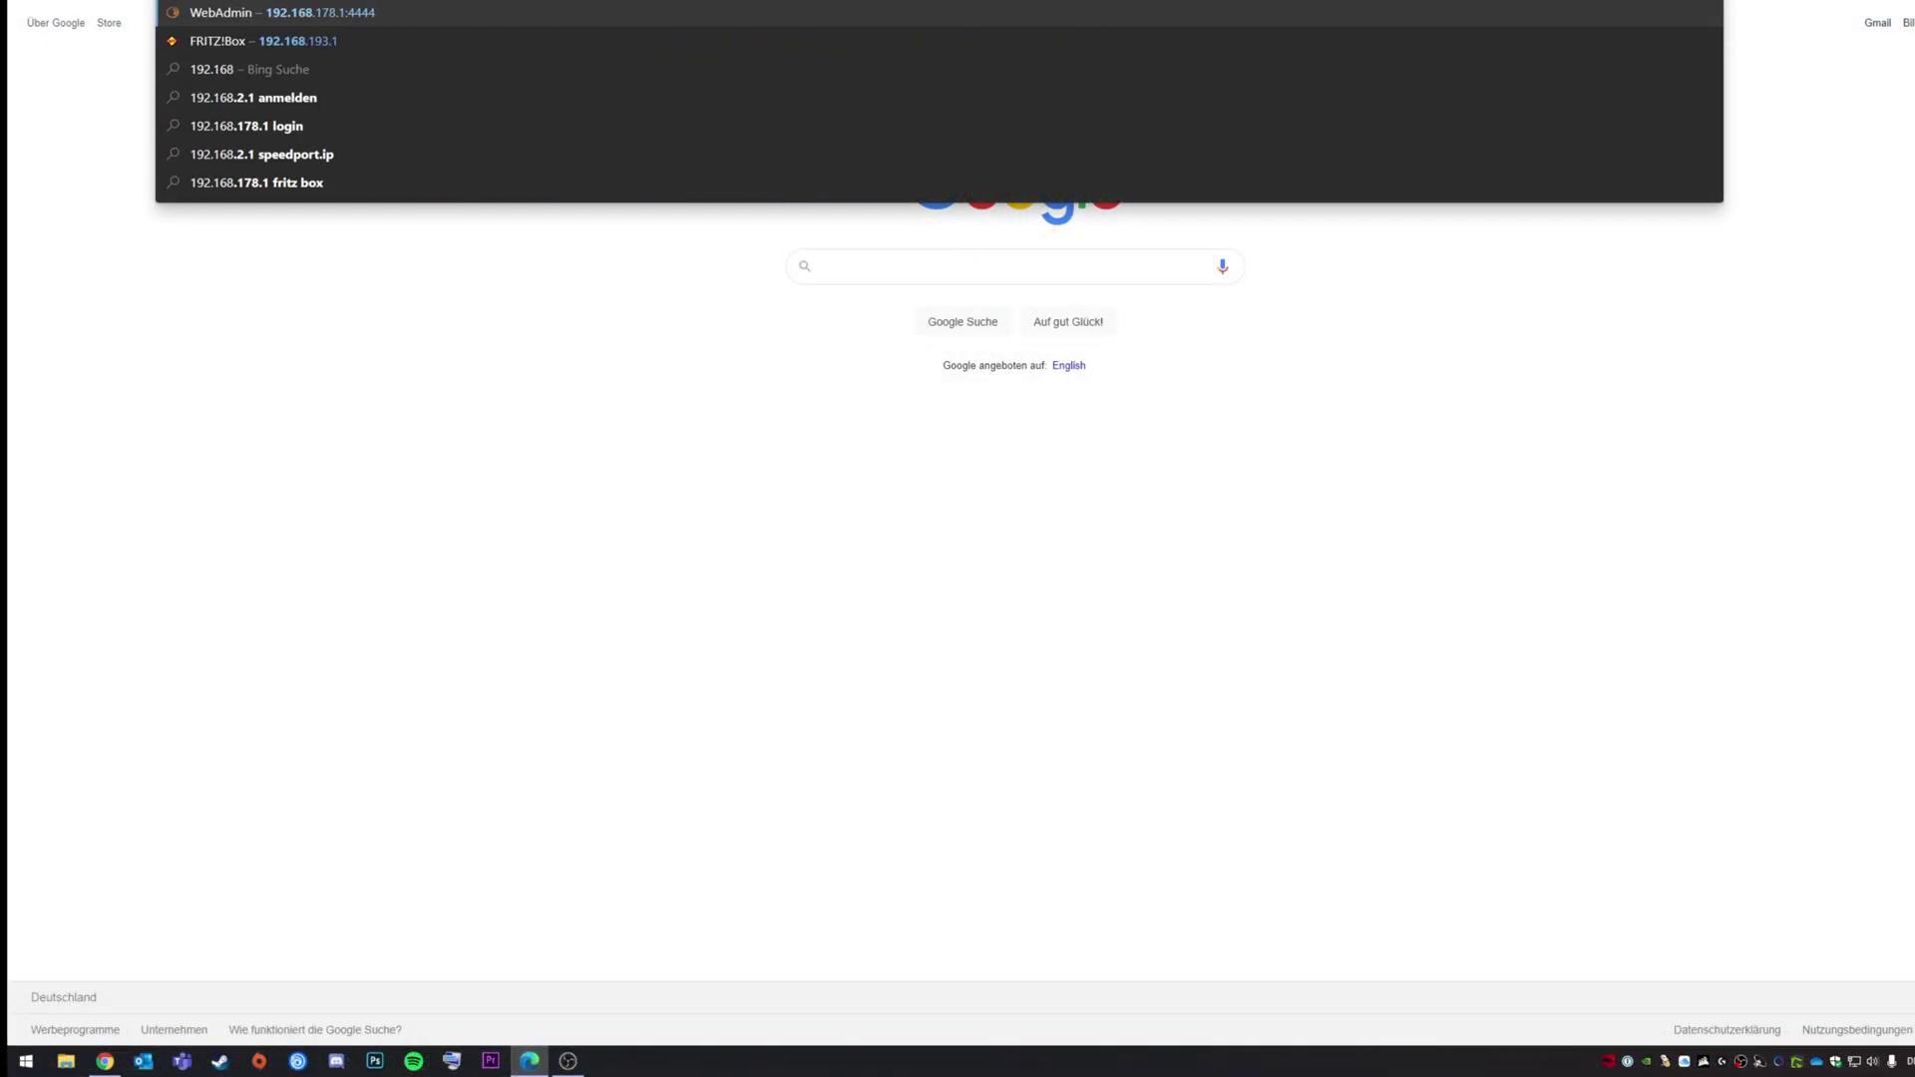
text(178.202)
key(Return)
click(824, 395)
click(808, 535)
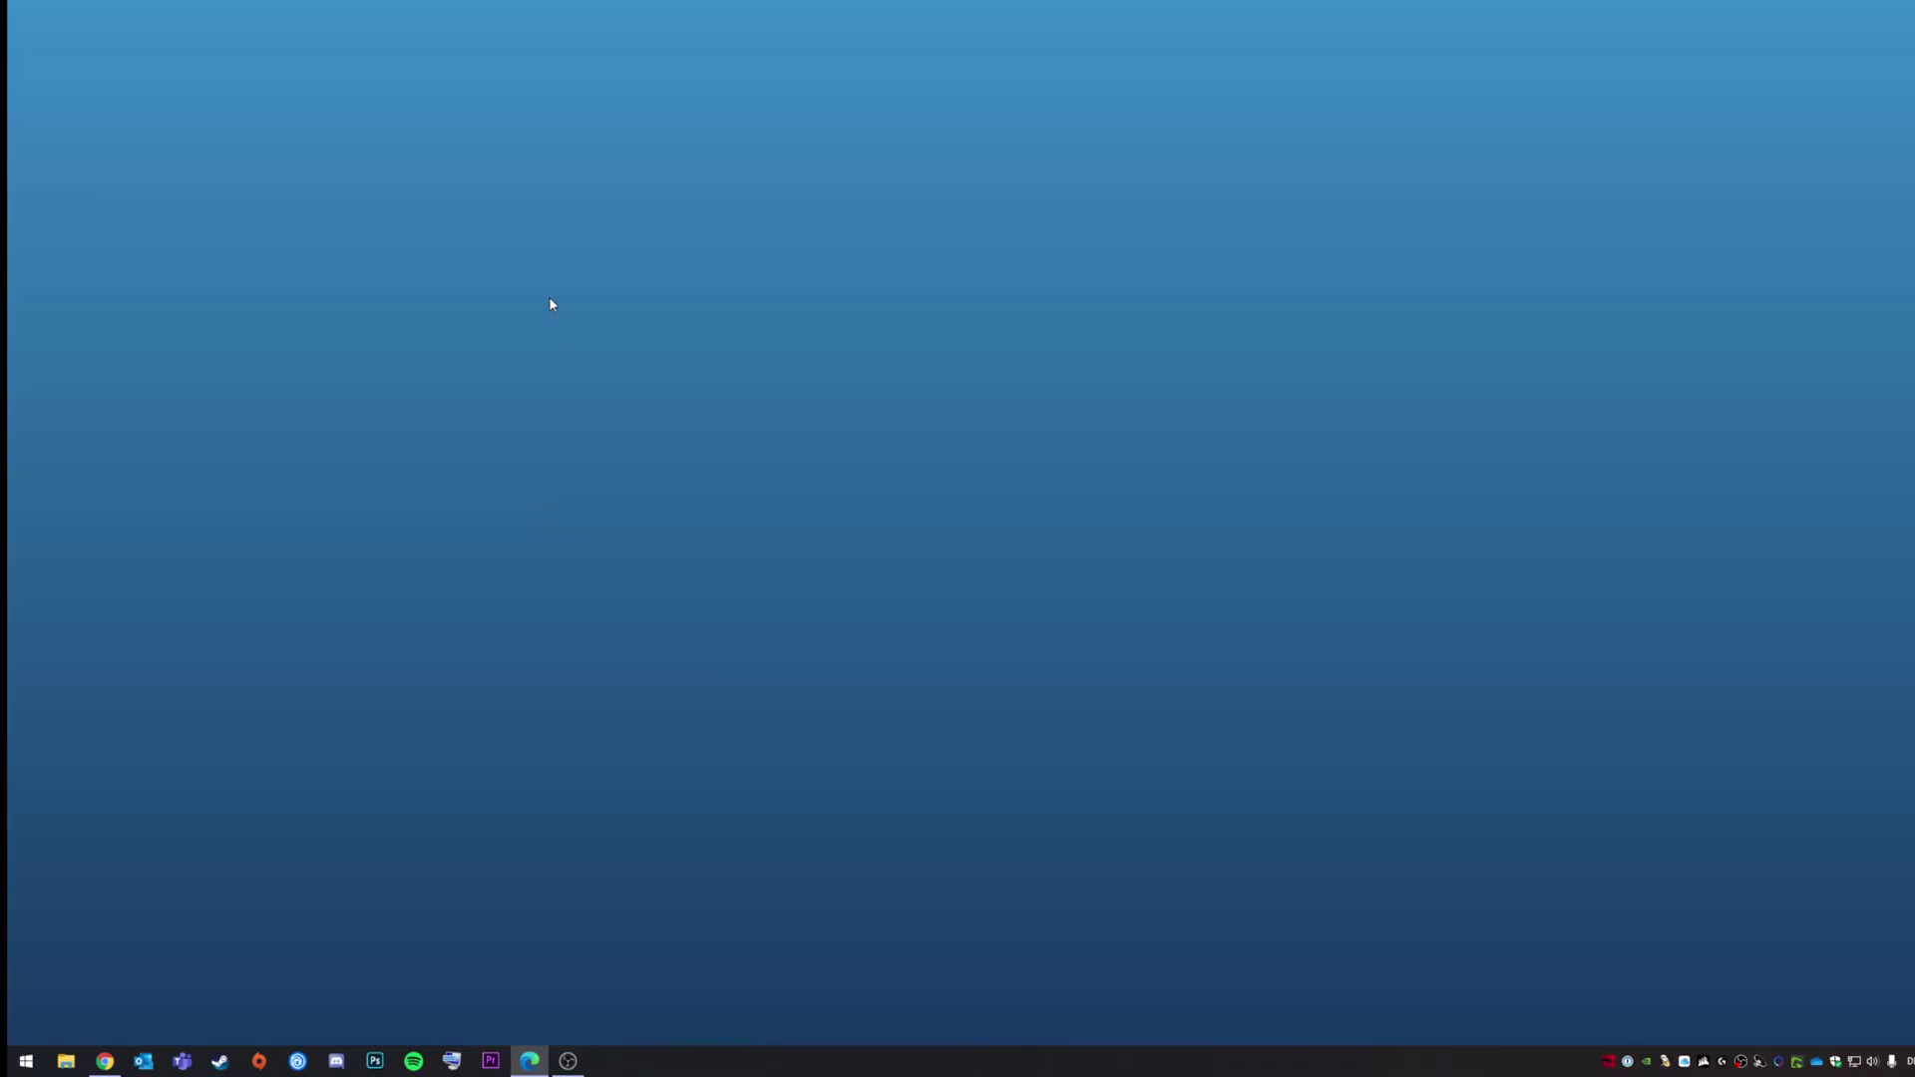
Step: Log in to the ESXi Host Client as root with the account password
click(197, 267)
text(root)
key(Tab)
text(•••••••)
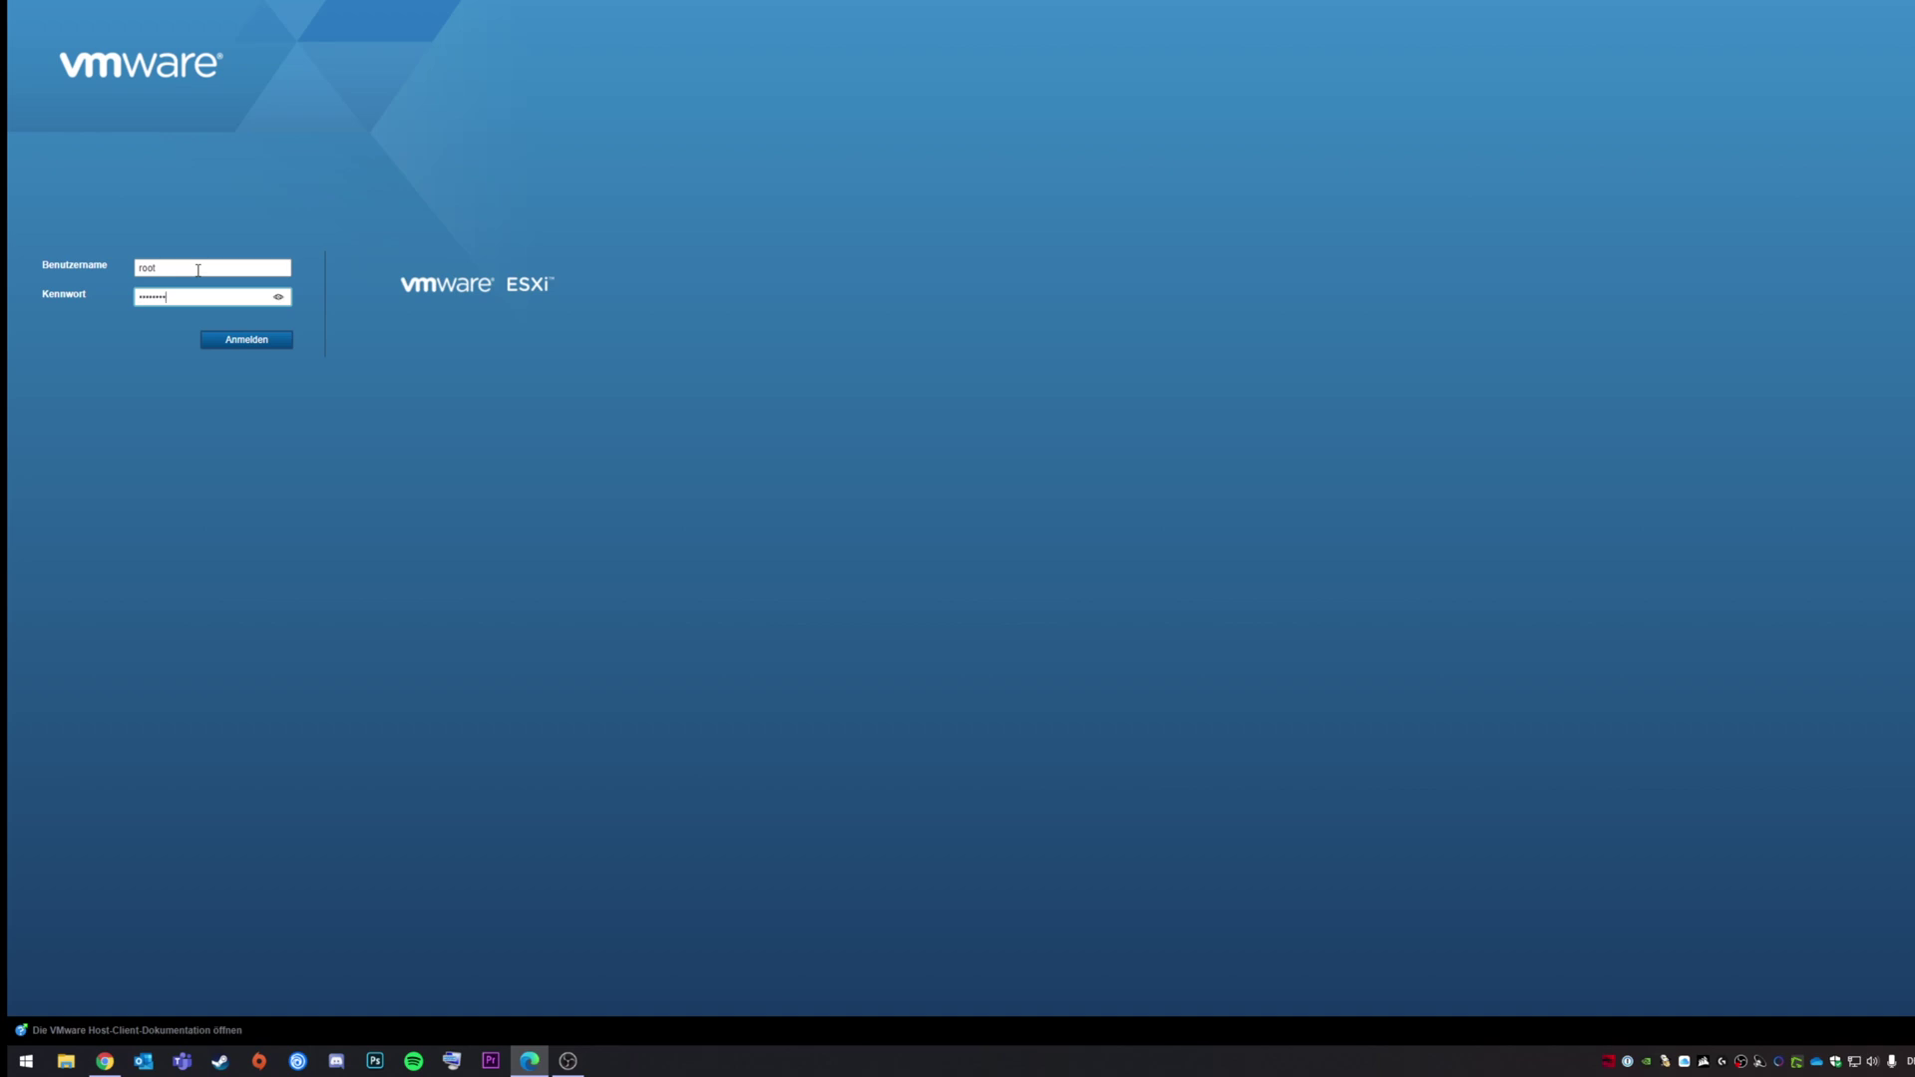
key(Return)
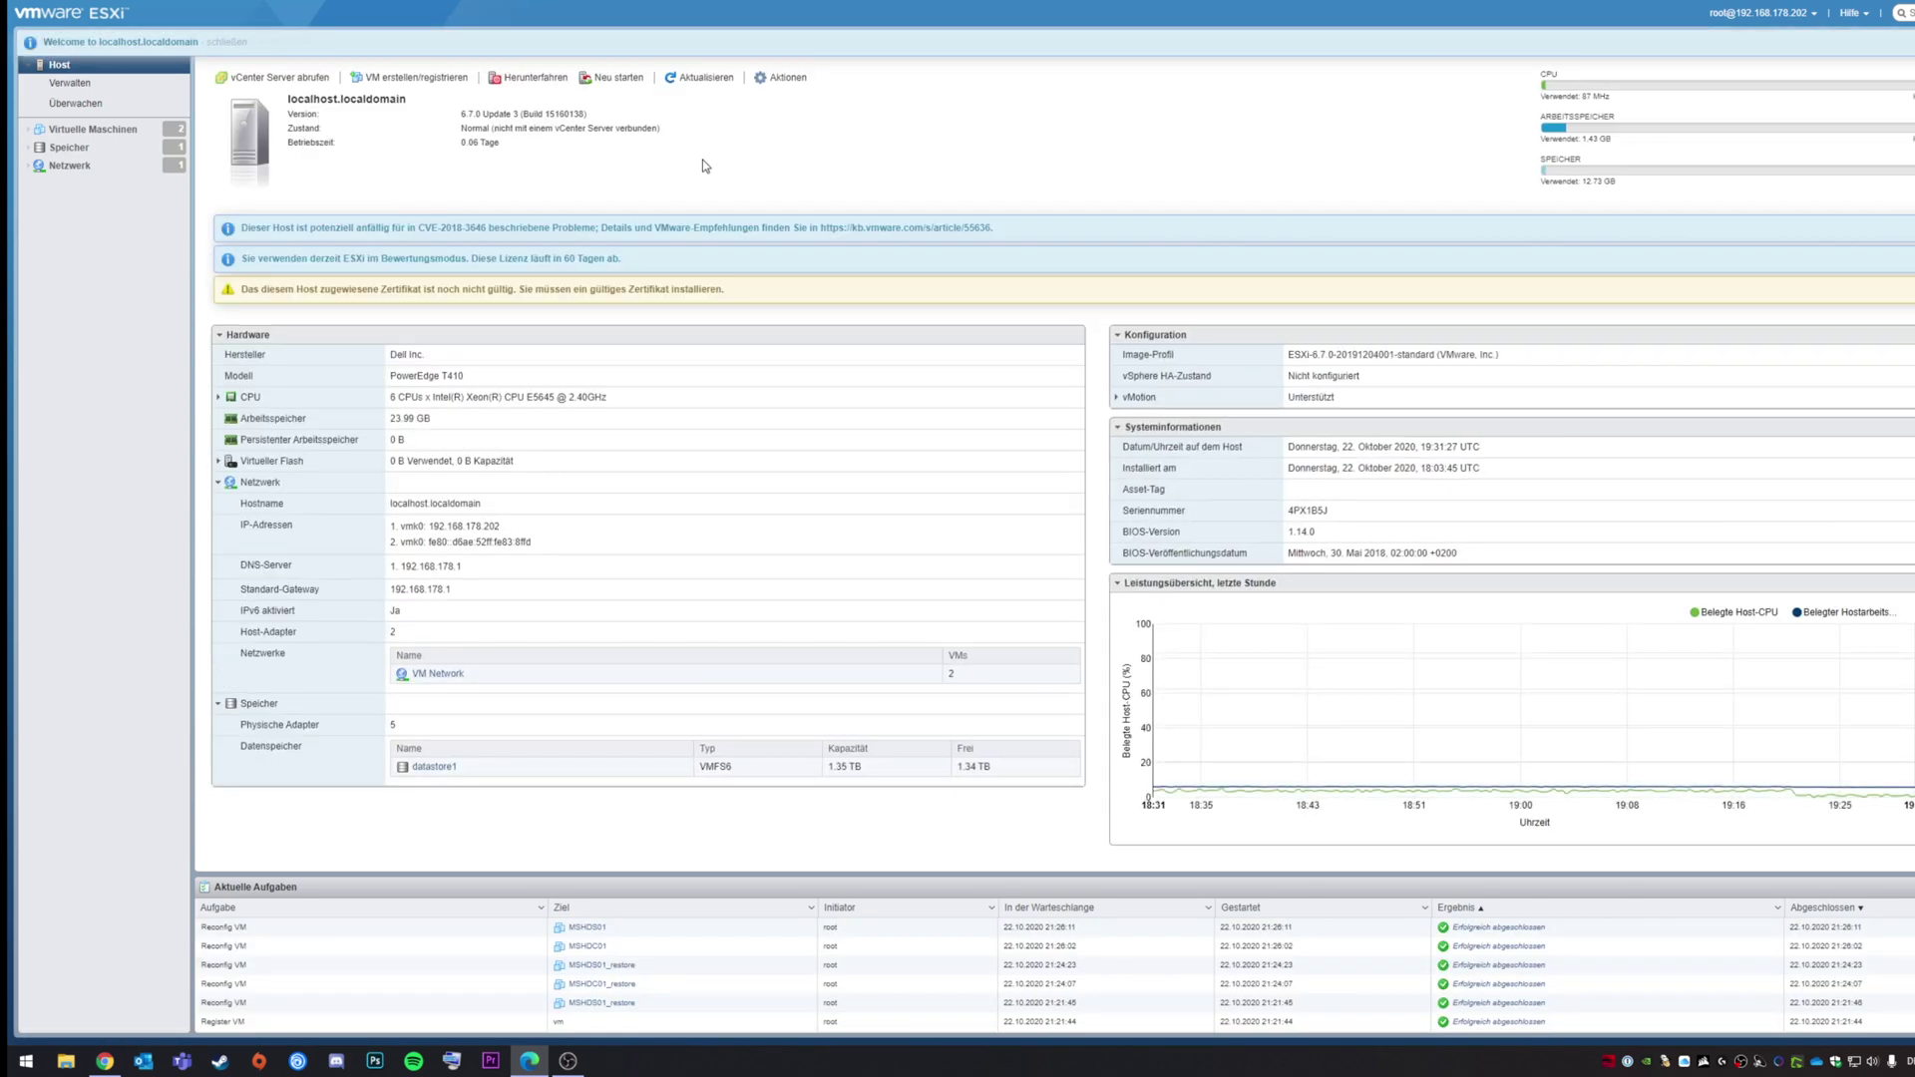
Step: Open gandalf.scholzialvideo.de in a new tab and sign in with the NAS user name and password
key(ctrl+t)
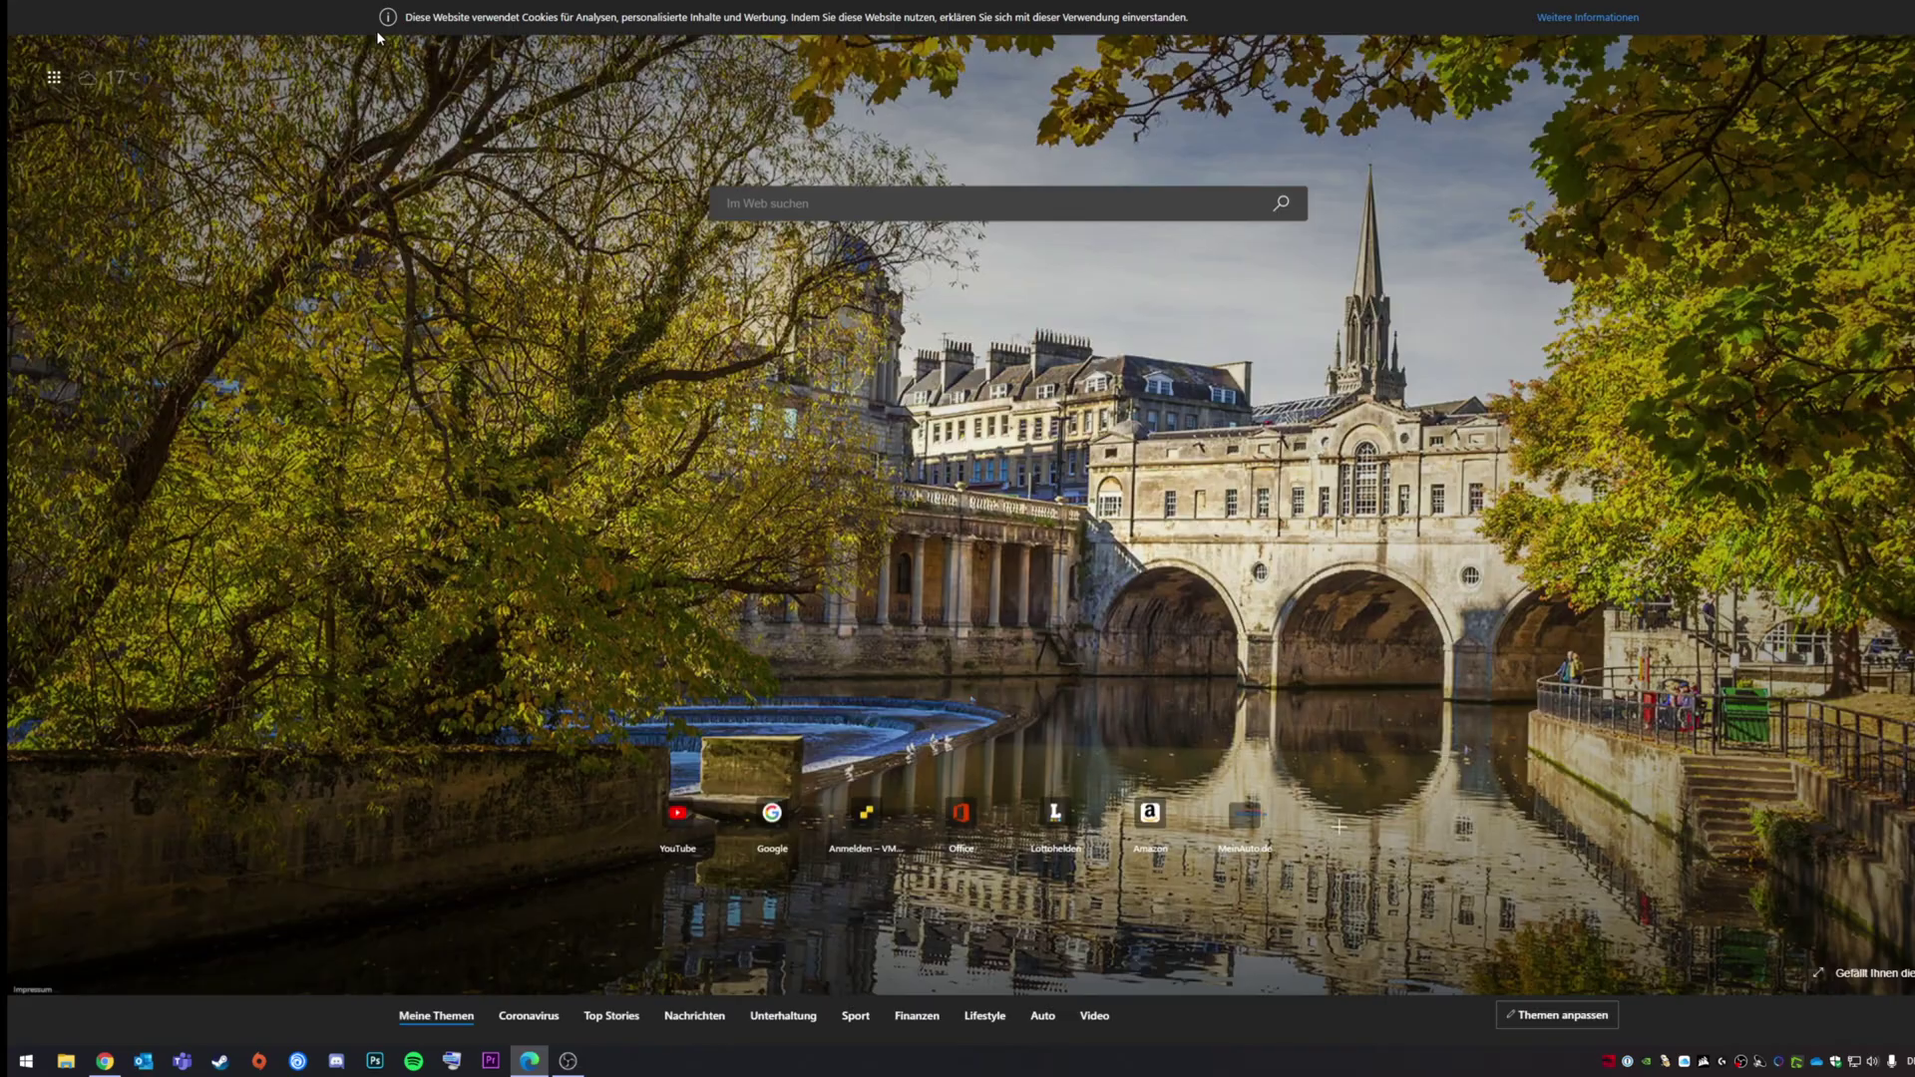
text(gandalf.)
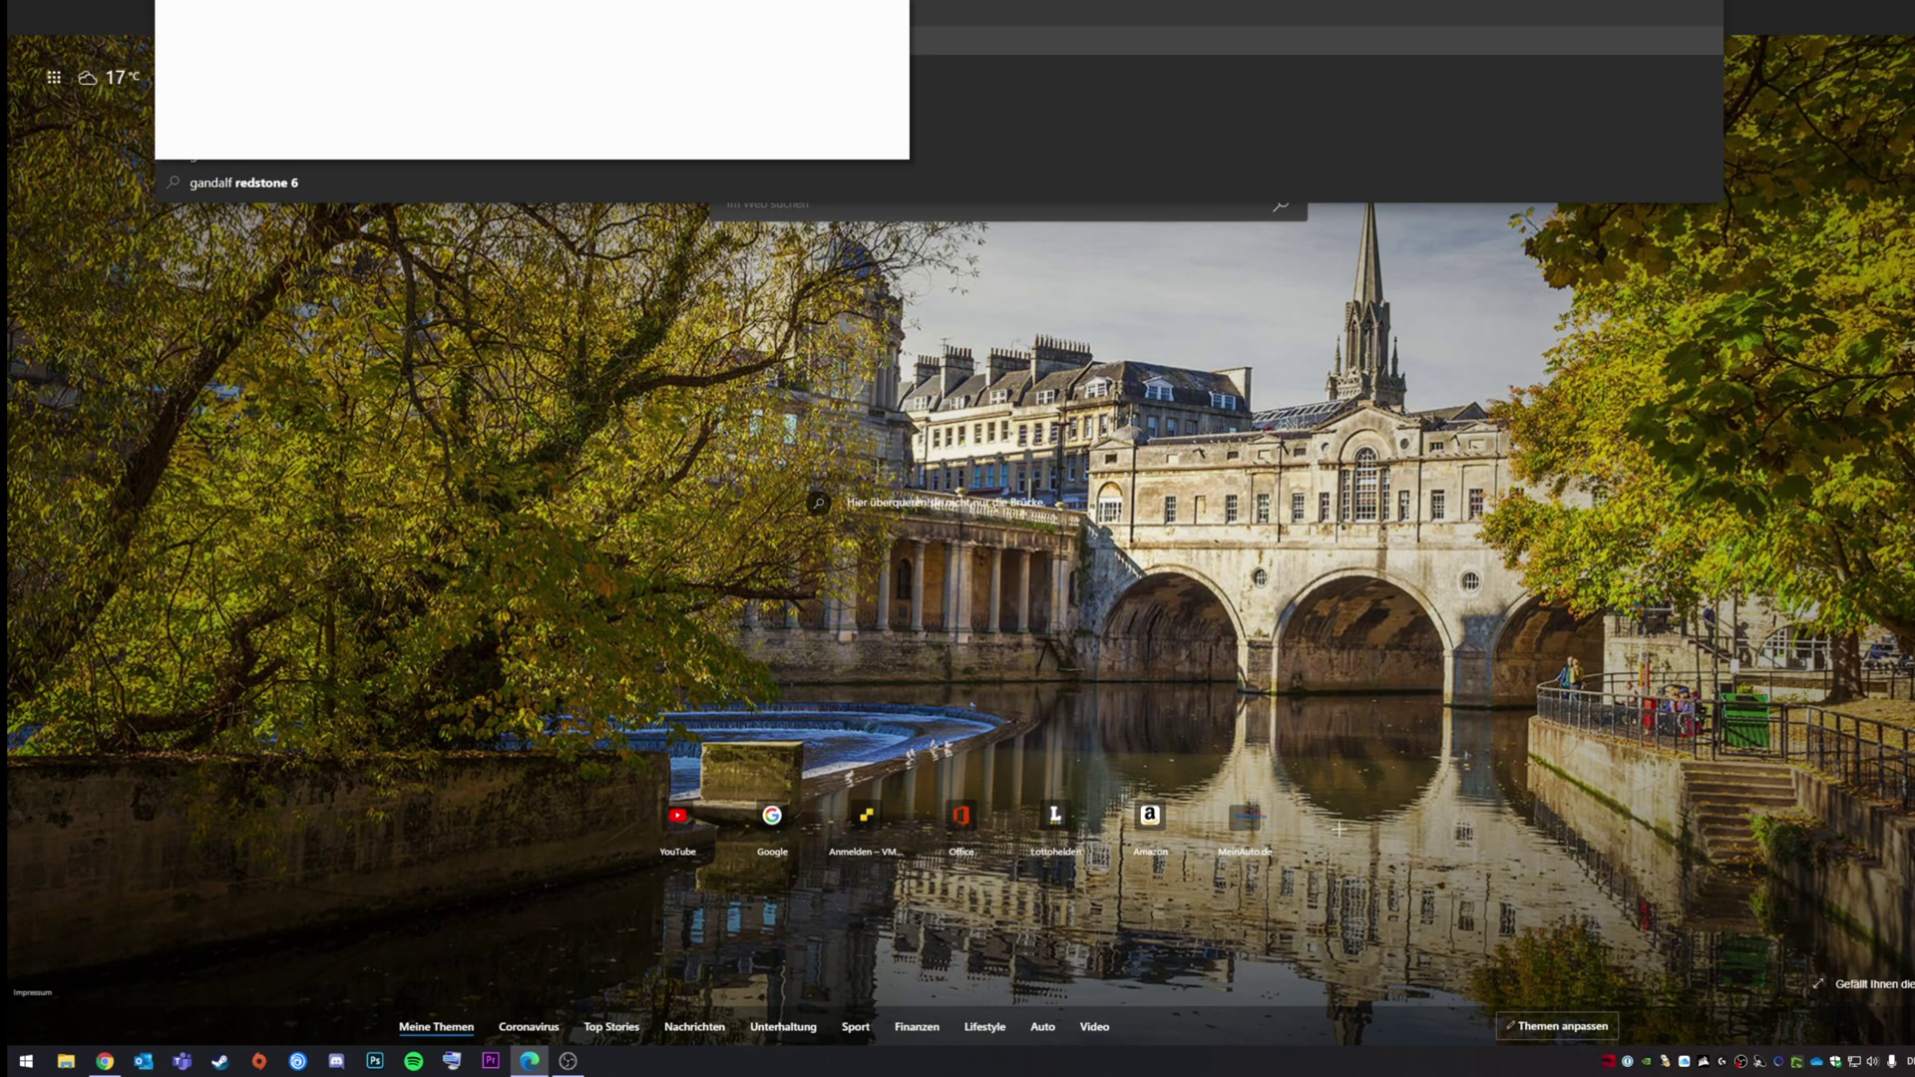
key(Return)
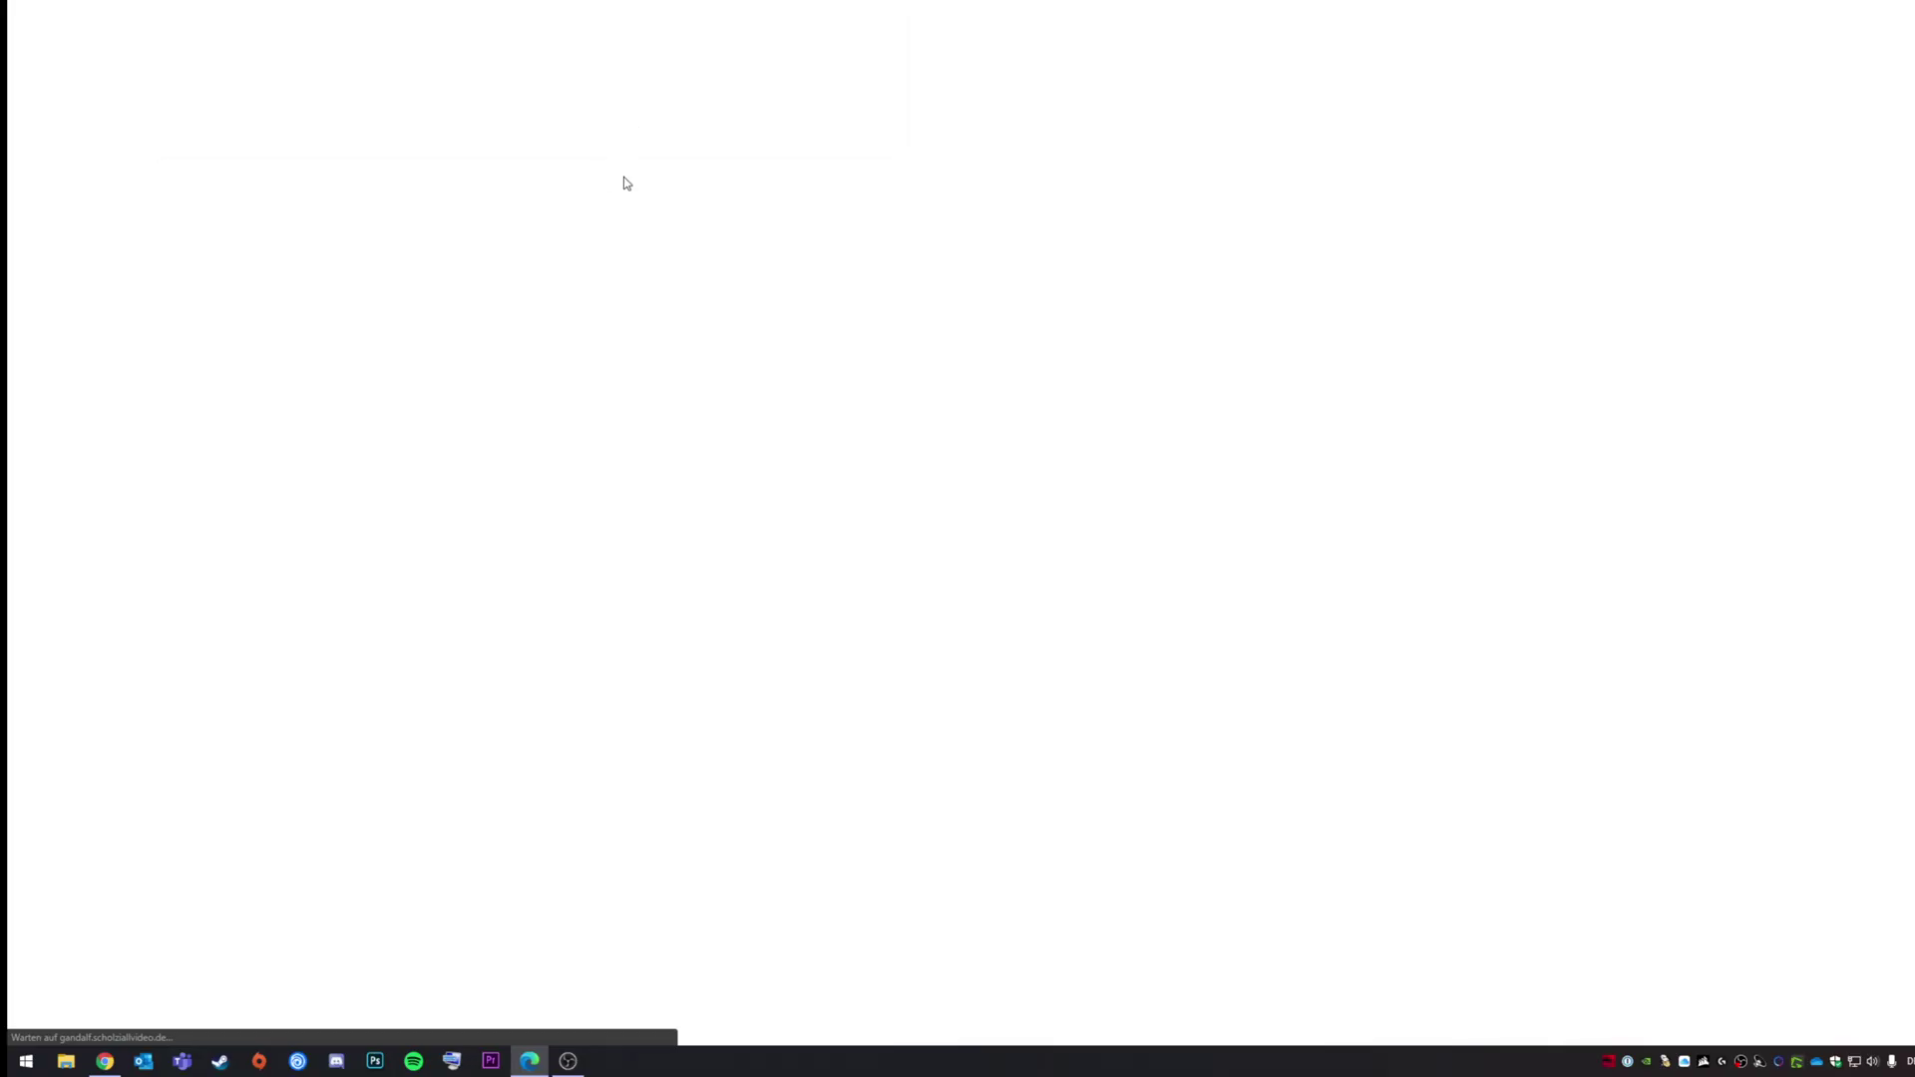
text(marcel)
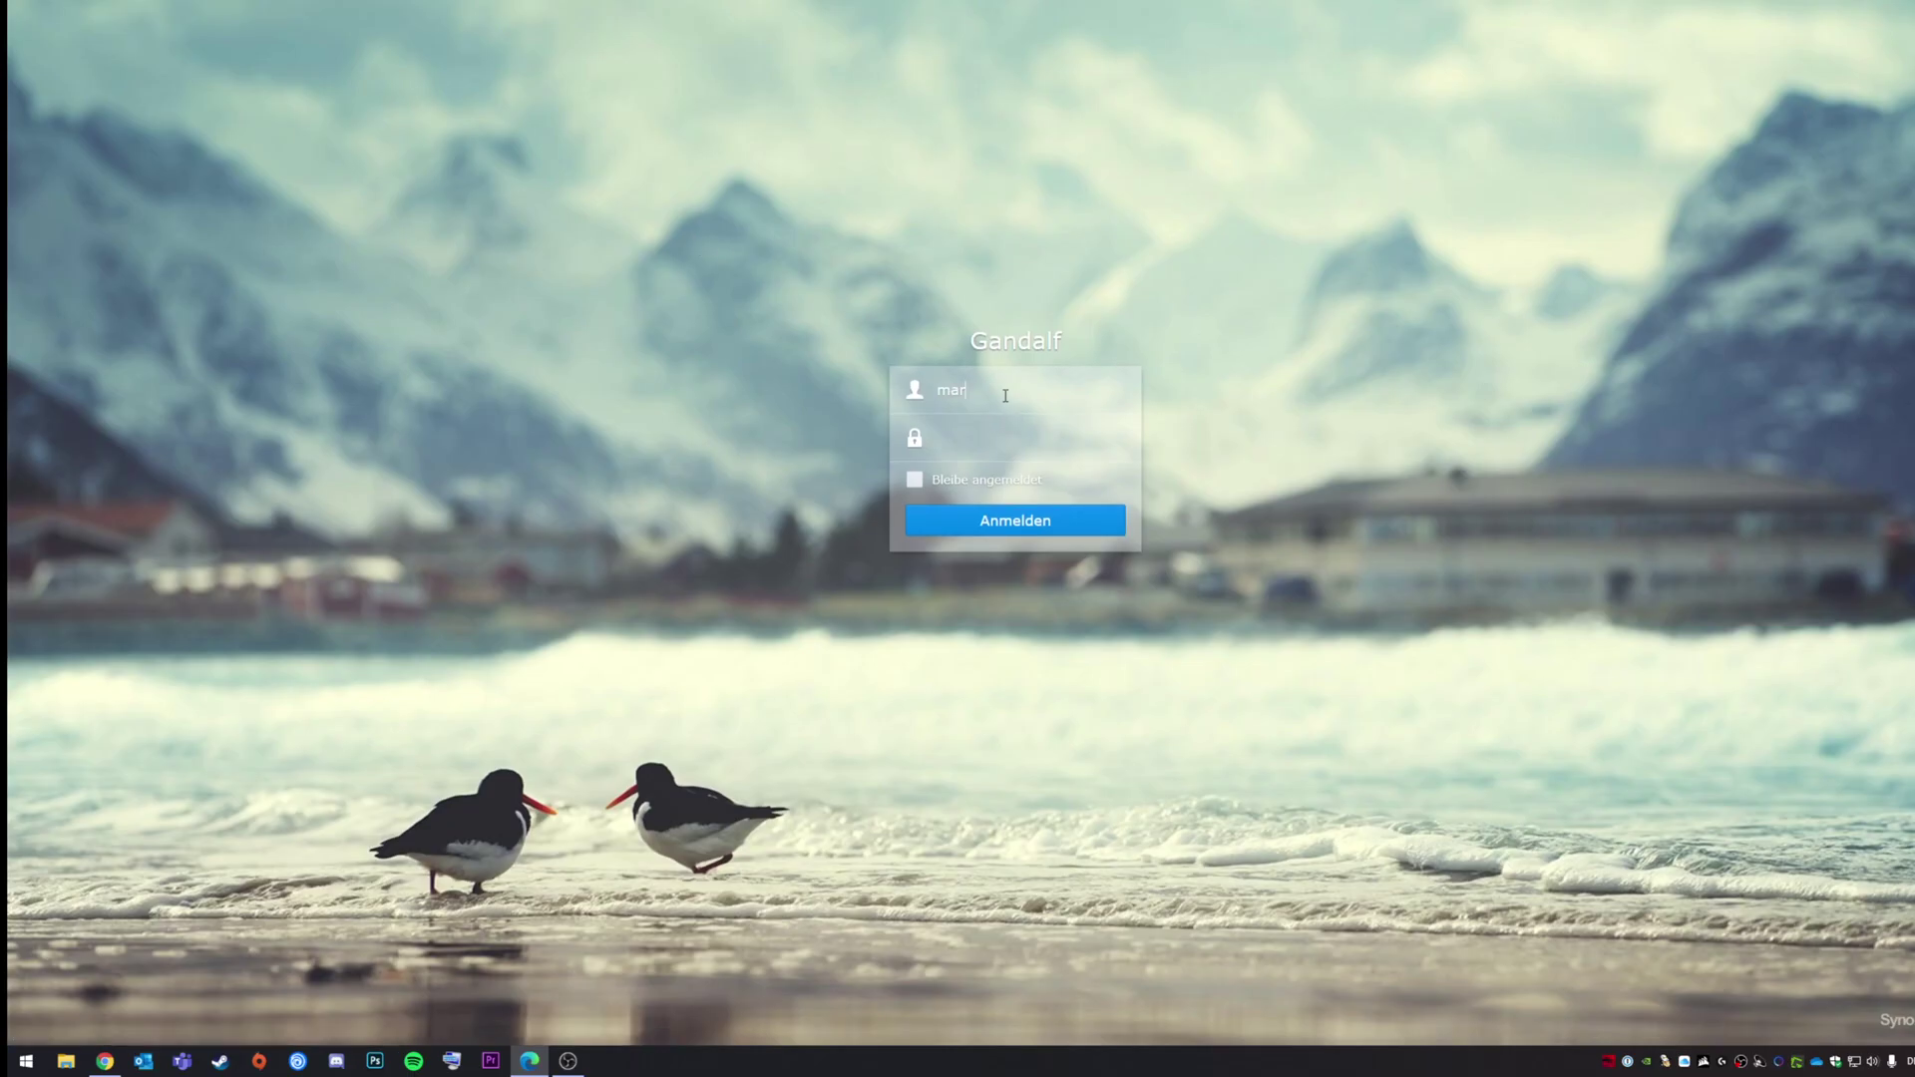
text(••••••••••••••)
key(Return)
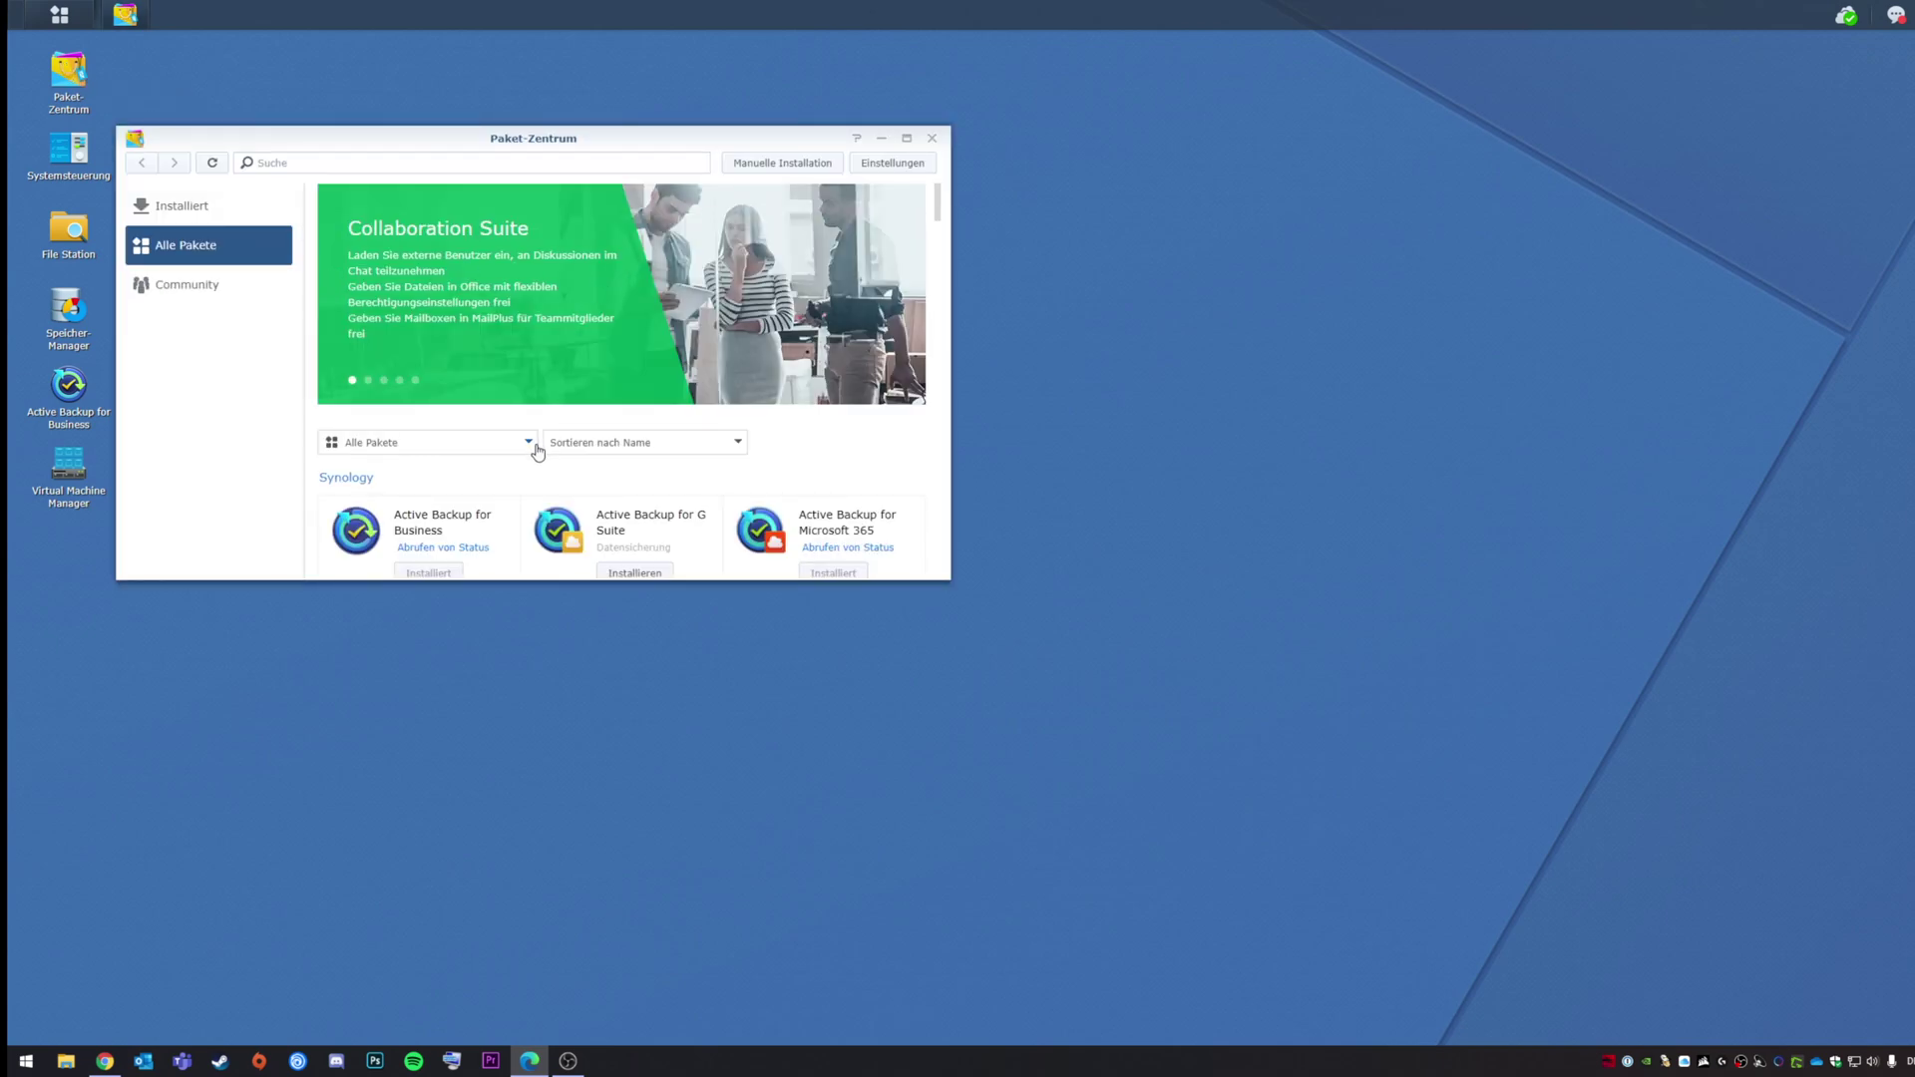
Step: Confirm Active Backup for Business is installed, close Paket-Zentrum, and launch the app from the desktop
scroll(469, 444, down, 1)
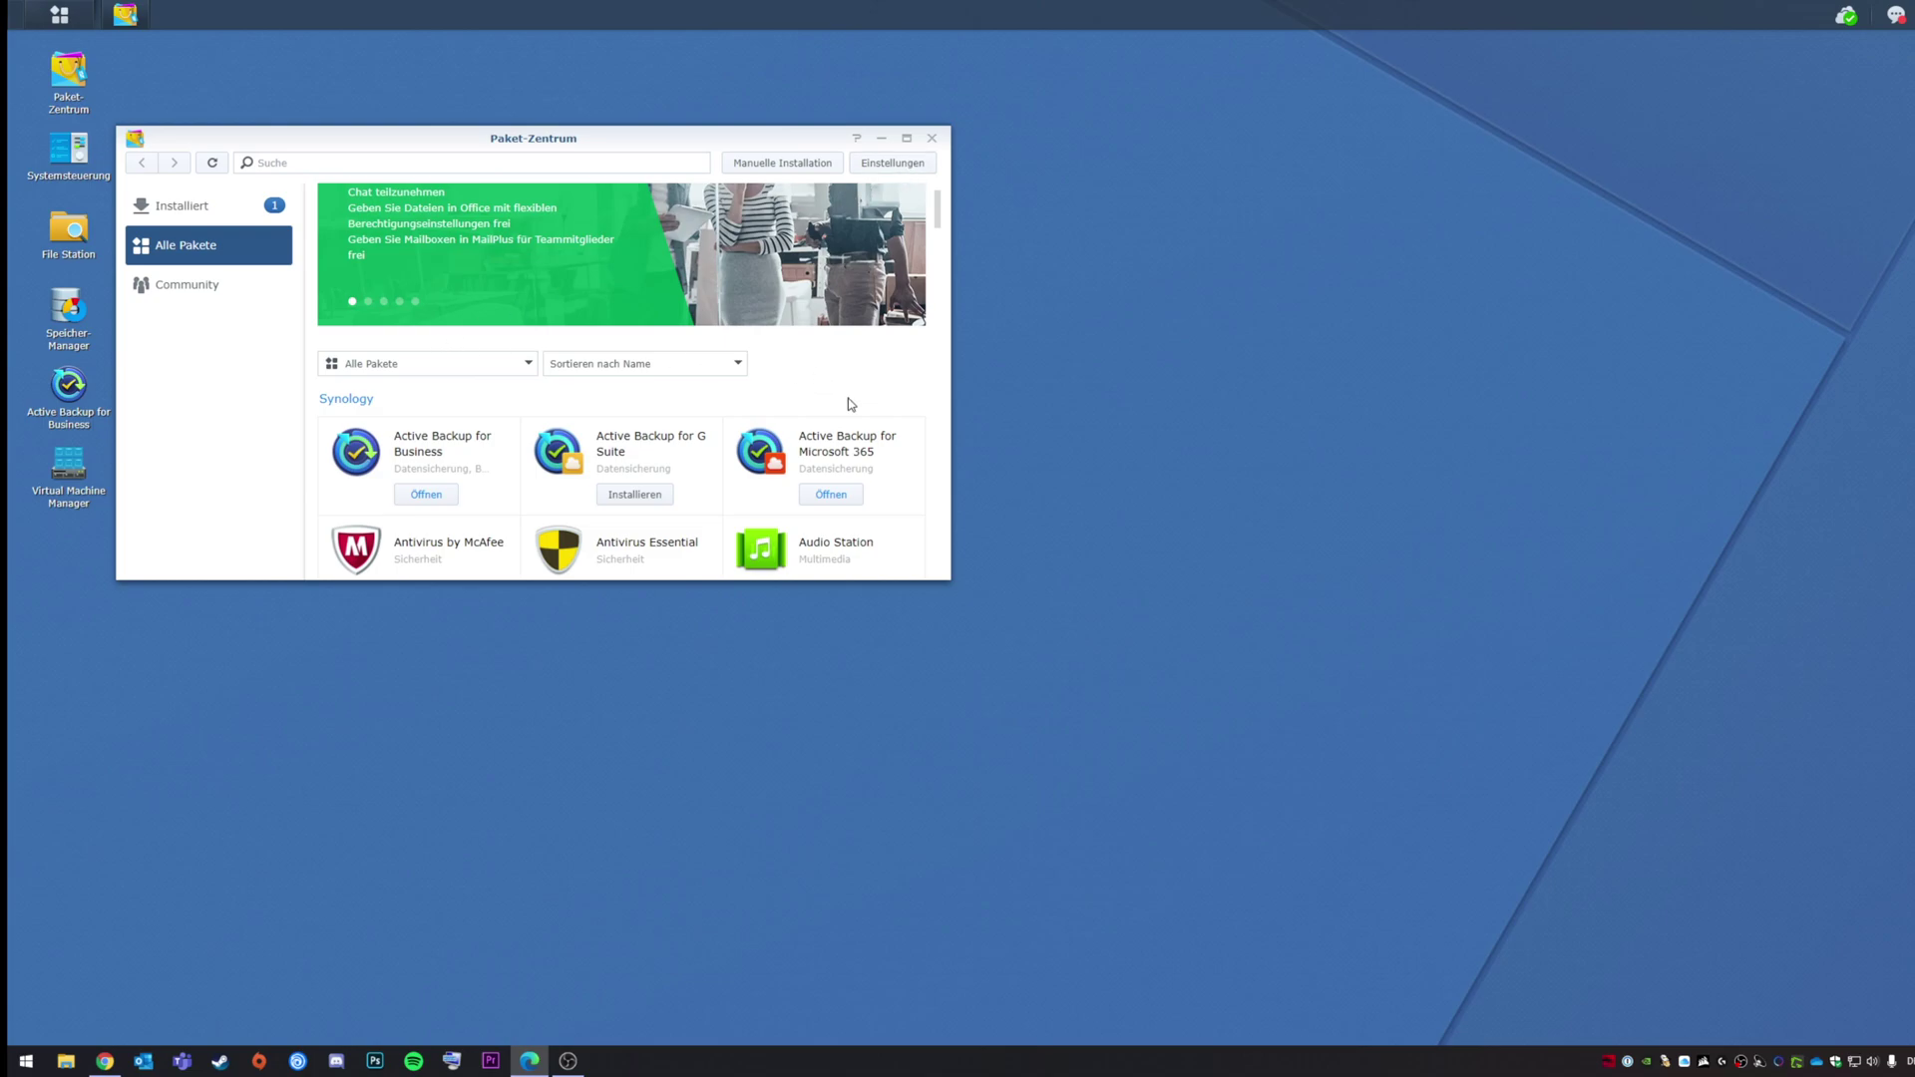
click(931, 137)
click(68, 385)
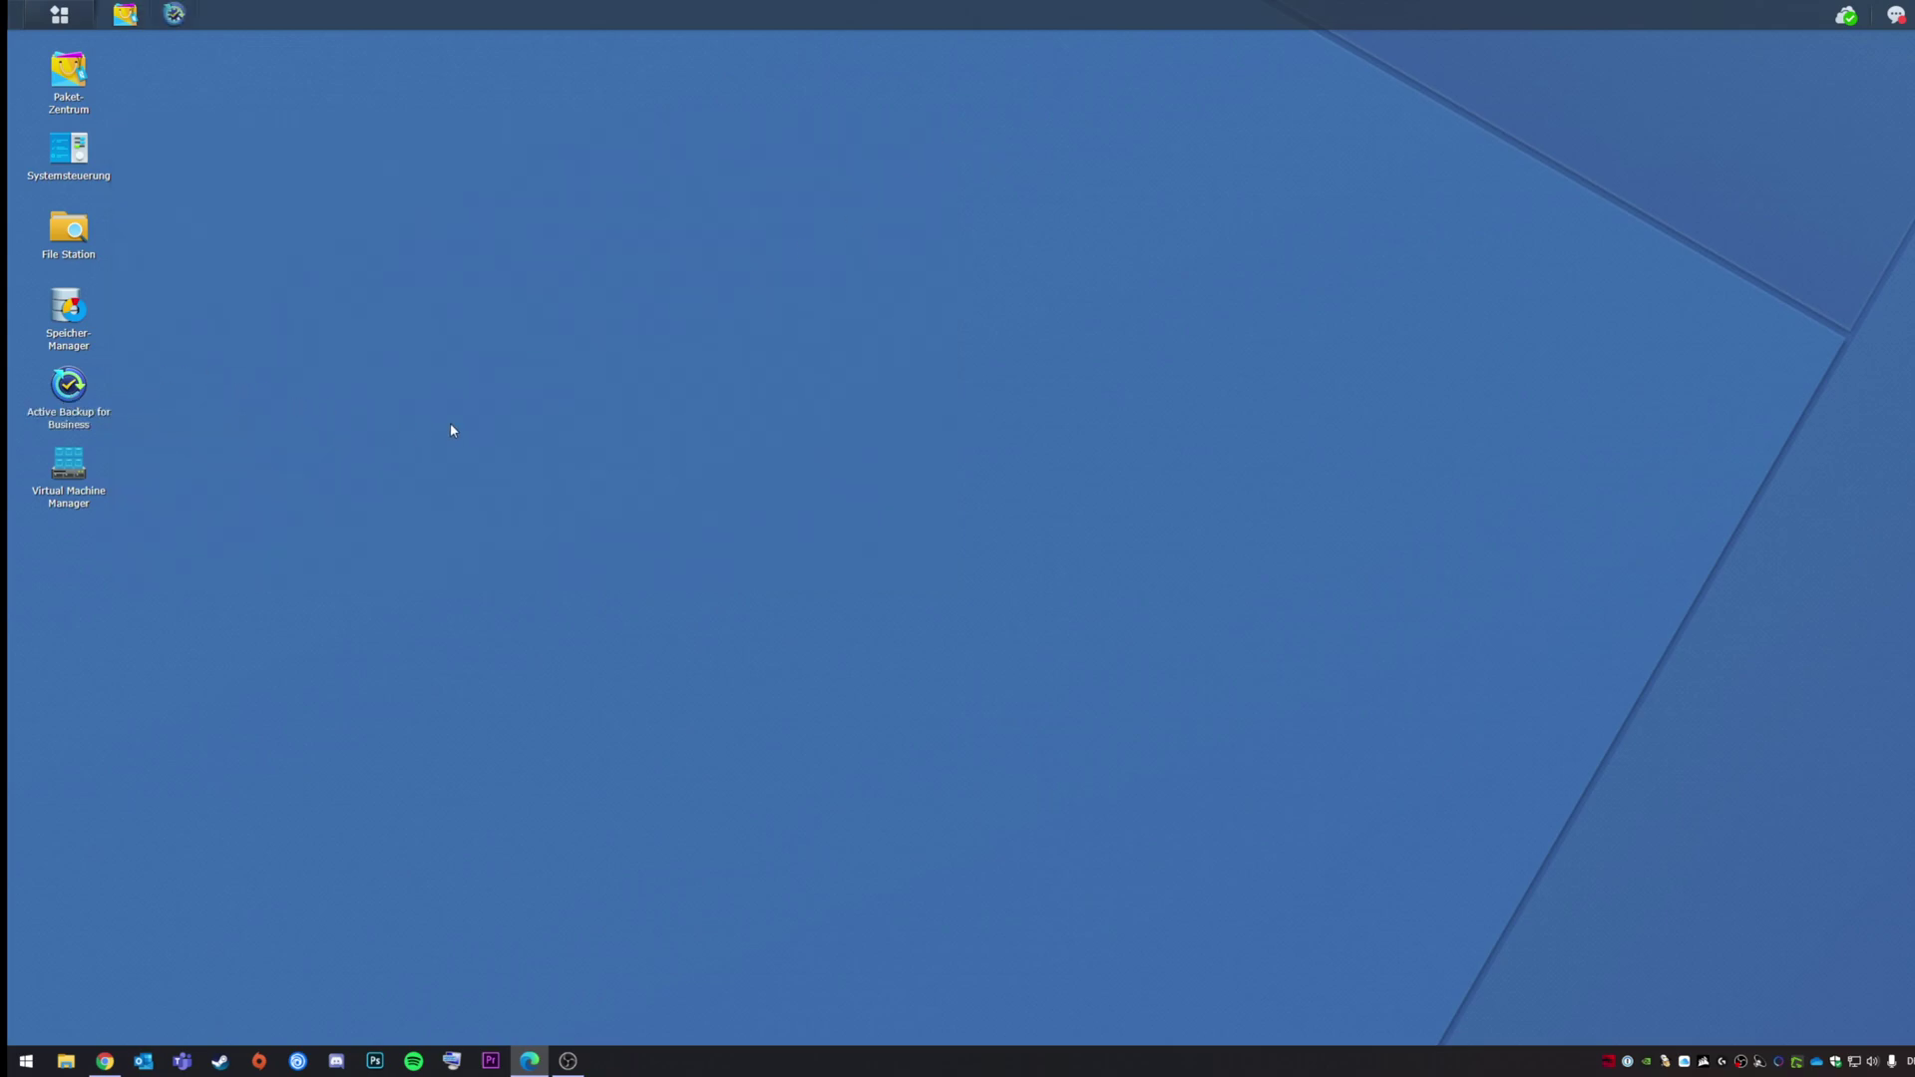
Step: Center the window, then browse the PC, Physischer Server and Virtuelle Maschine sections, ending on VMware vSphere
drag(428, 230, 865, 189)
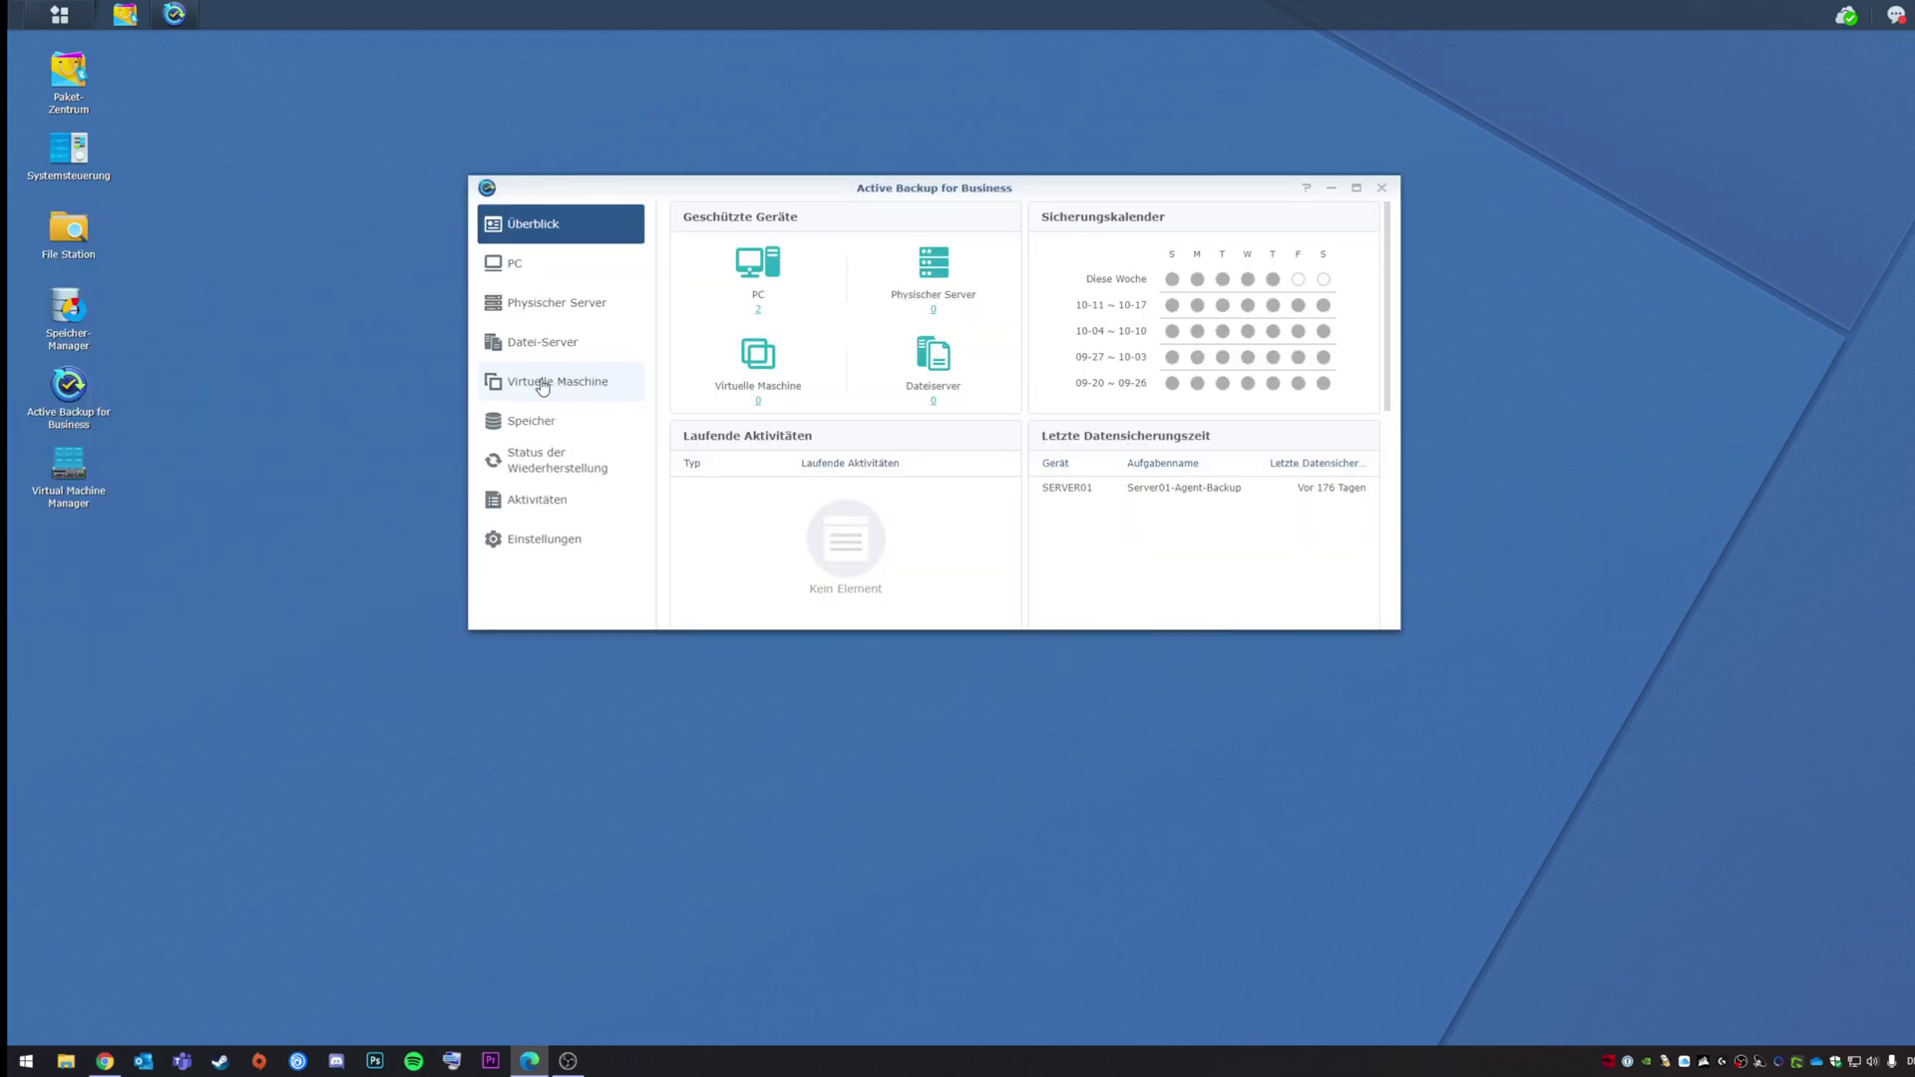
click(523, 271)
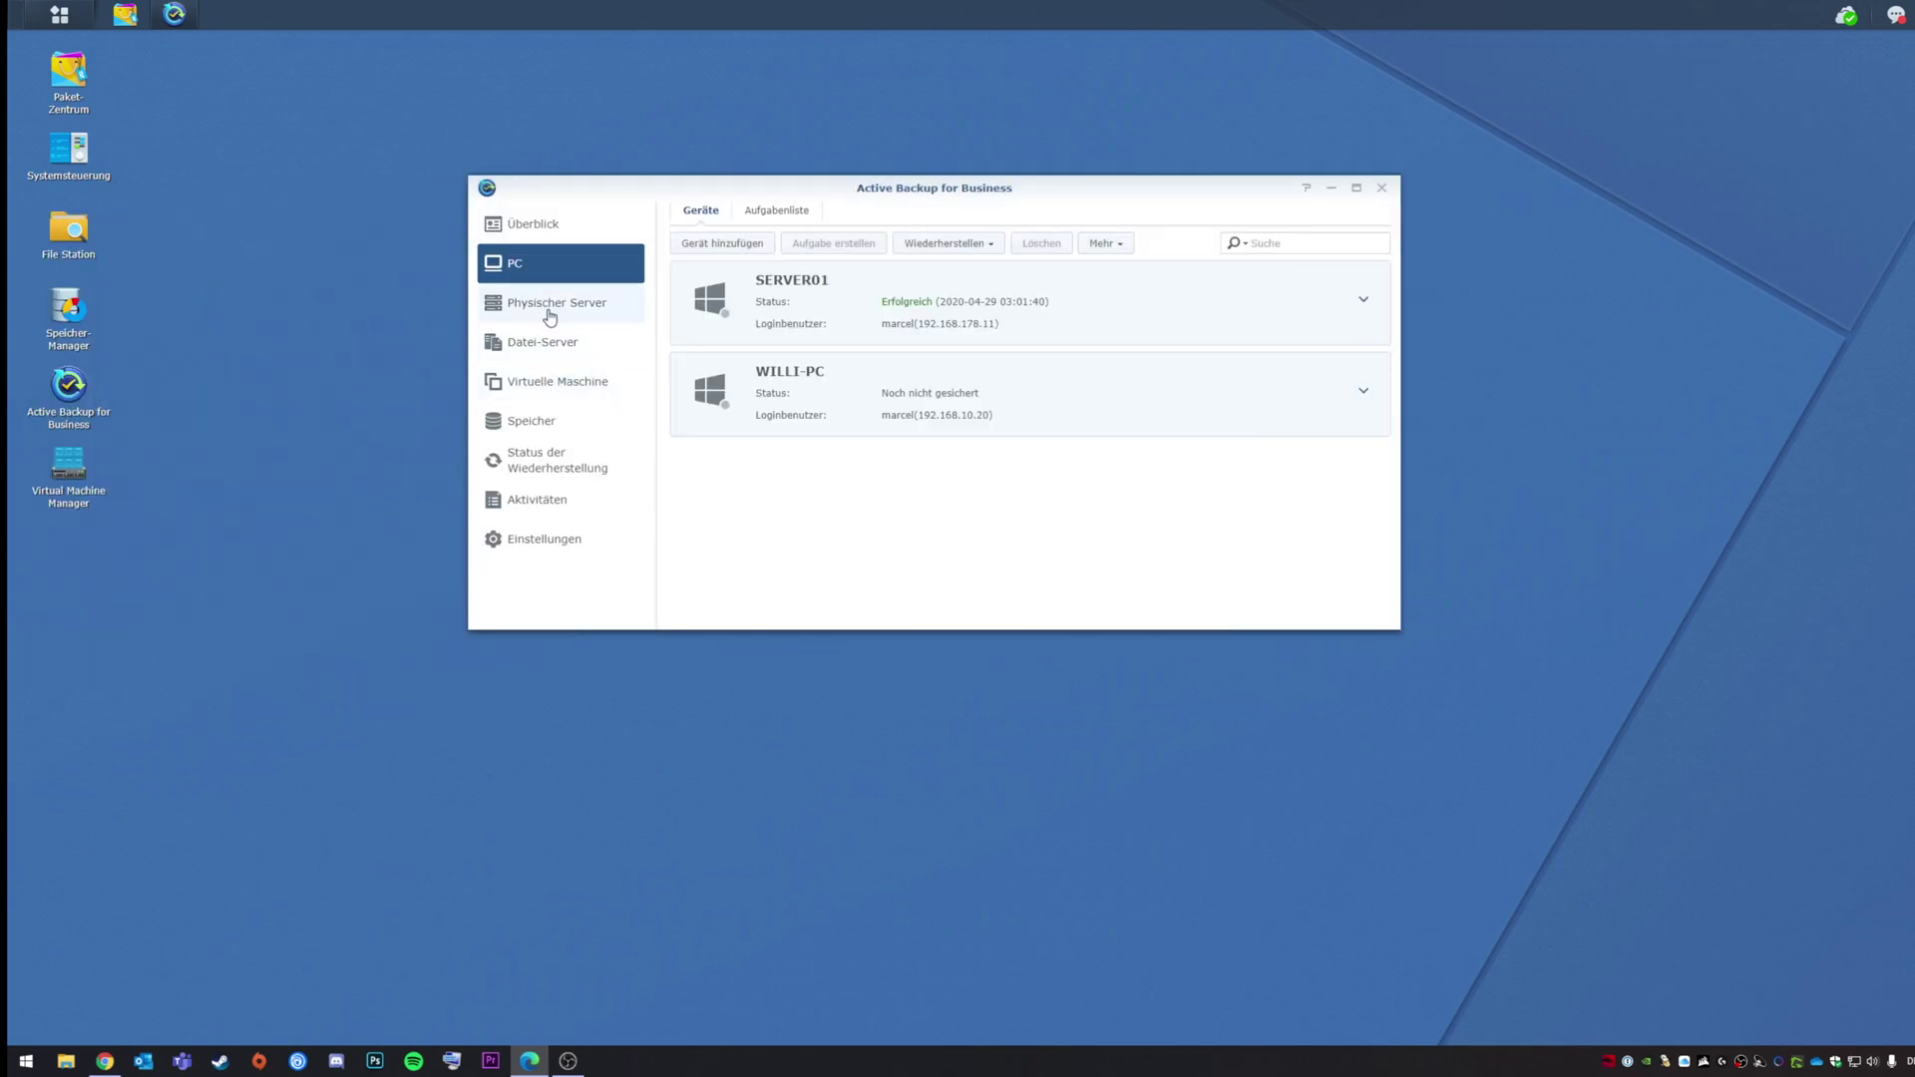
click(550, 313)
click(521, 264)
click(545, 387)
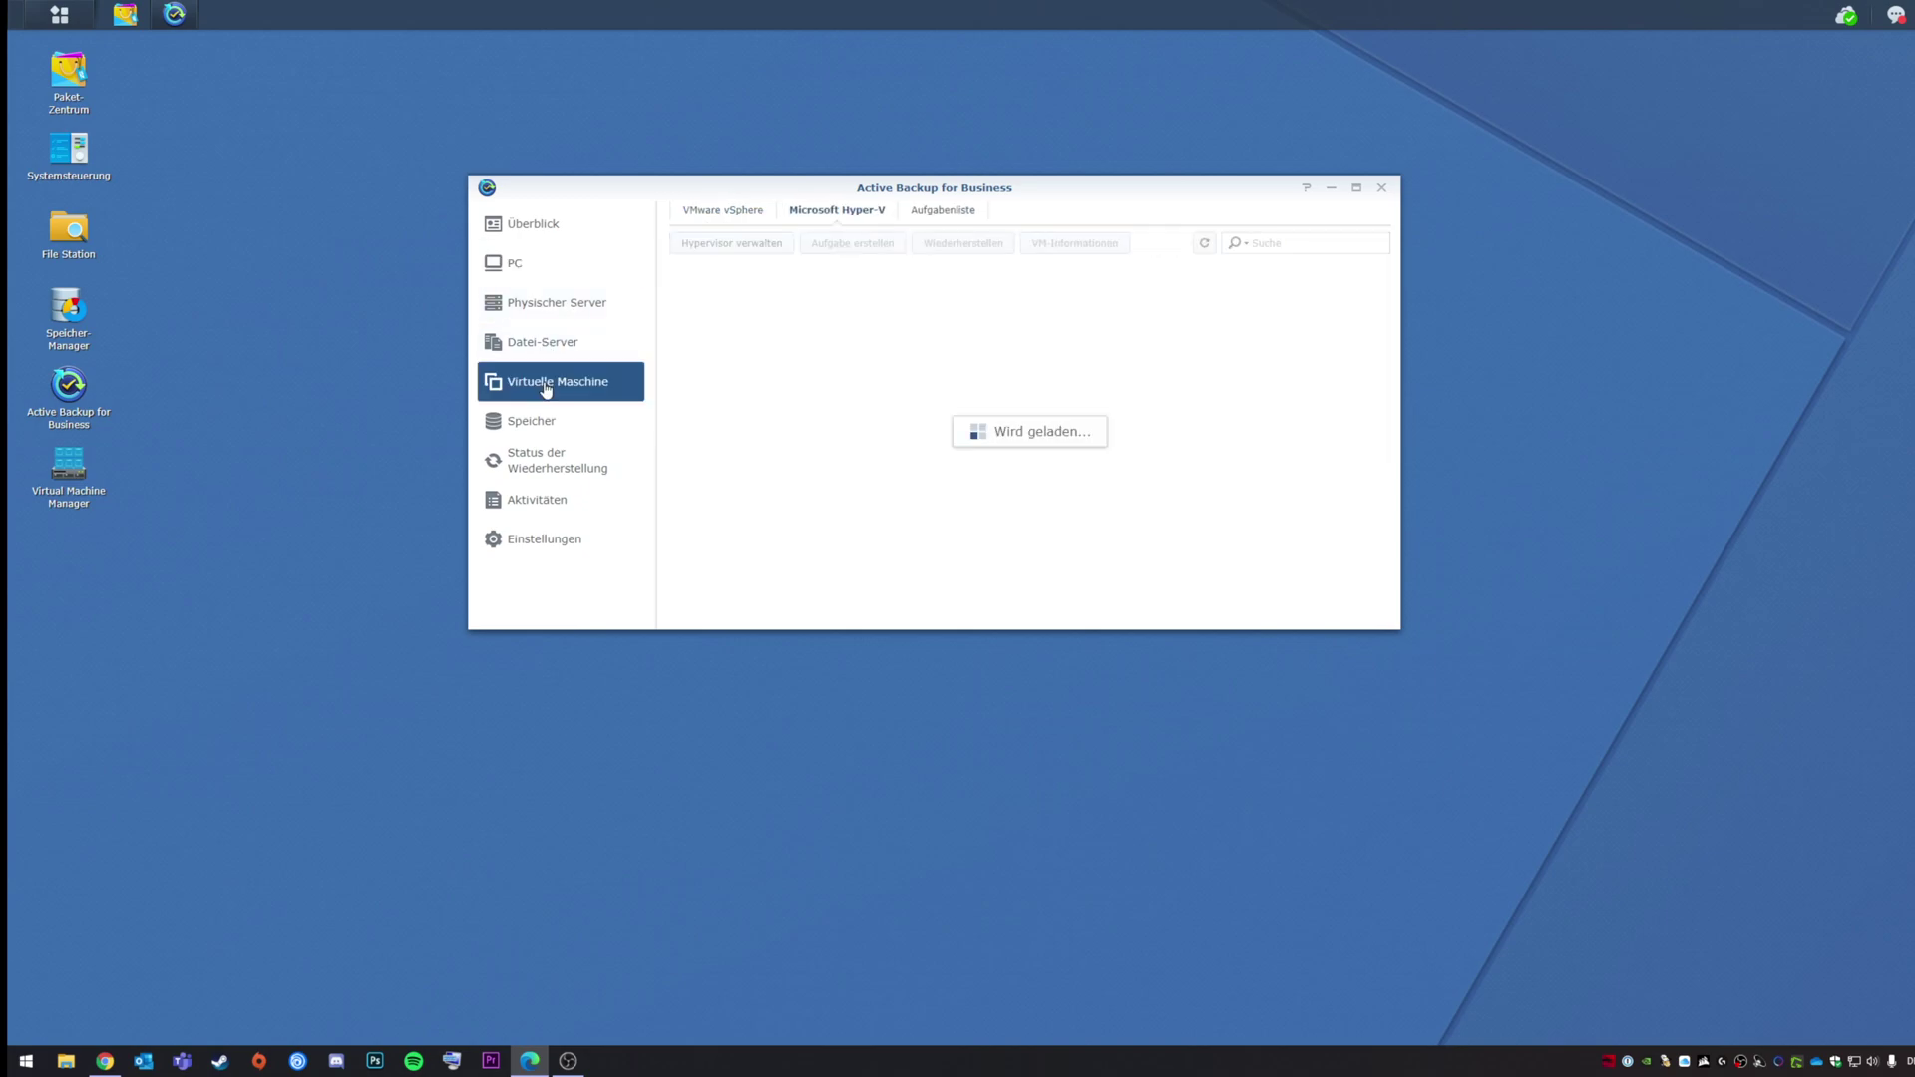
click(725, 211)
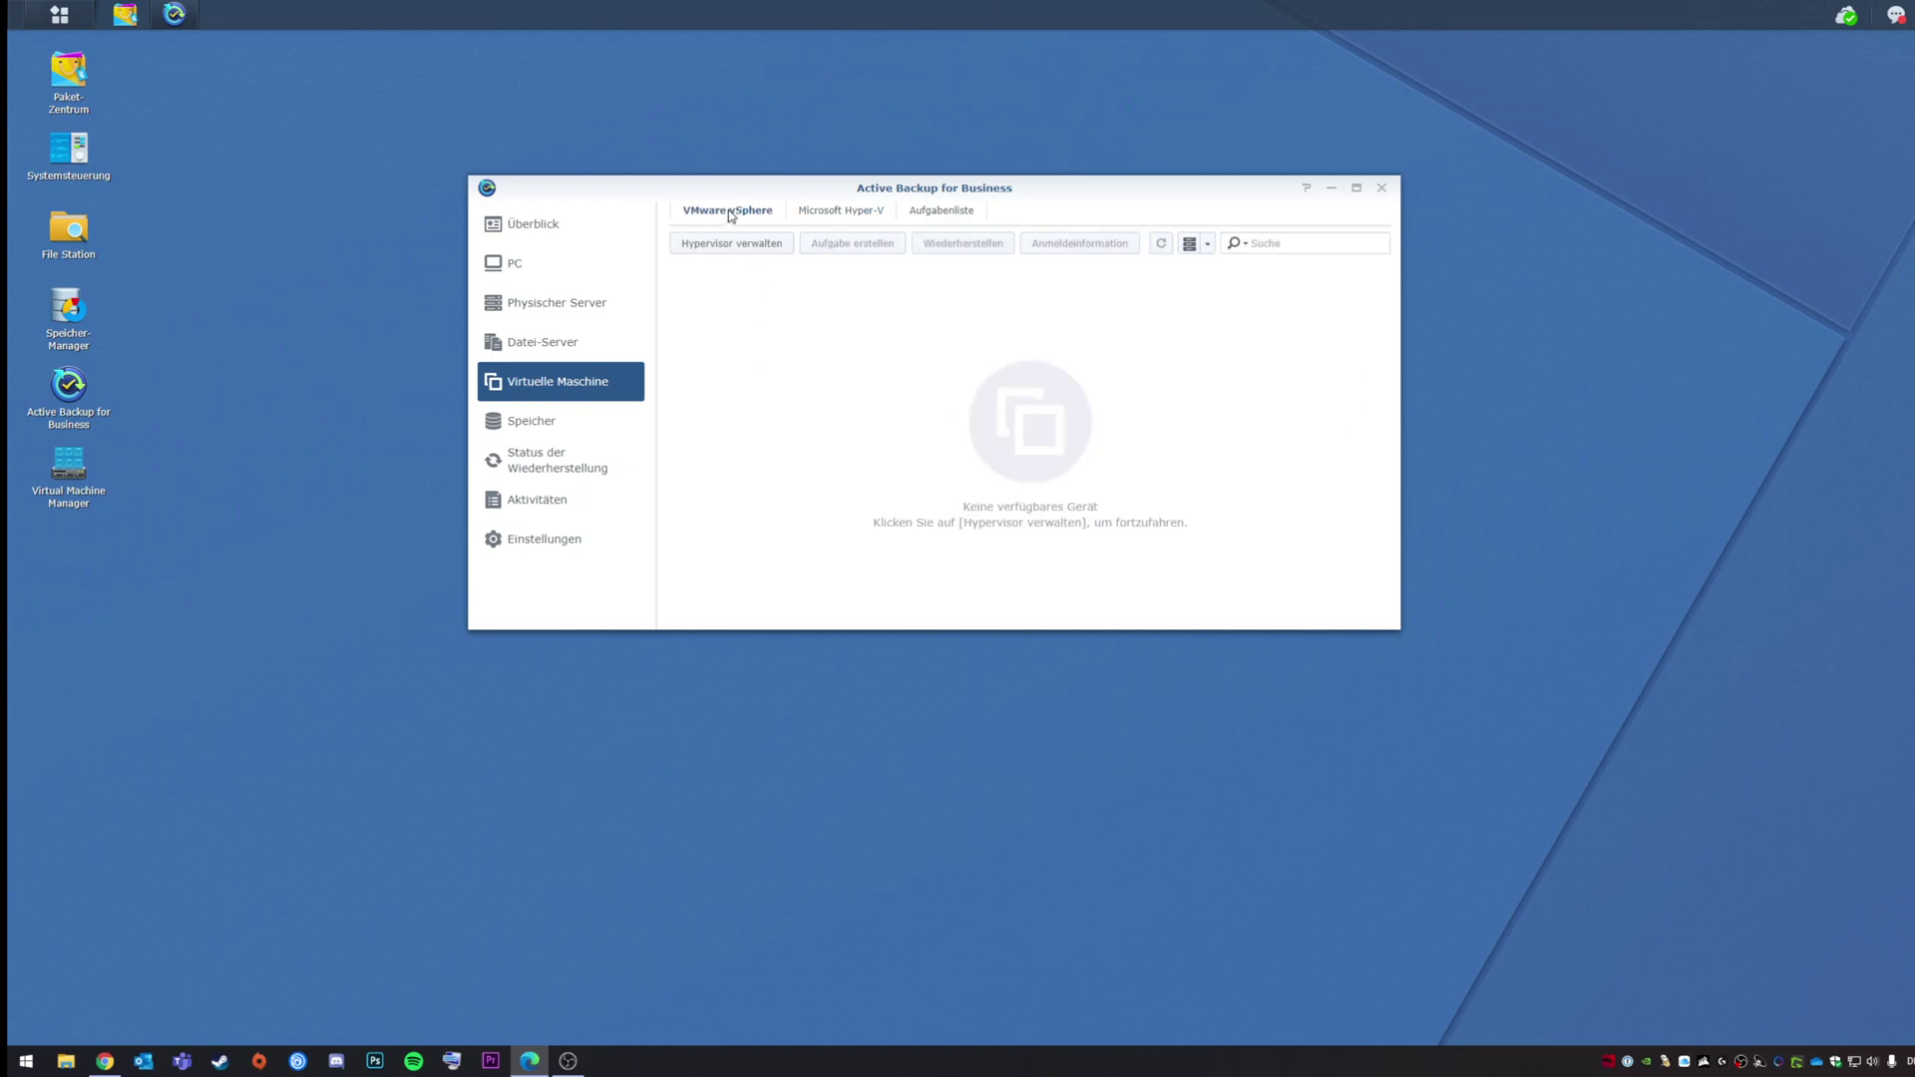
click(848, 216)
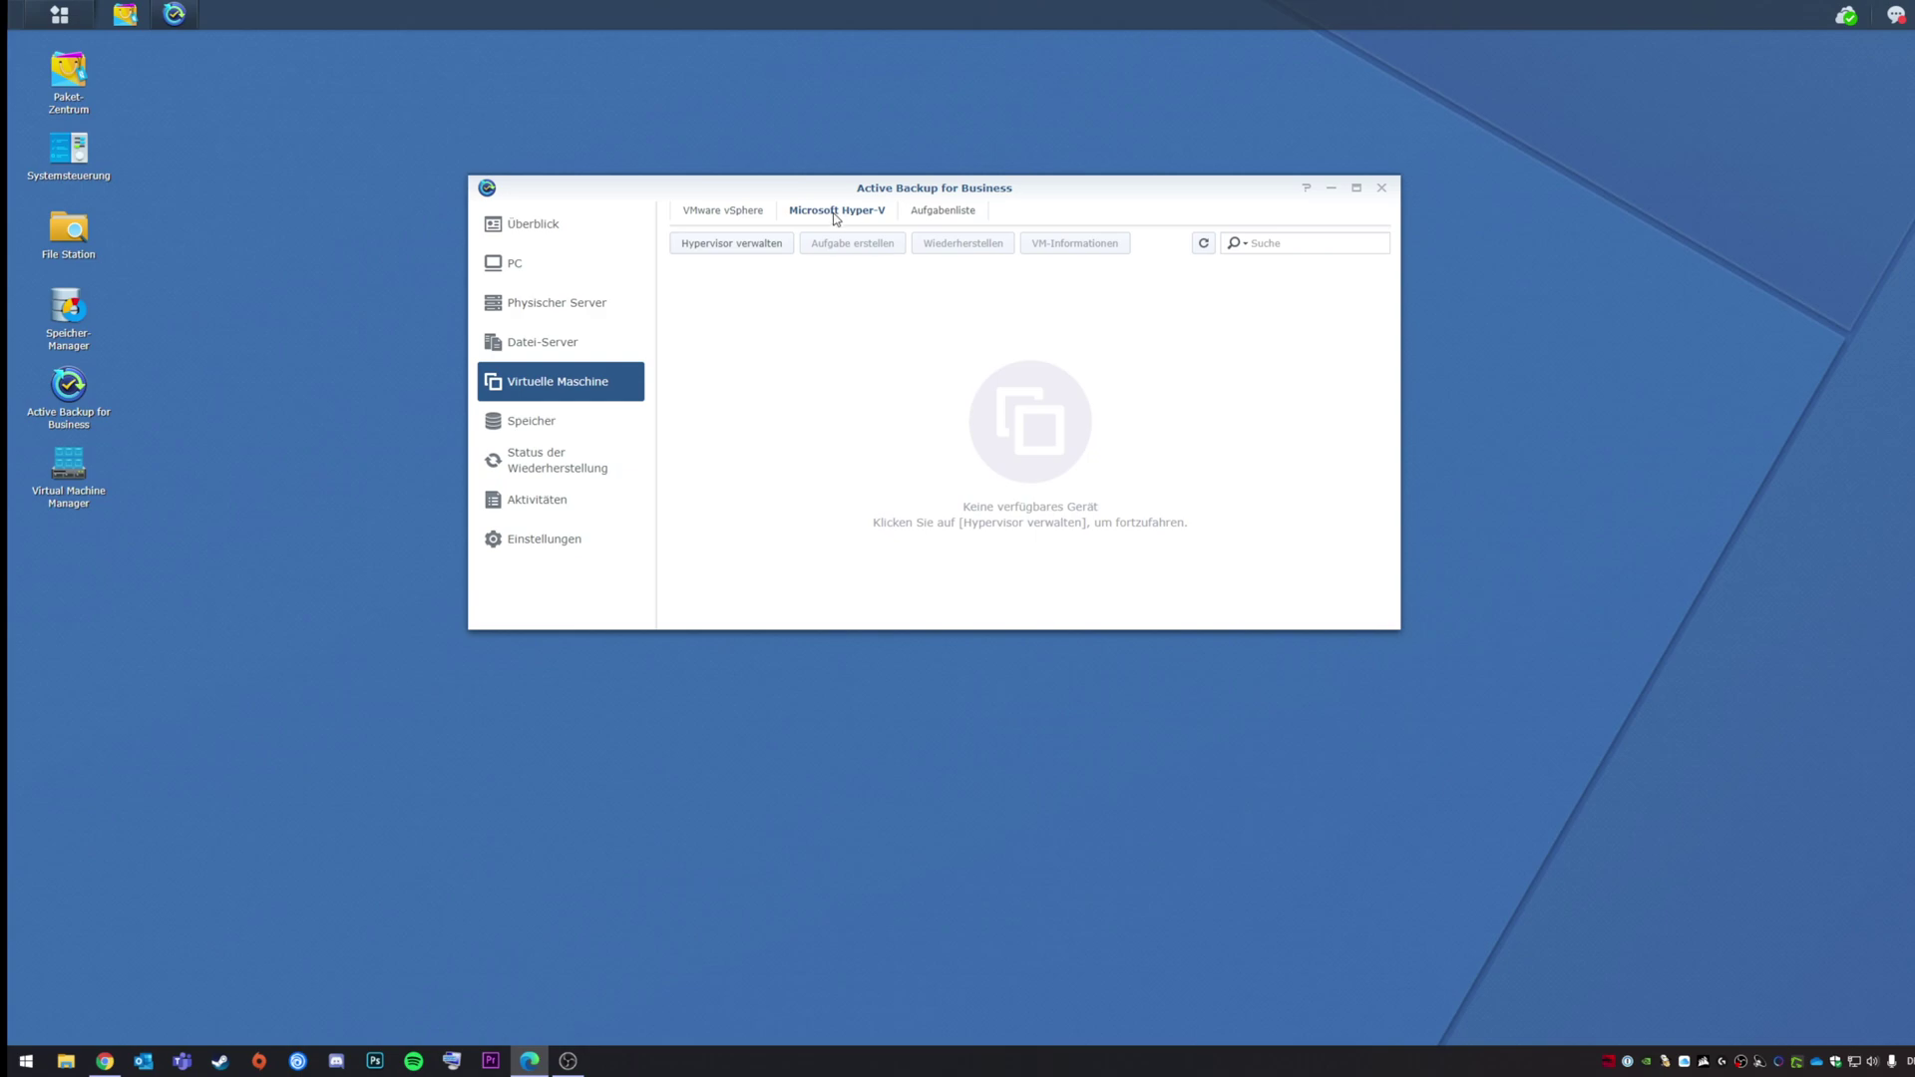
click(708, 217)
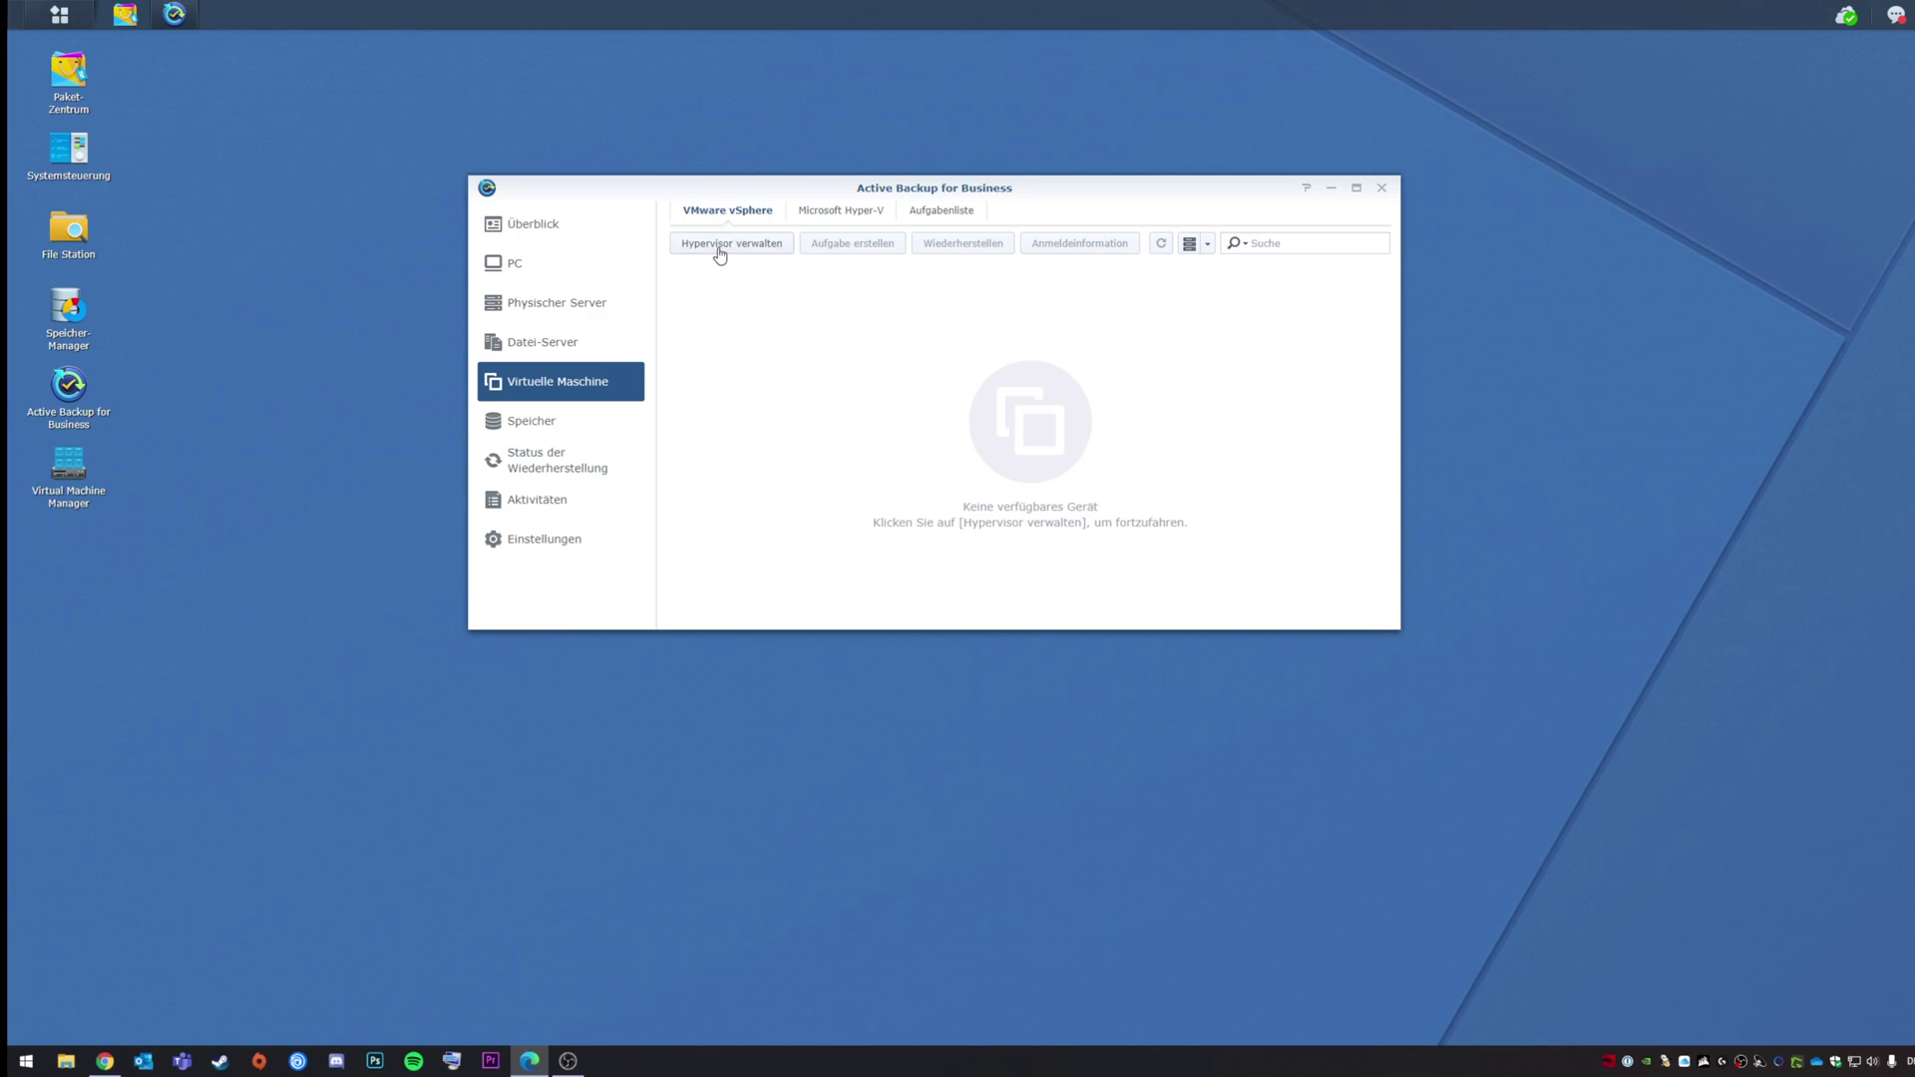
Step: Add ESXi host 192.168.178.202 with the root account and trust its certificate
click(720, 246)
click(721, 256)
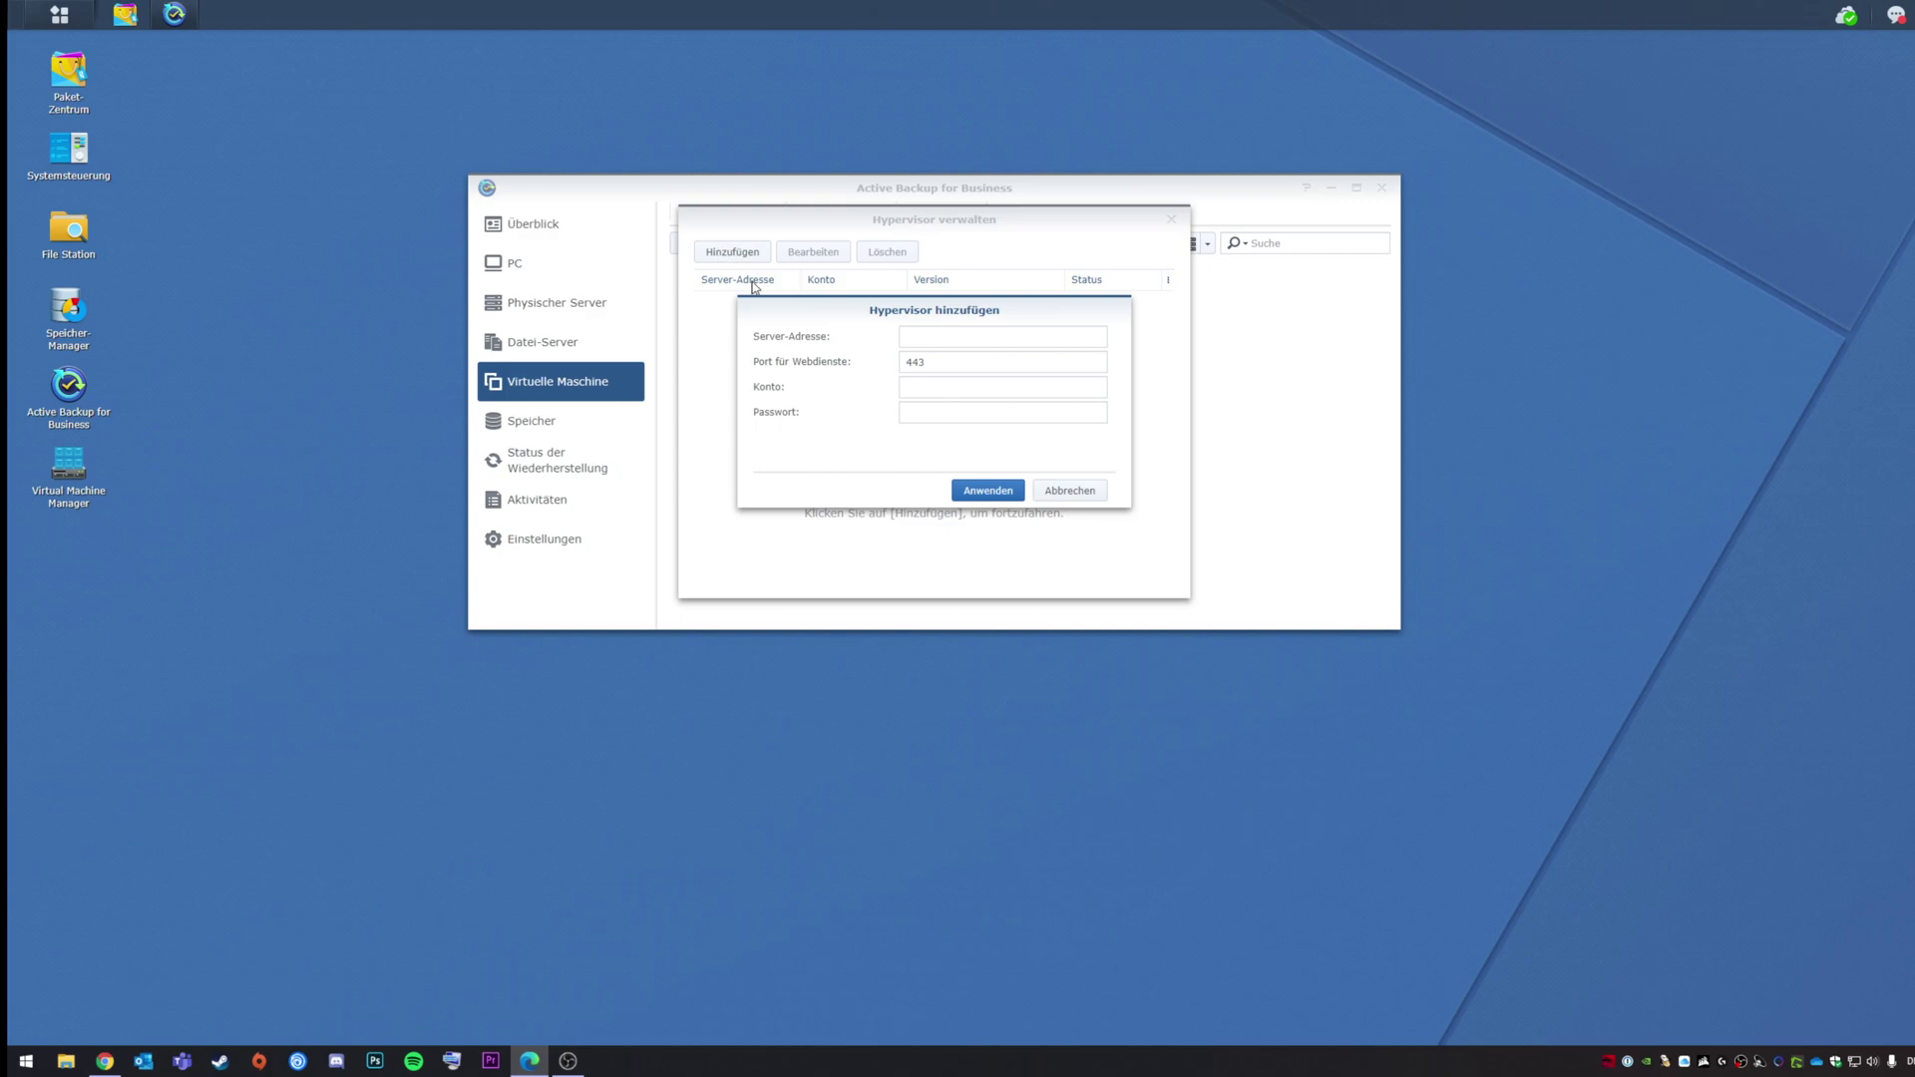
click(915, 336)
text(192.168.178.202)
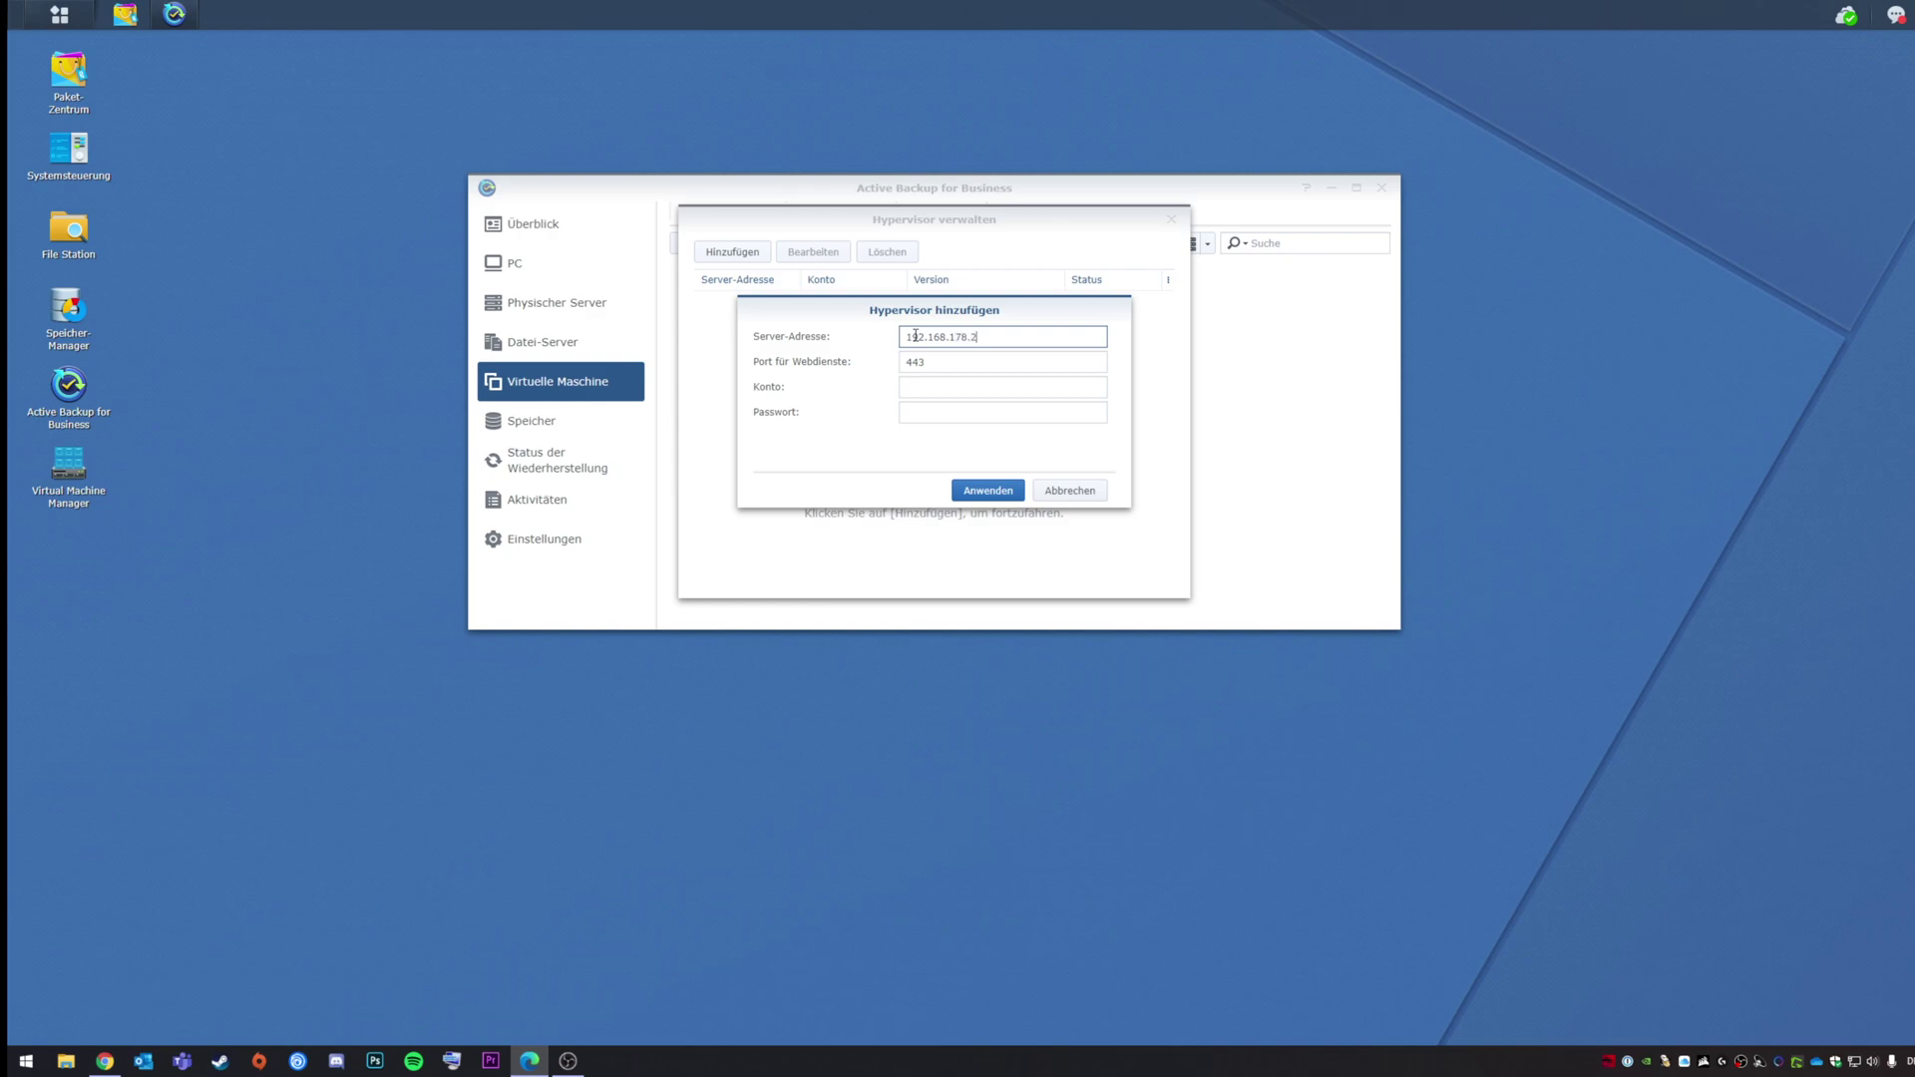
click(929, 390)
text(root)
key(Tab)
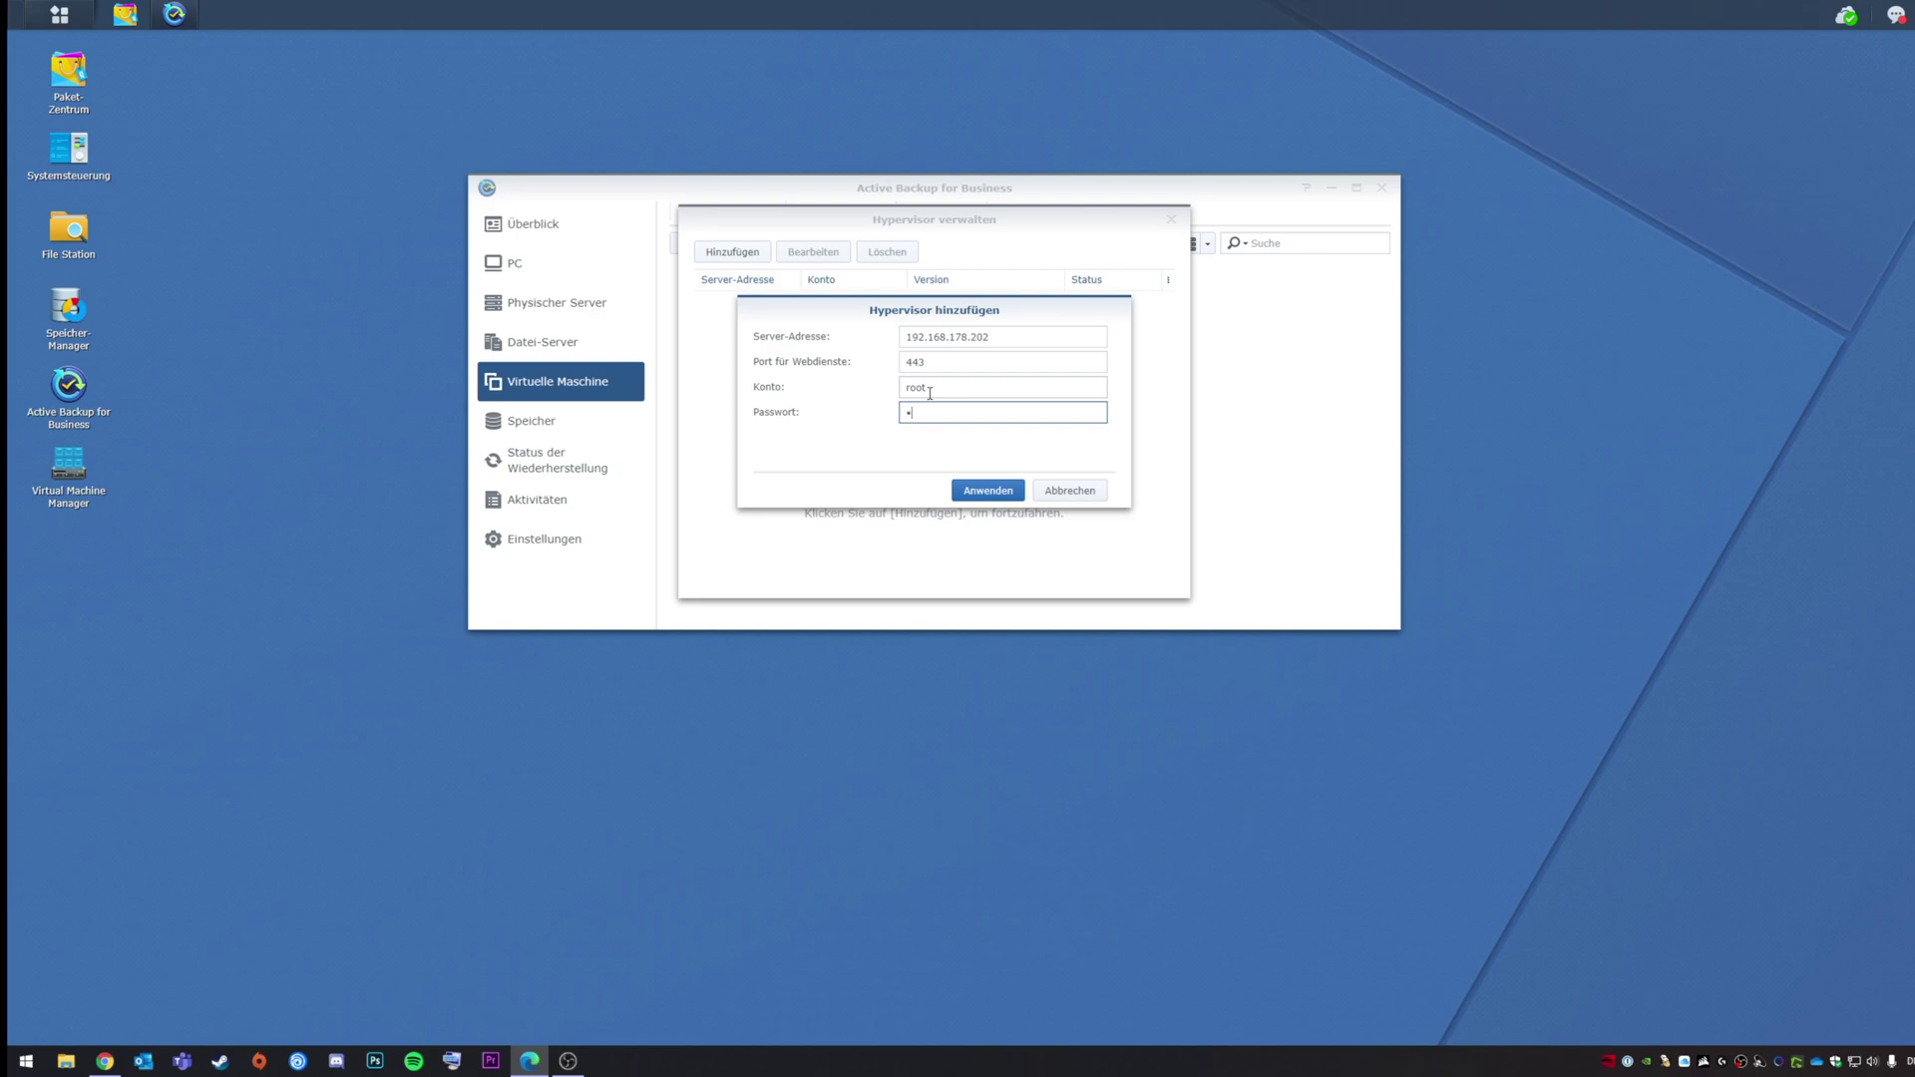
text(•••••••)
click(978, 486)
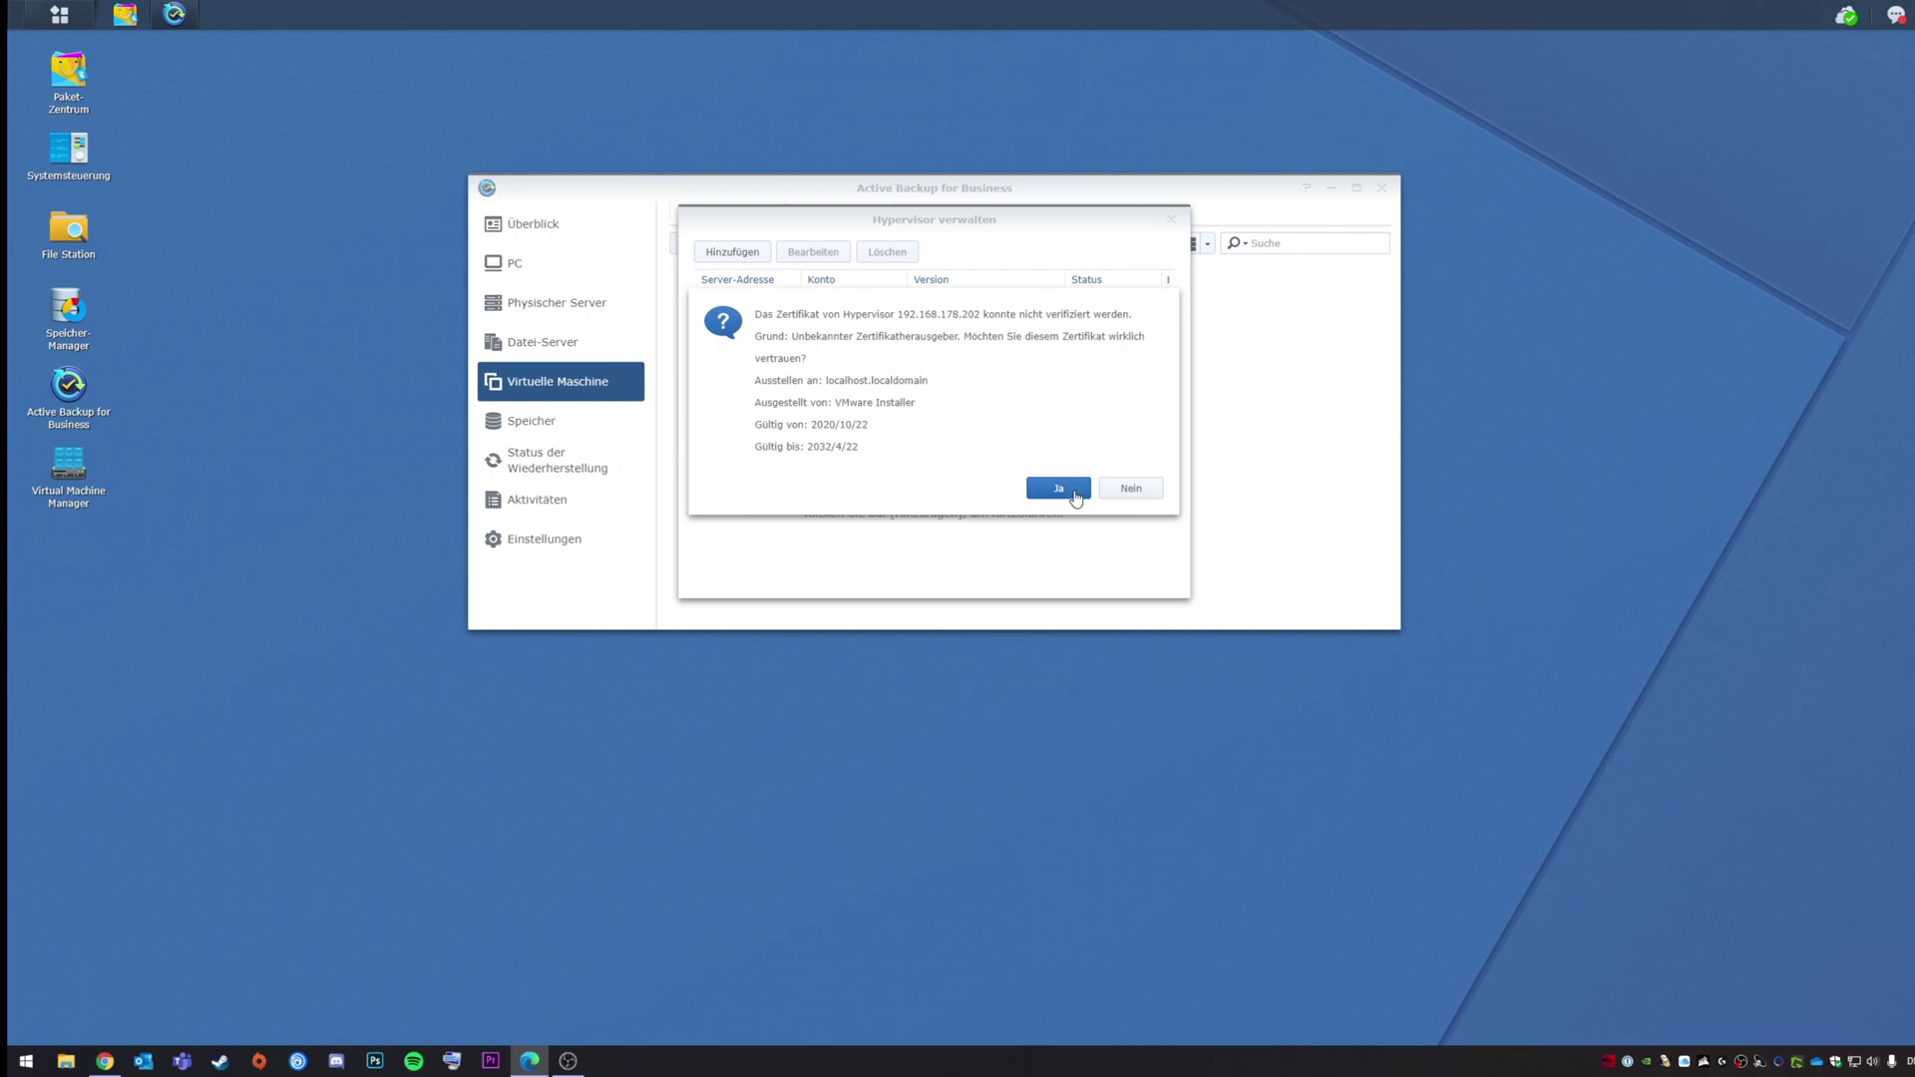
click(1059, 489)
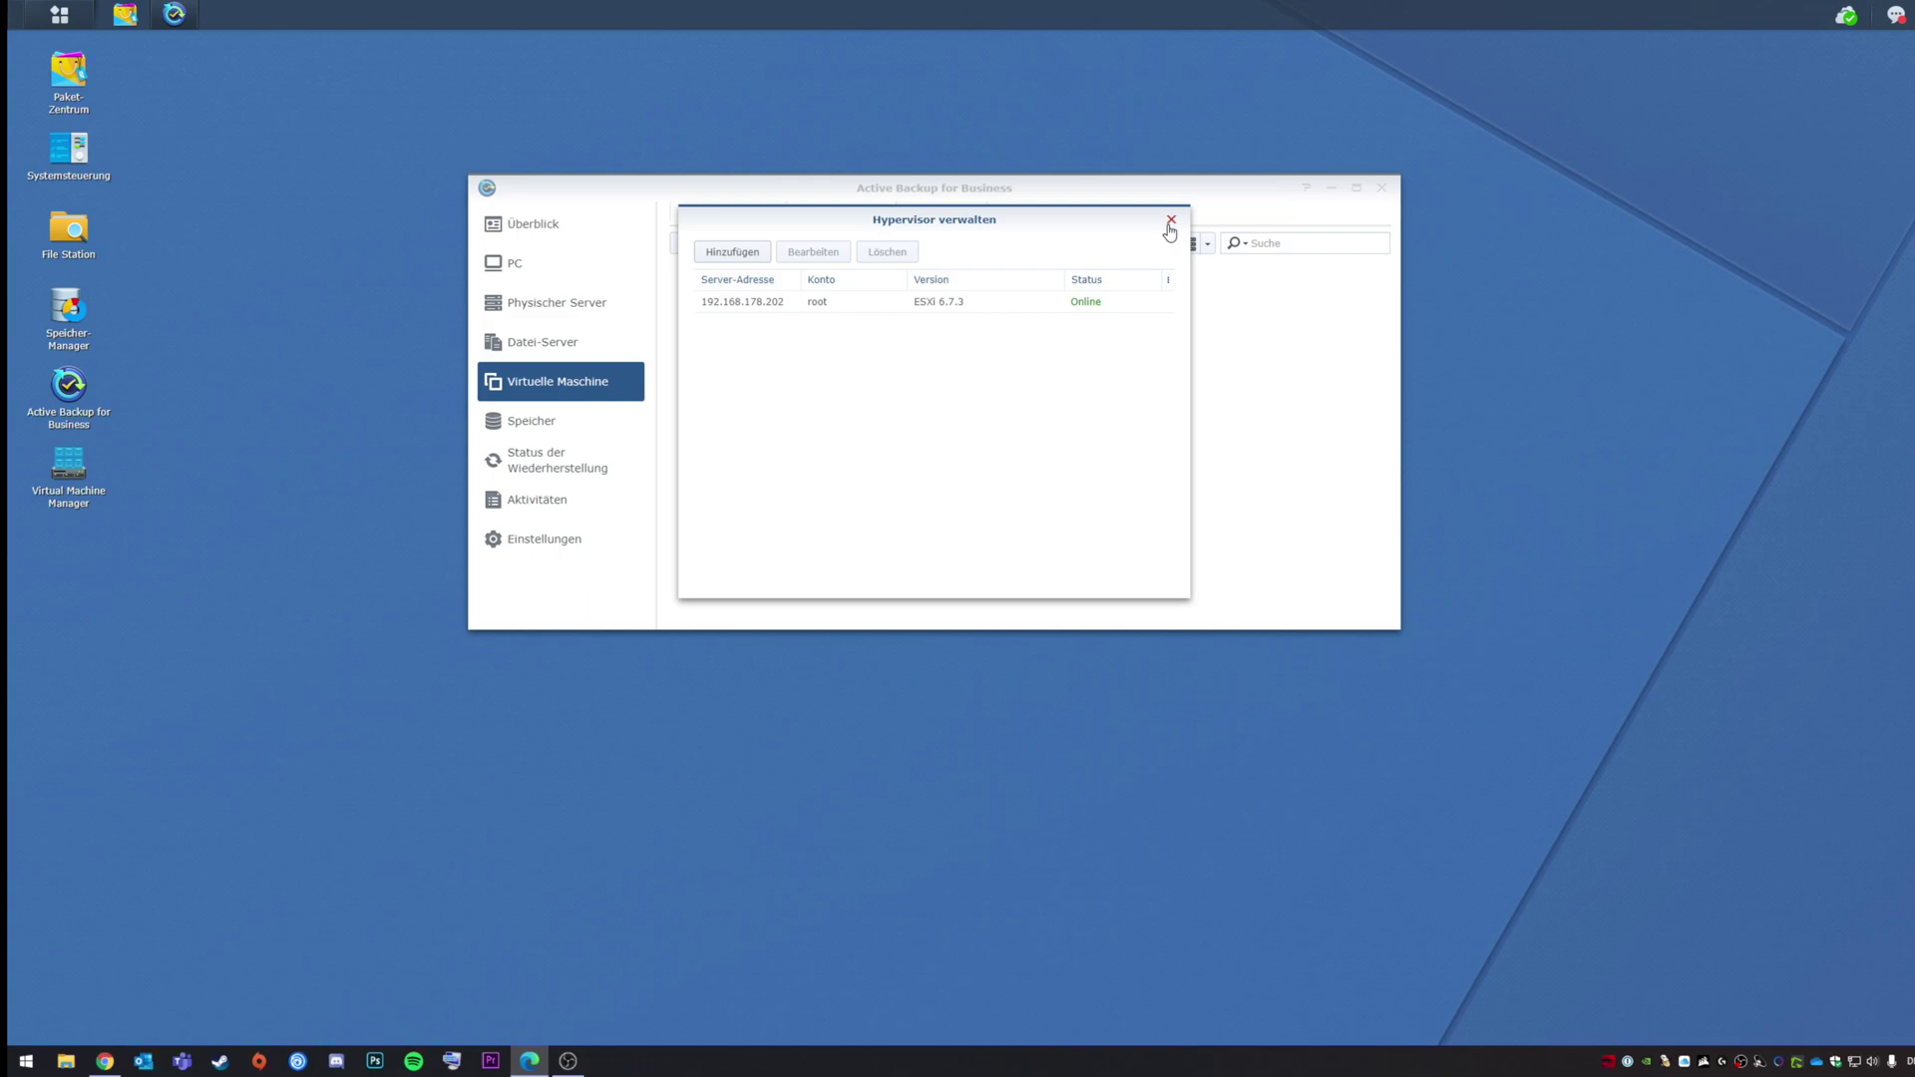
Step: Close Hypervisor verwalten, then expand and collapse the DC01 and DS01 rows to check their details
click(1171, 221)
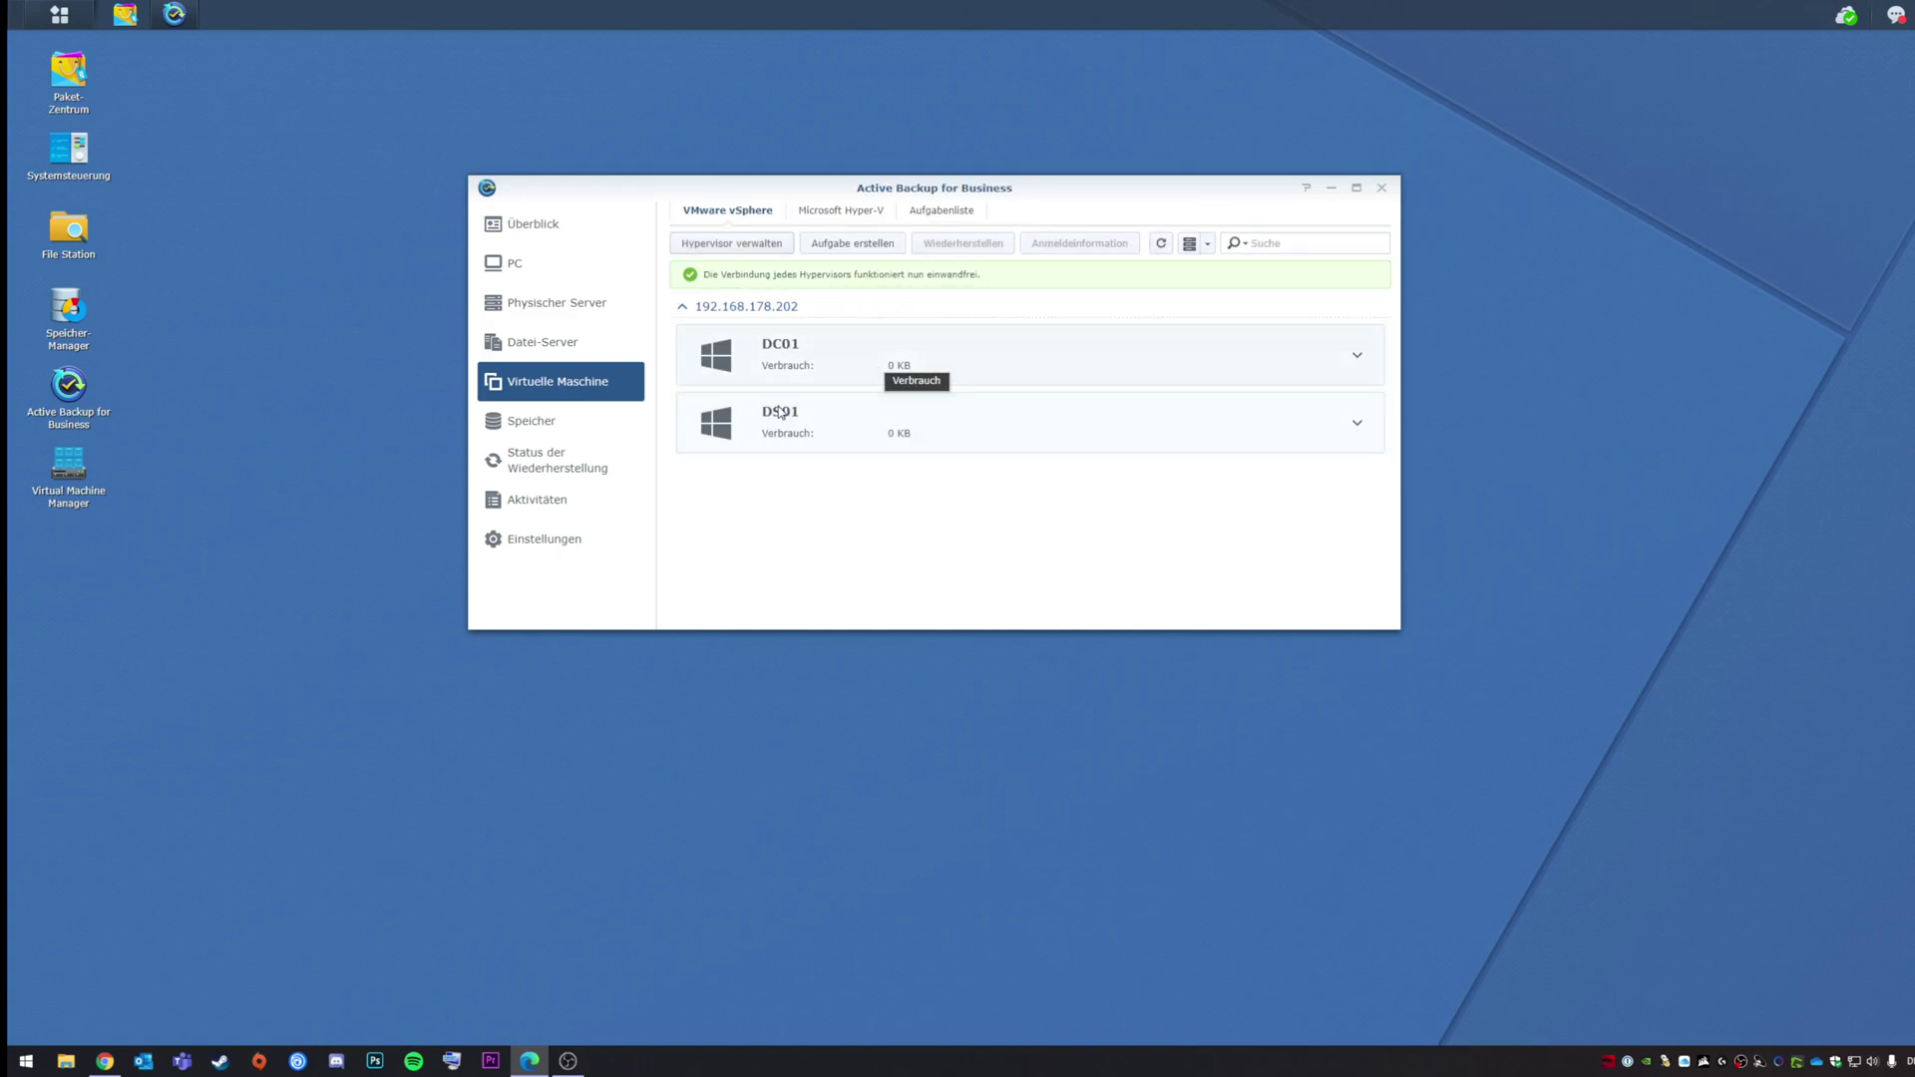
click(1358, 355)
click(1358, 356)
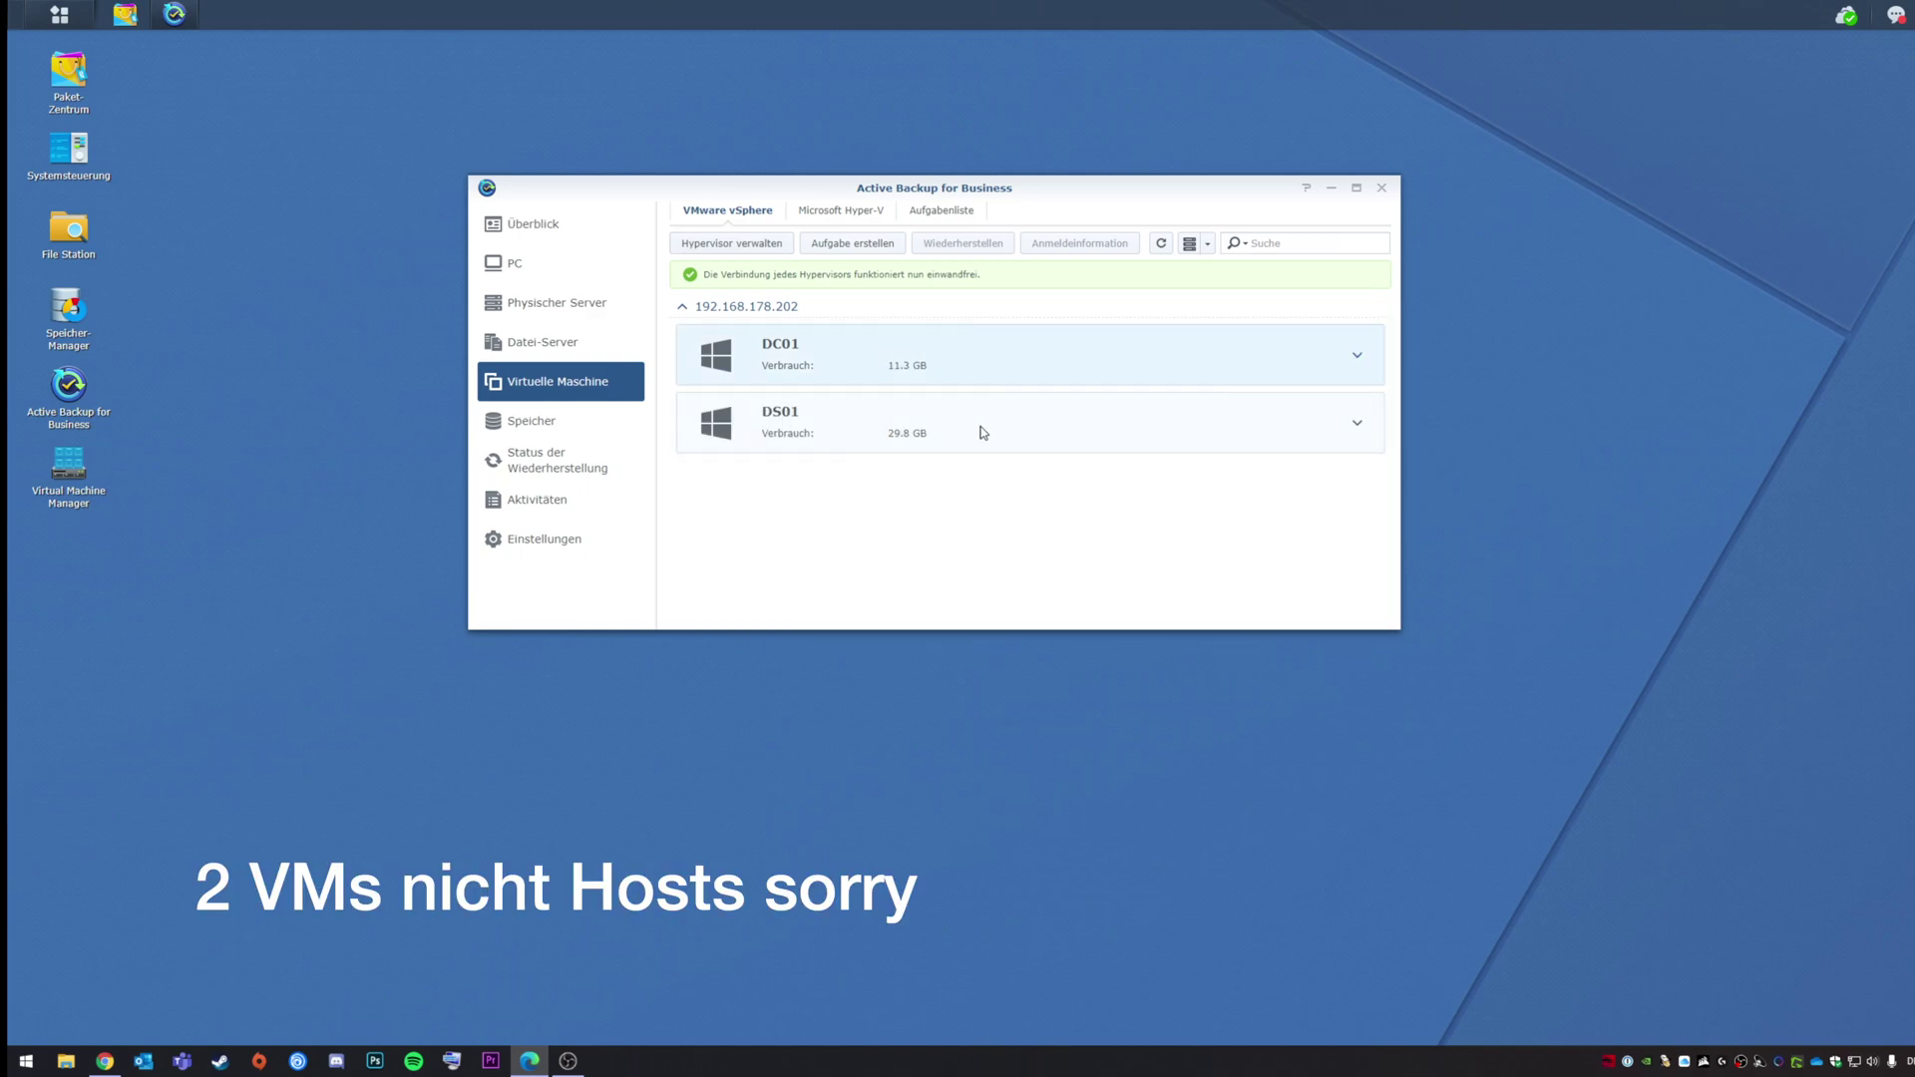
click(1356, 429)
click(1357, 431)
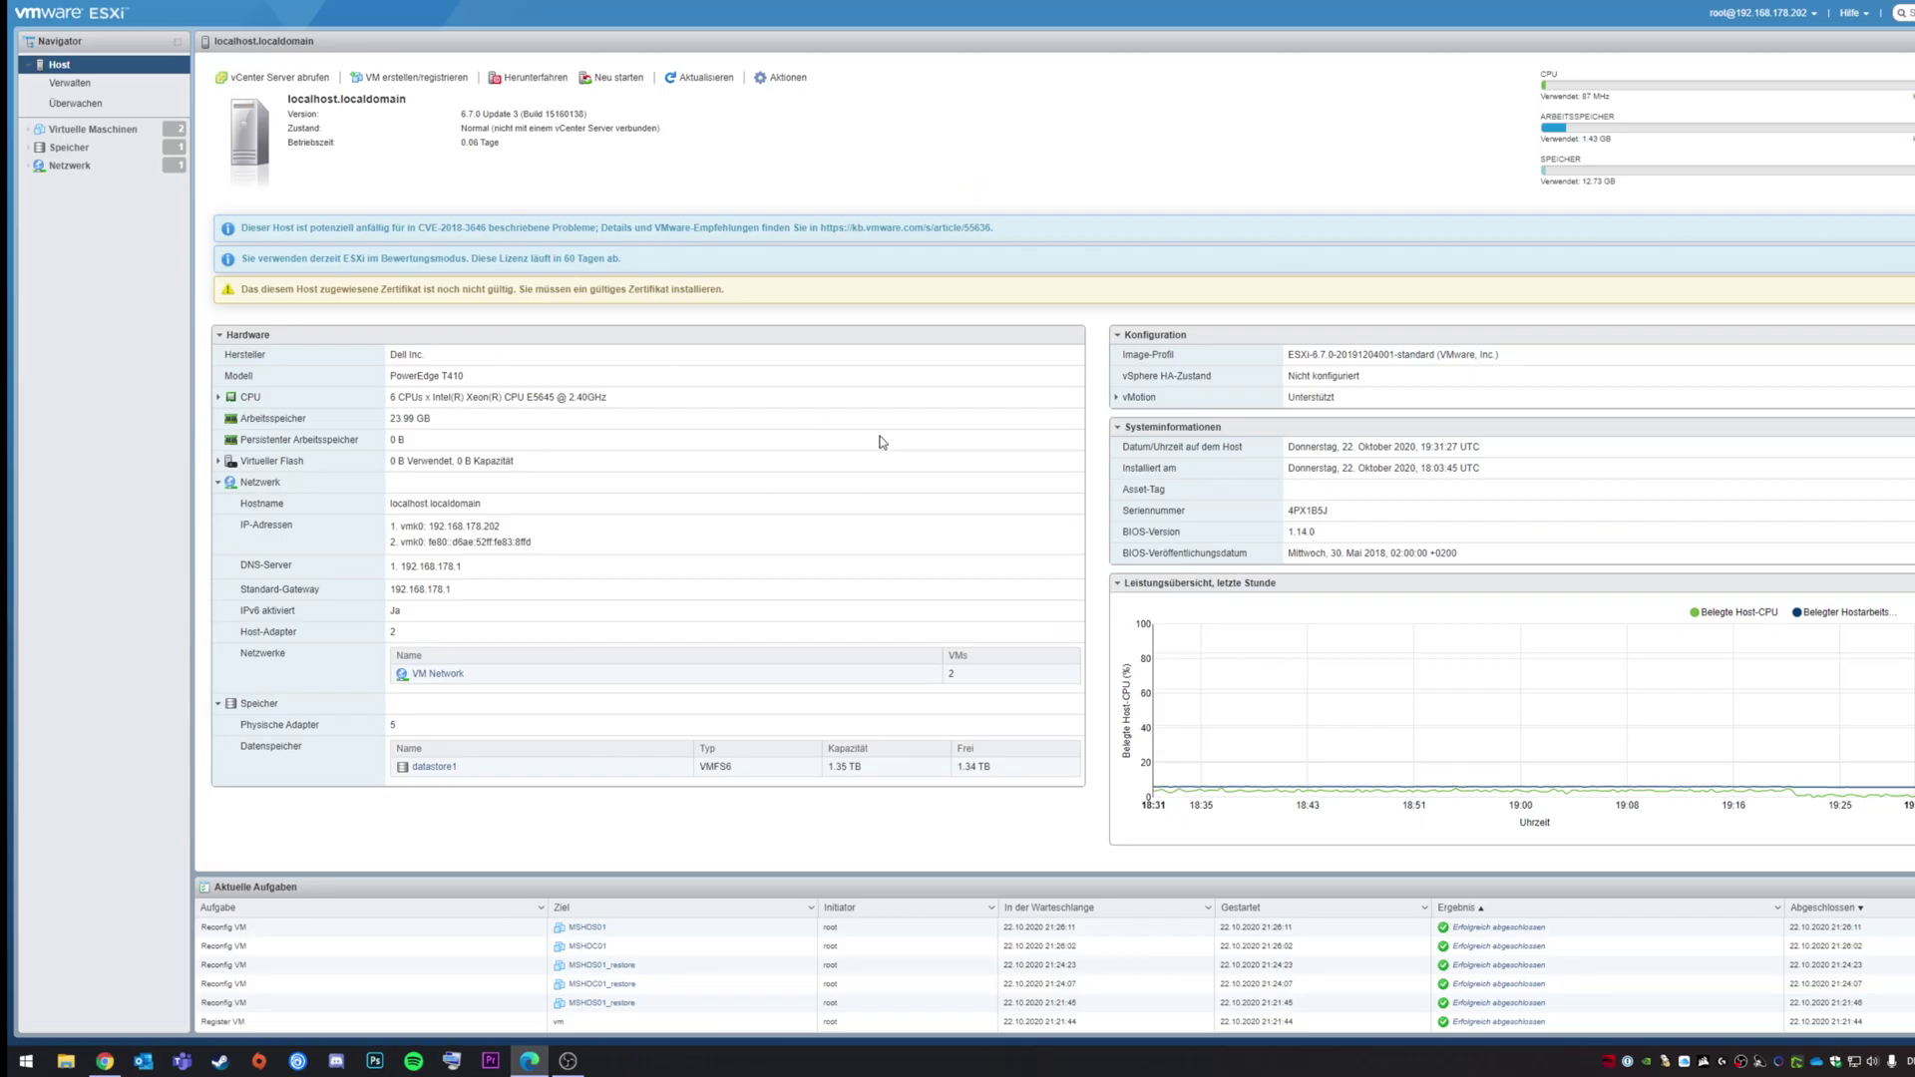
Step: Check the ESXi host's virtual machine list, then start a new VM backup task in Active Backup
click(100, 132)
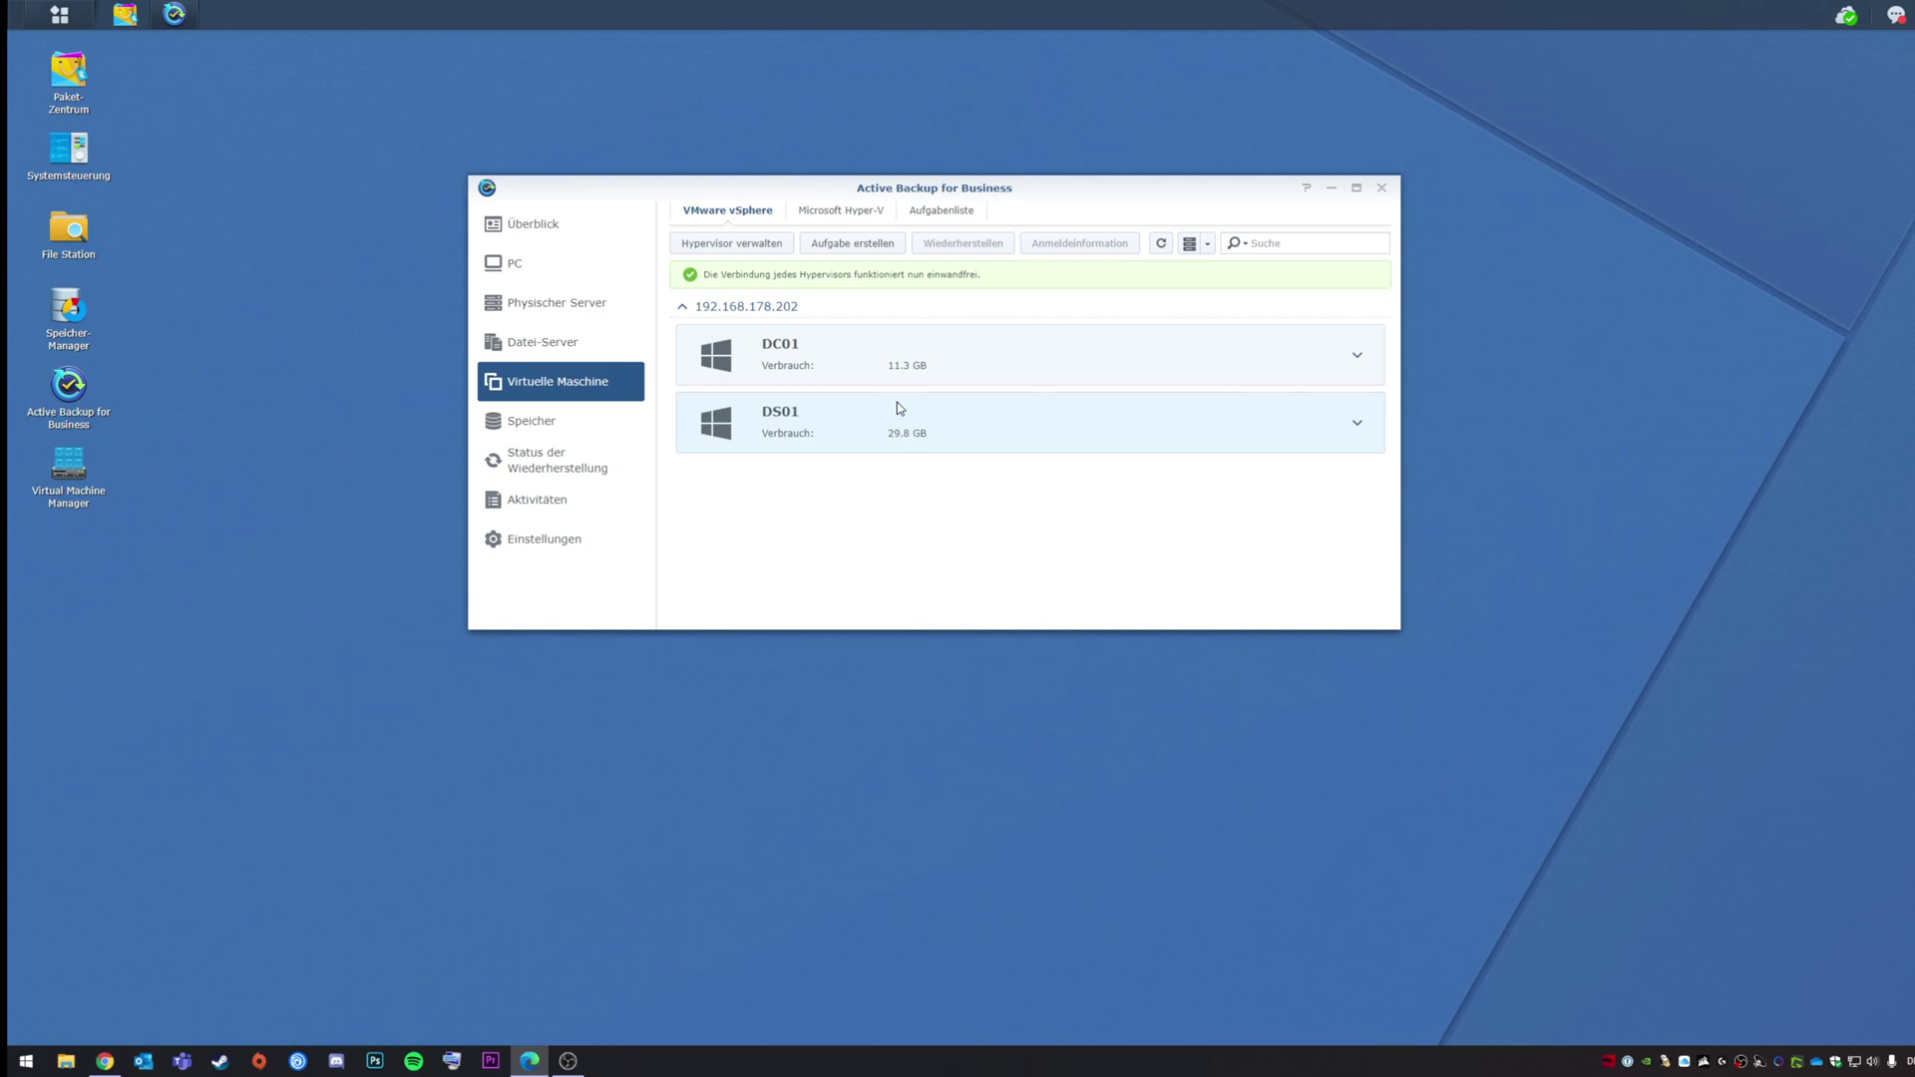
click(841, 245)
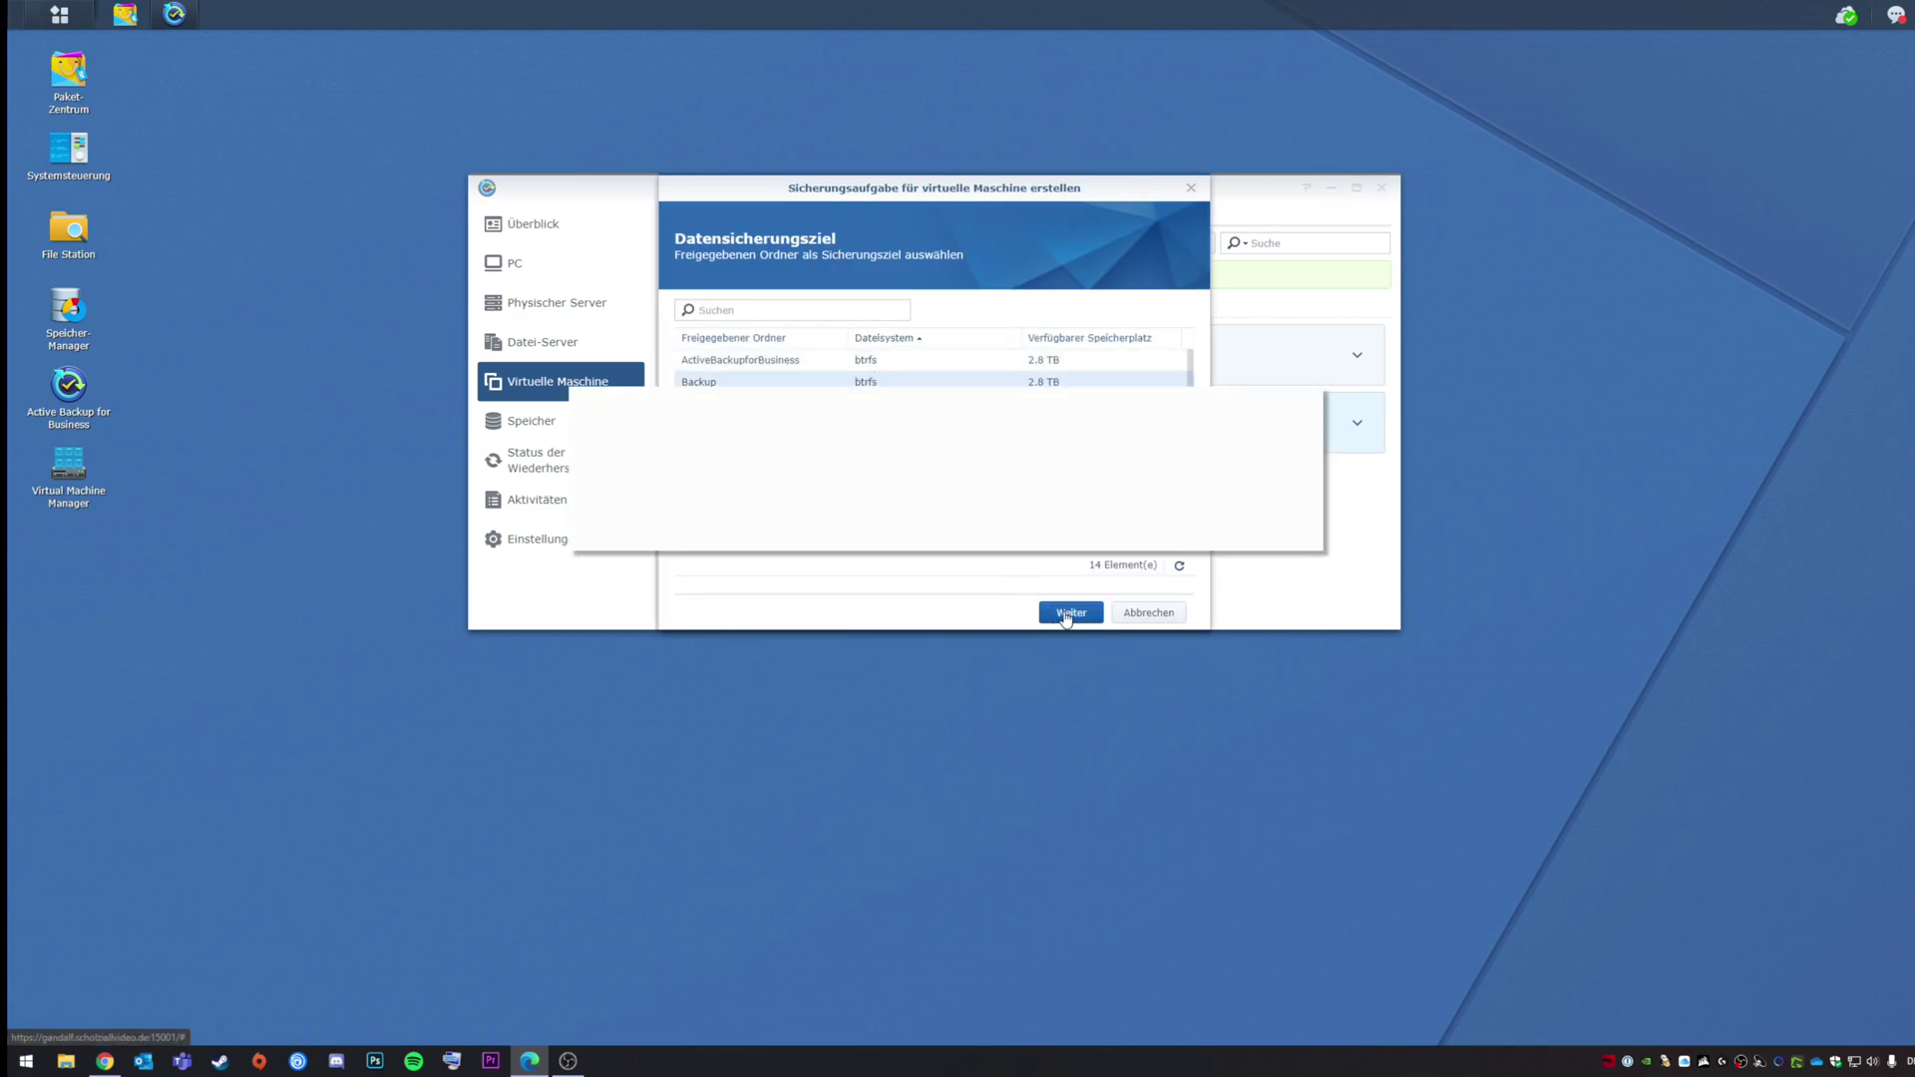
Step: Keep Backup as the destination, select only VM DC01 and name the task DC01
click(1069, 612)
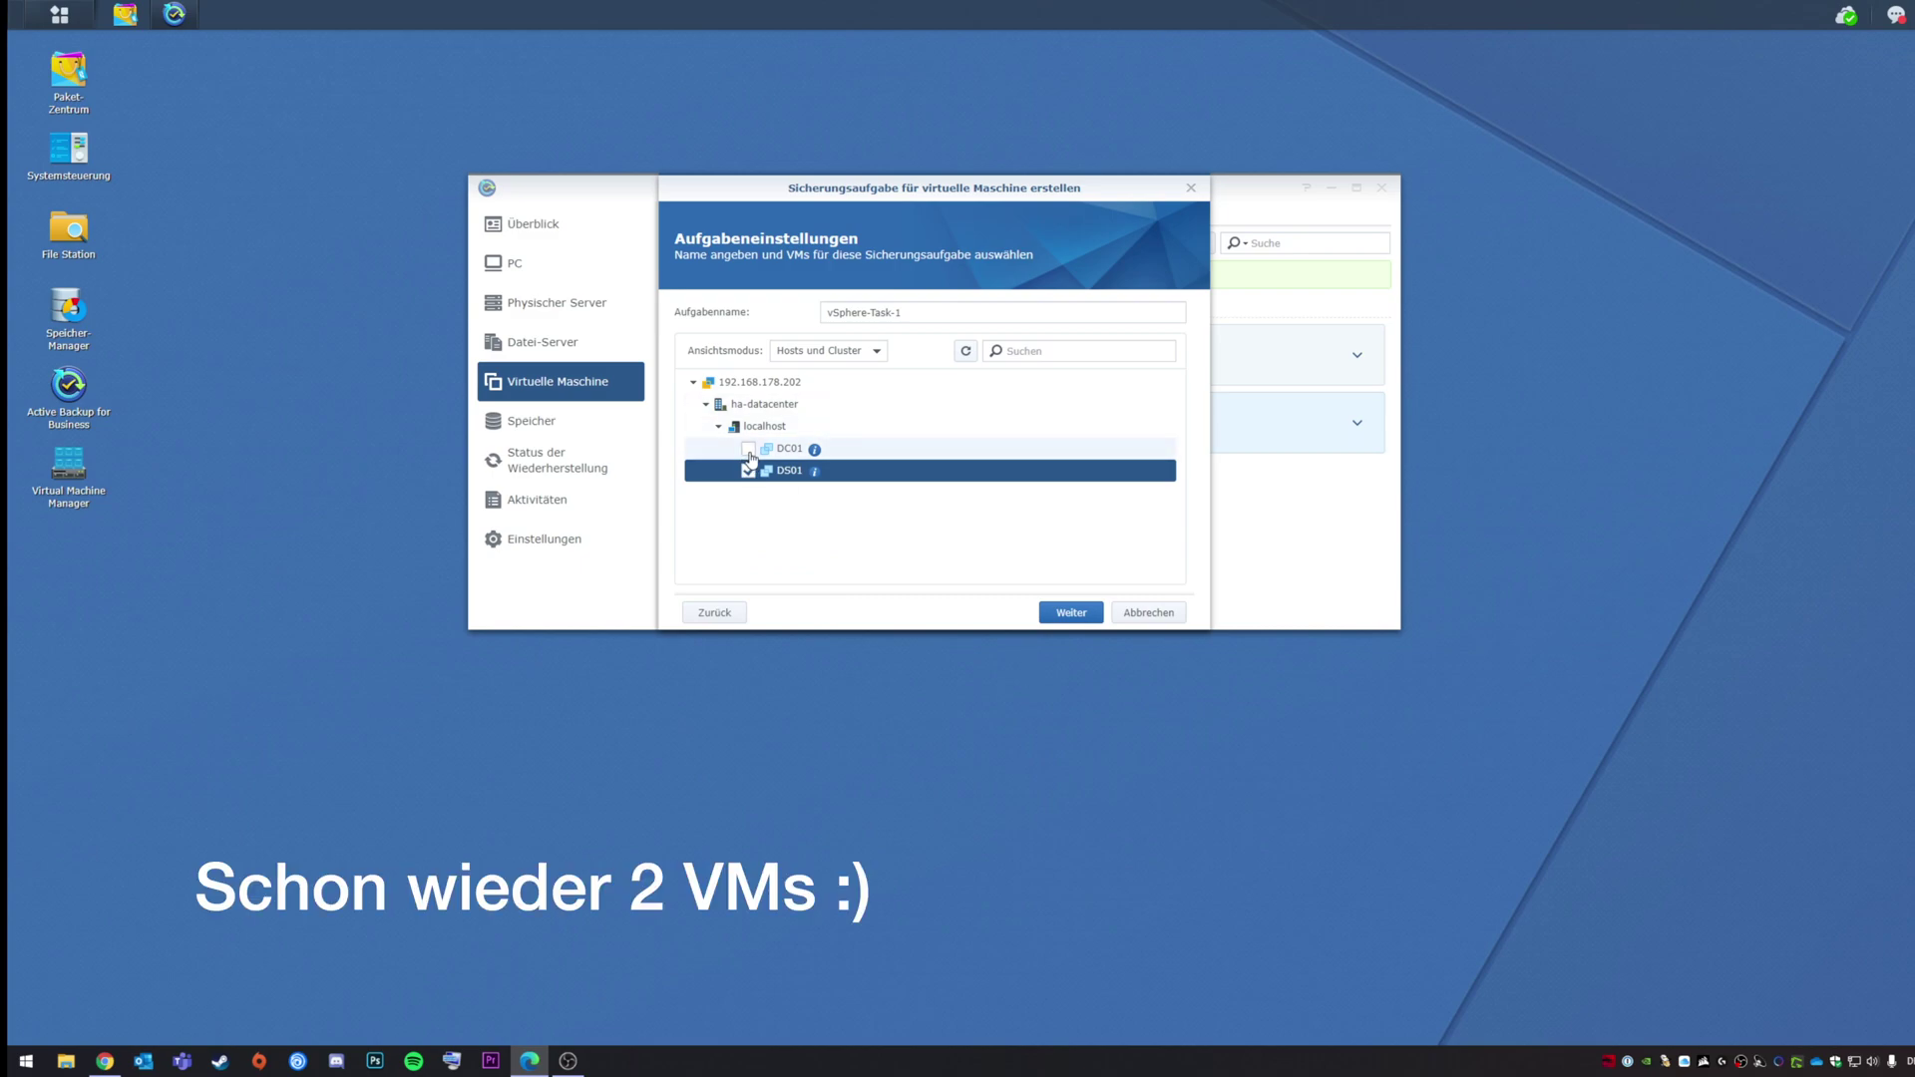
click(750, 453)
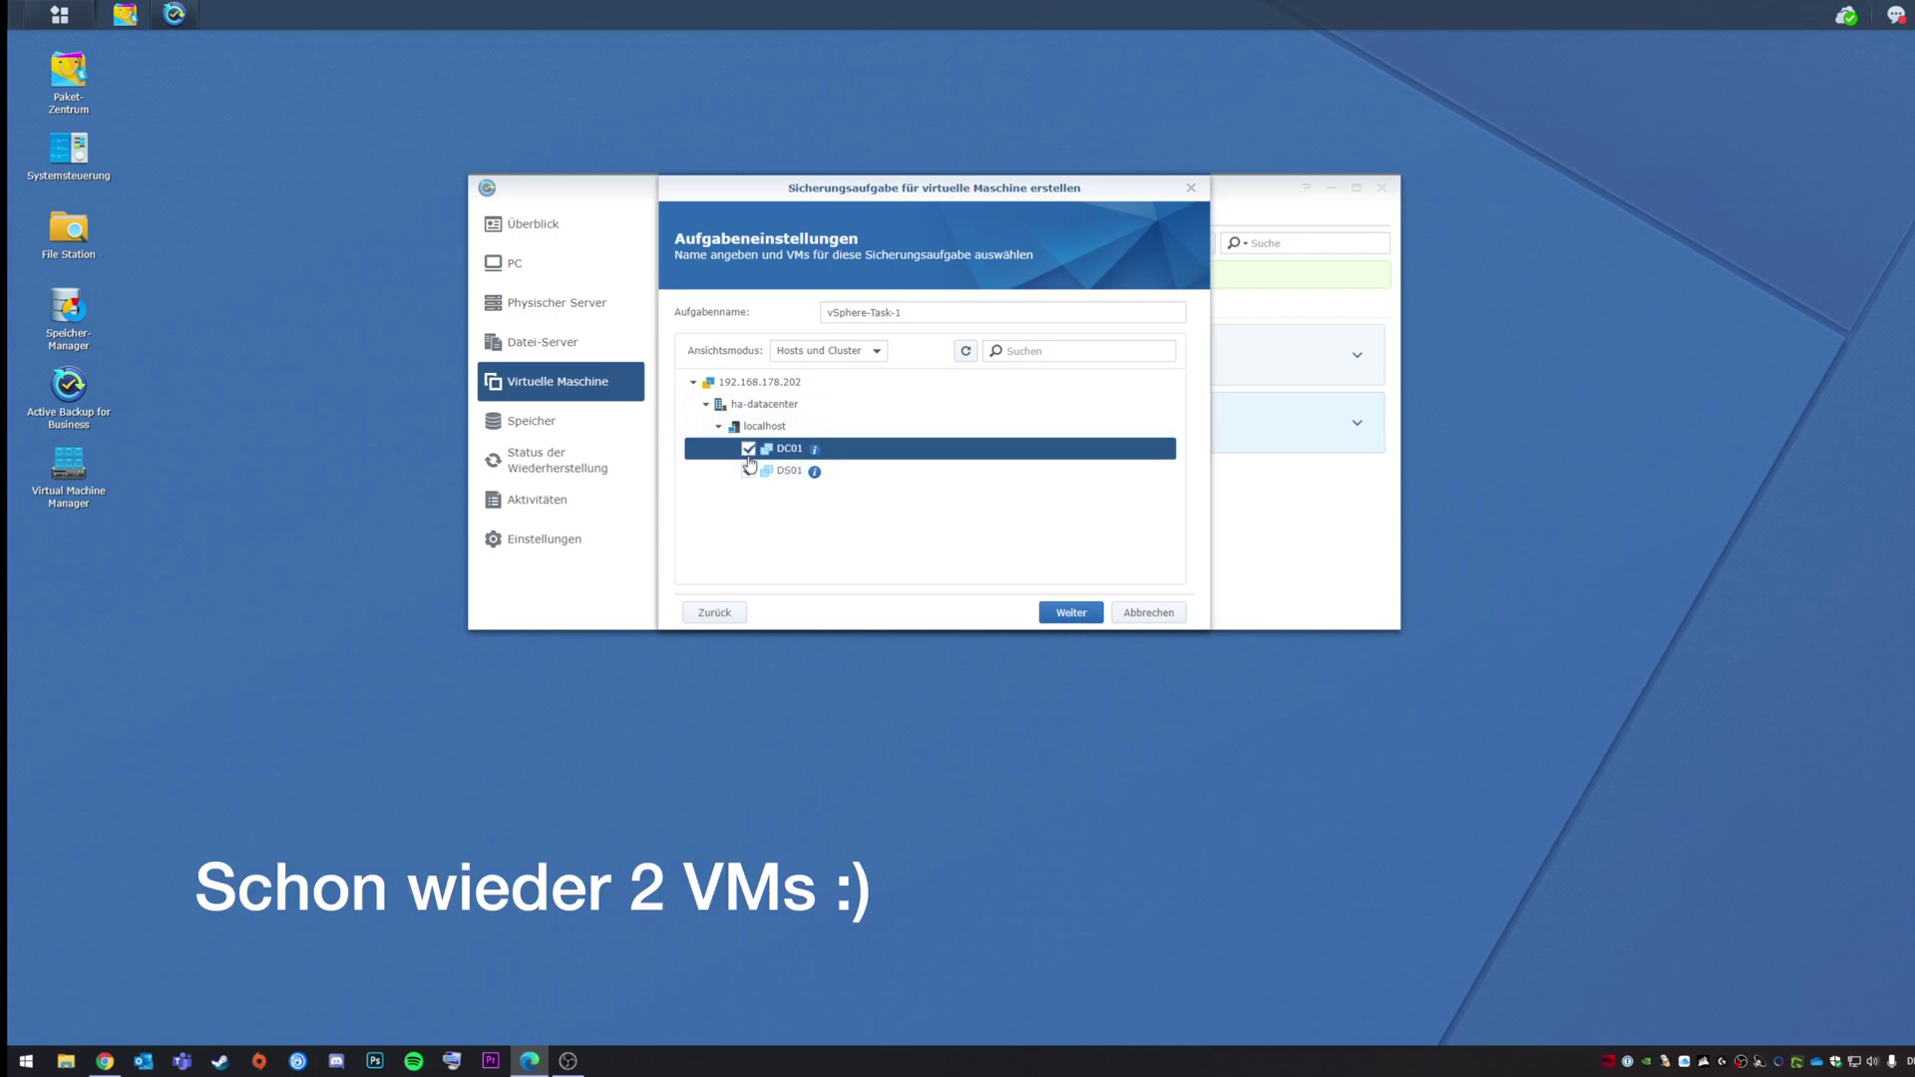
click(750, 472)
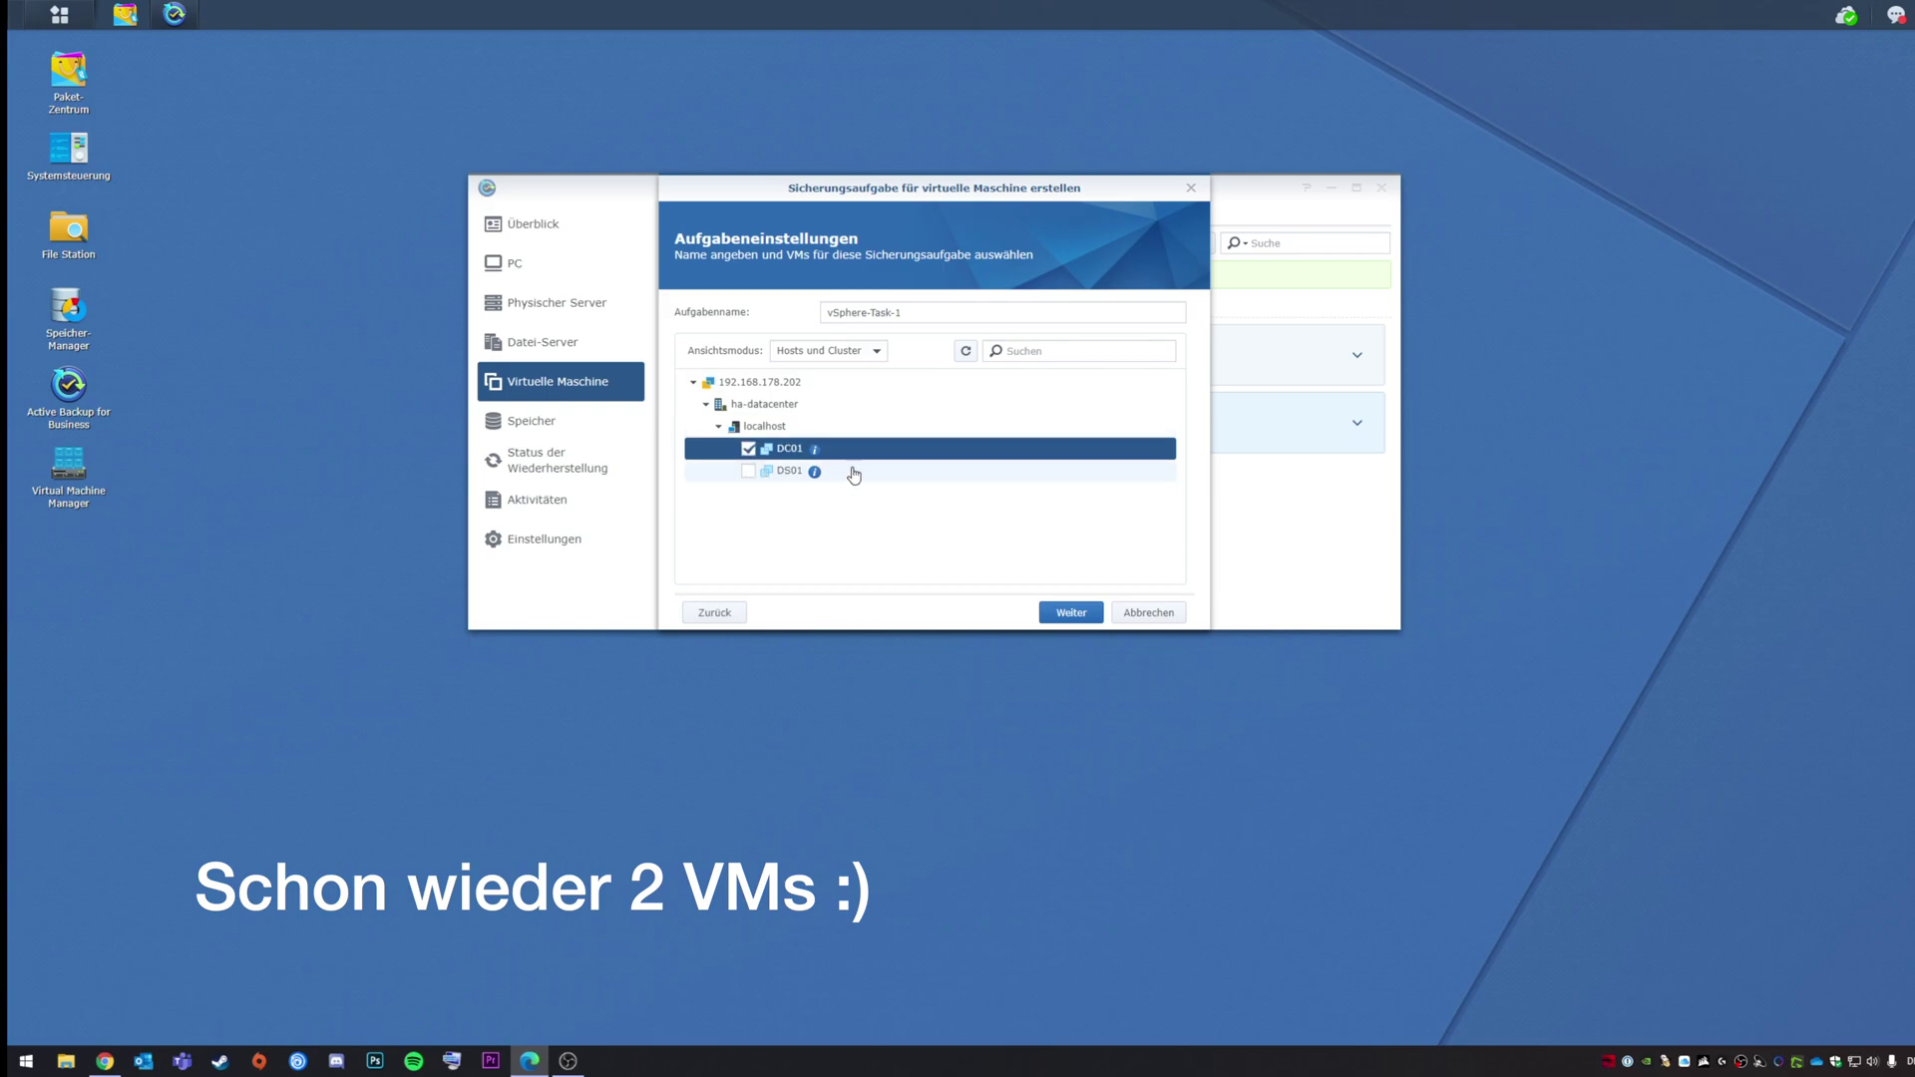
click(913, 312)
text(DC01)
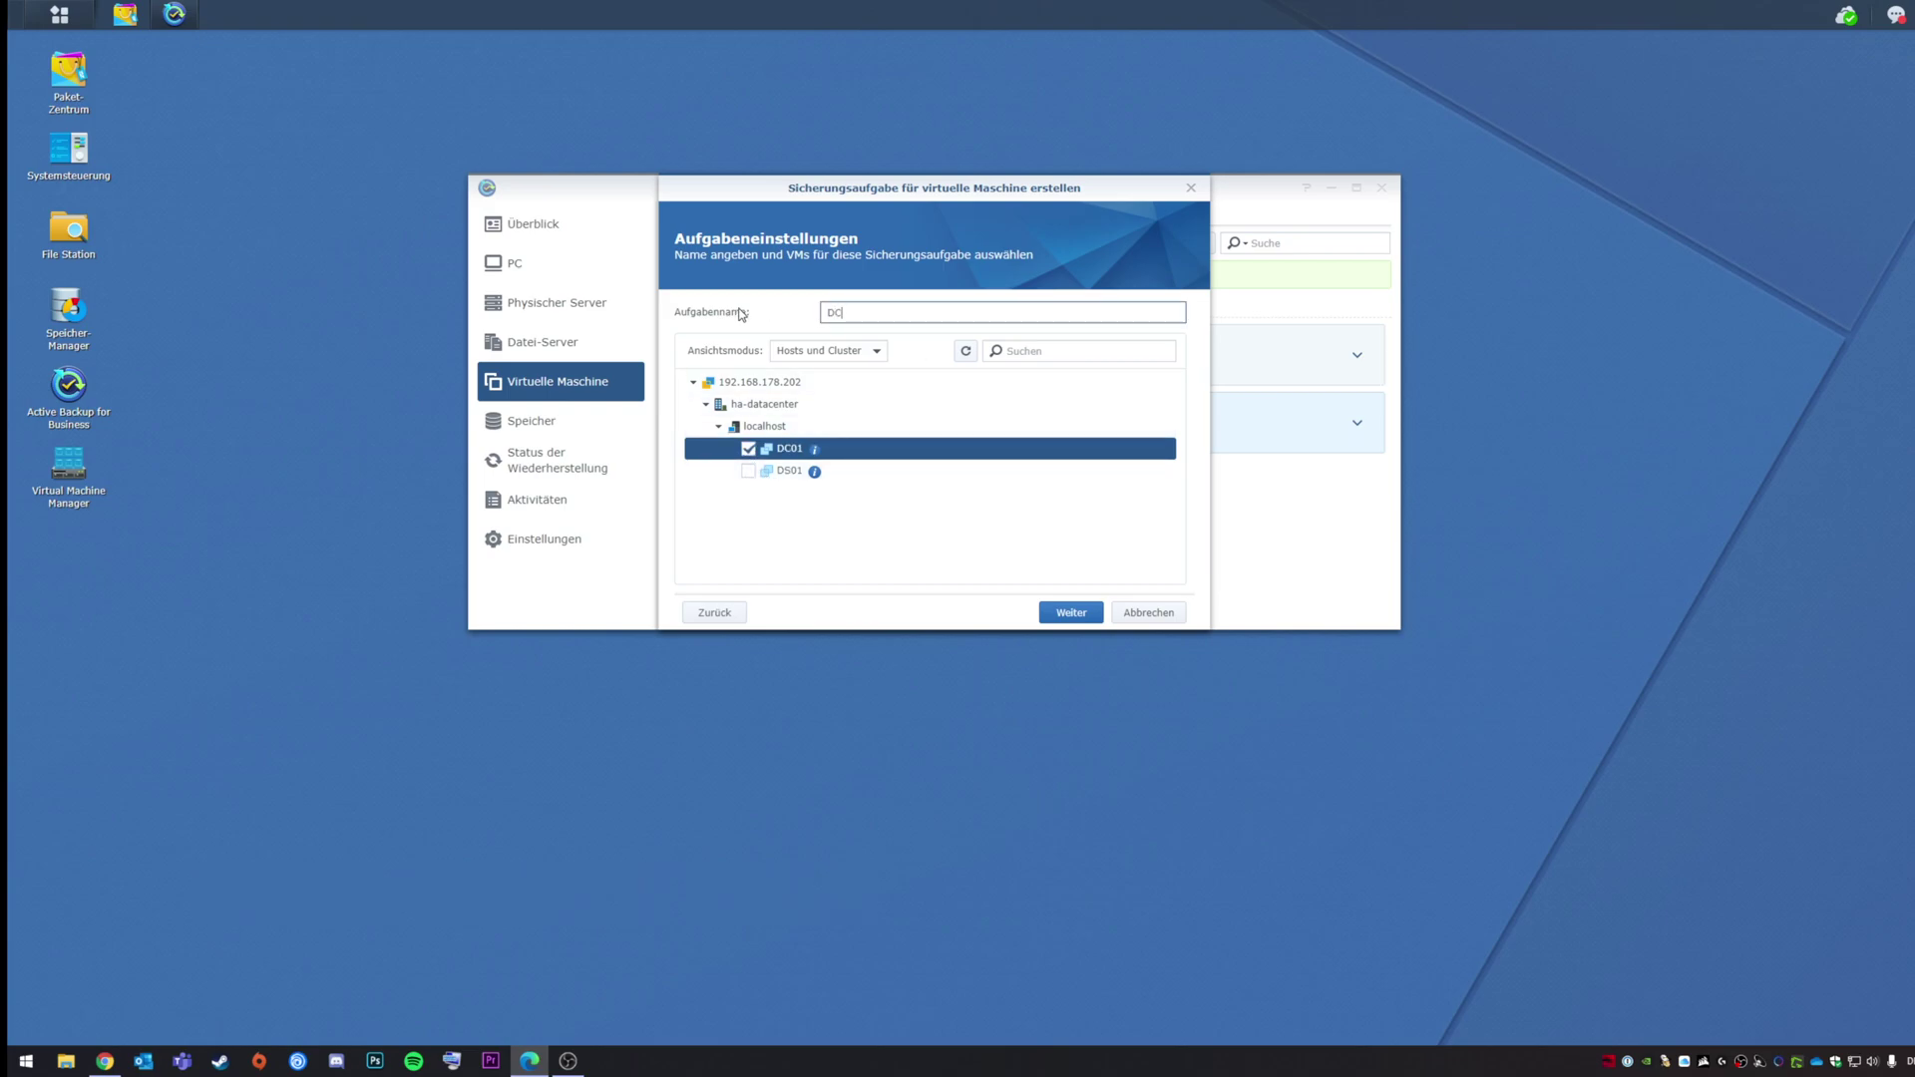
click(1073, 613)
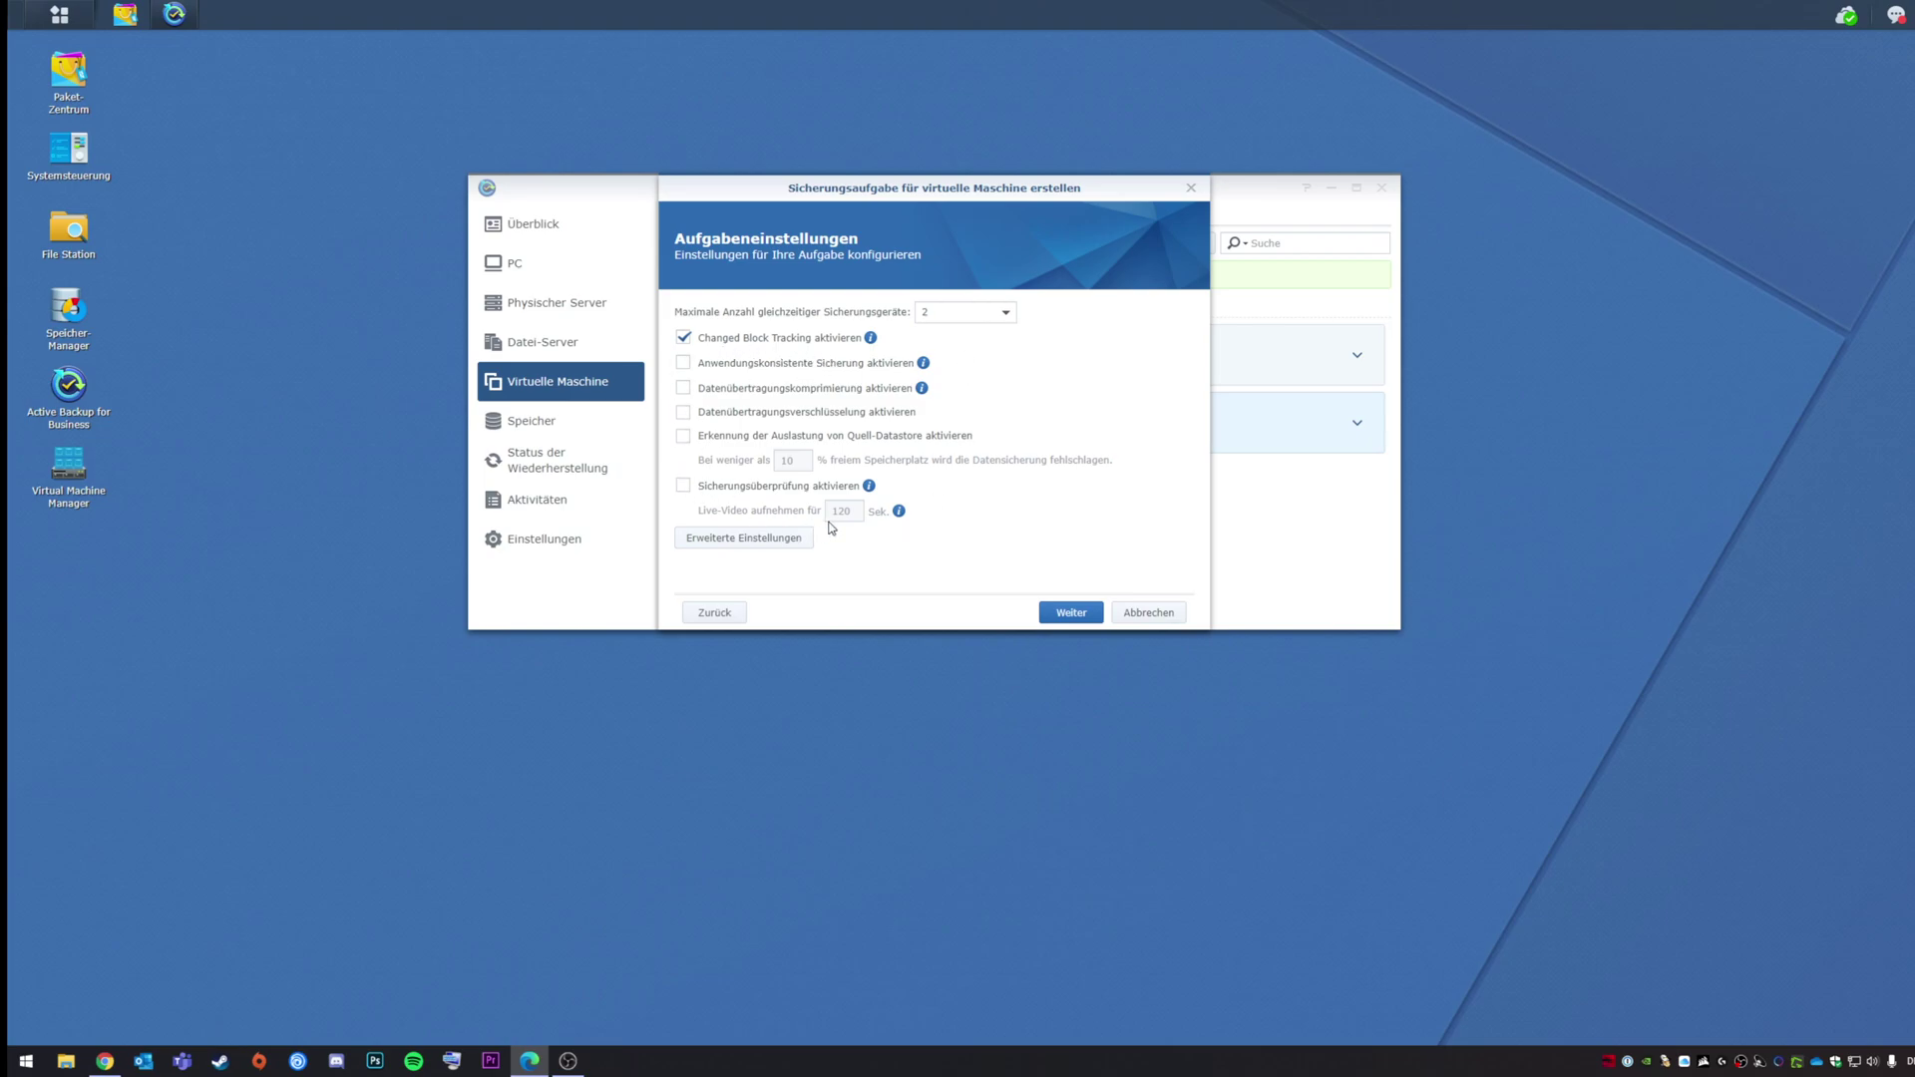
Step: Review DC01's per-VM credential settings in Erweiterte Einstellungen and close them unchanged
click(768, 539)
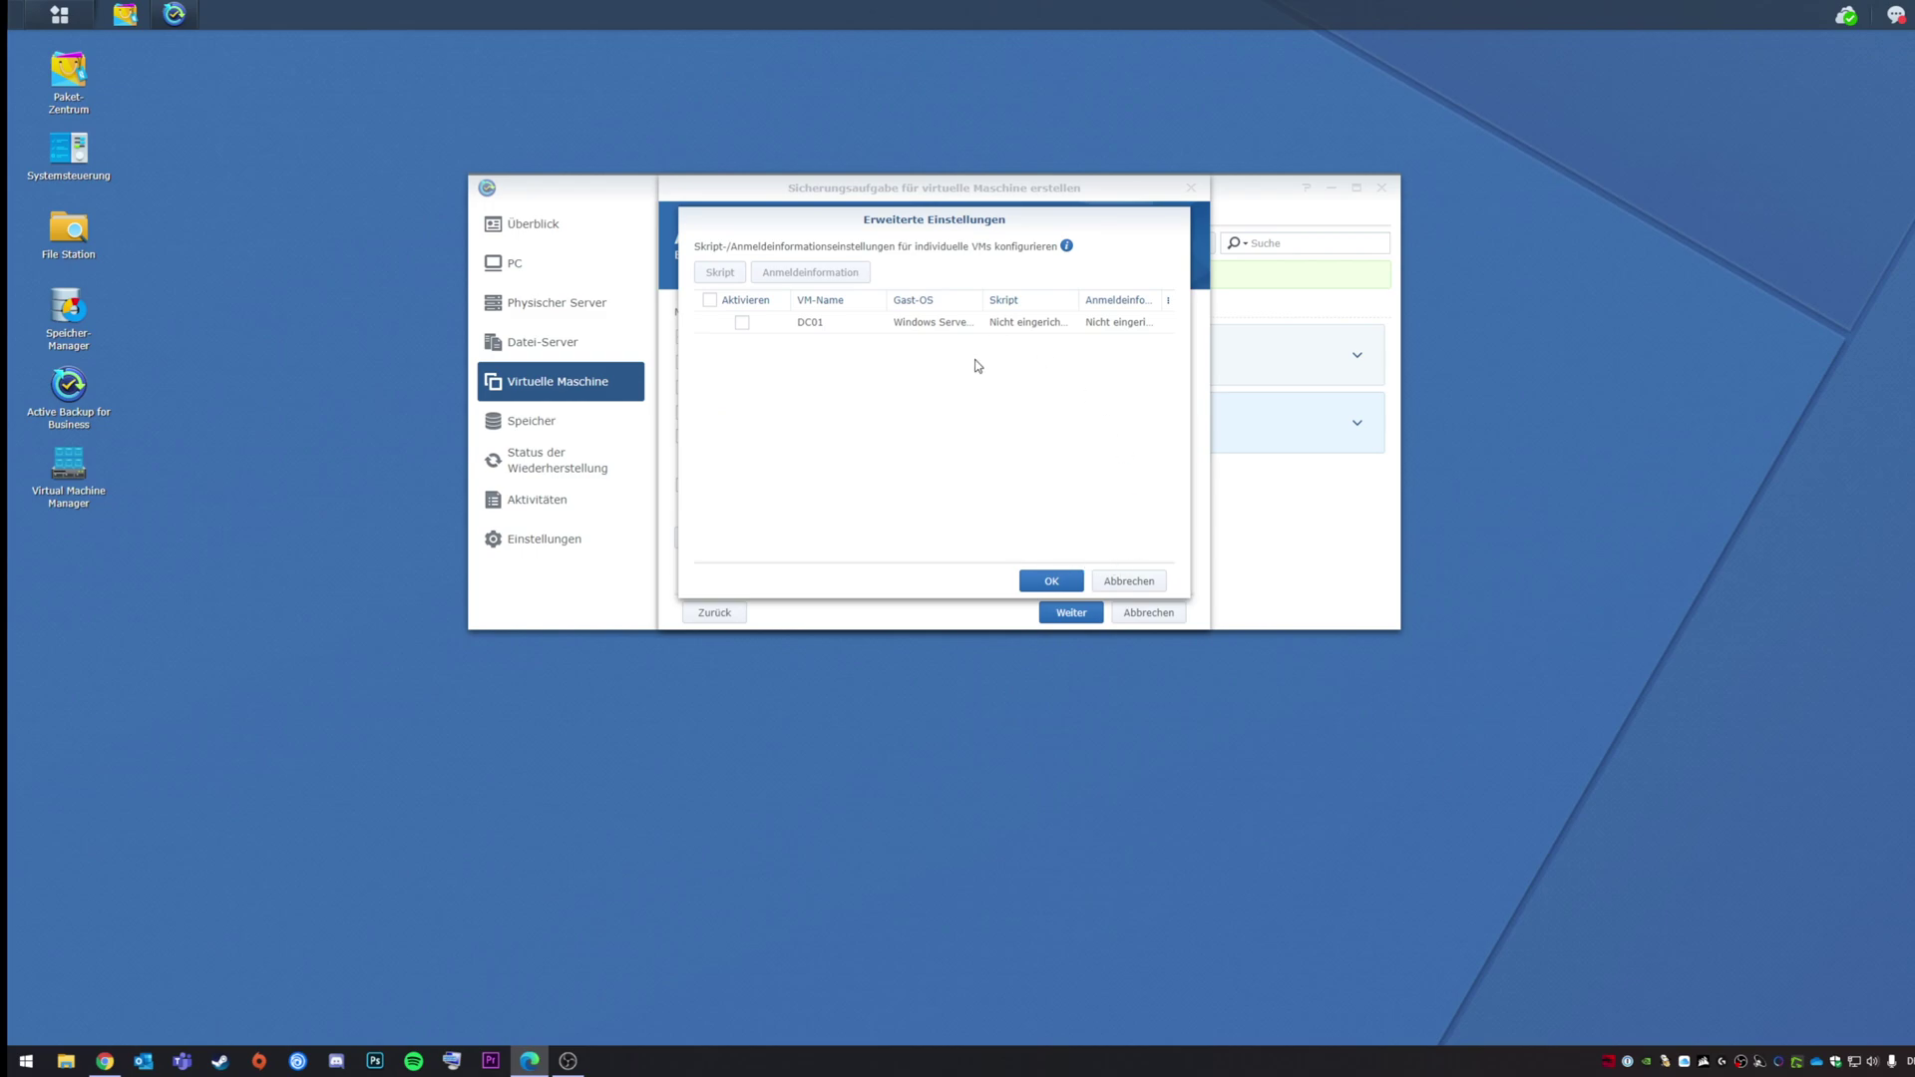
click(742, 322)
click(810, 273)
click(1121, 464)
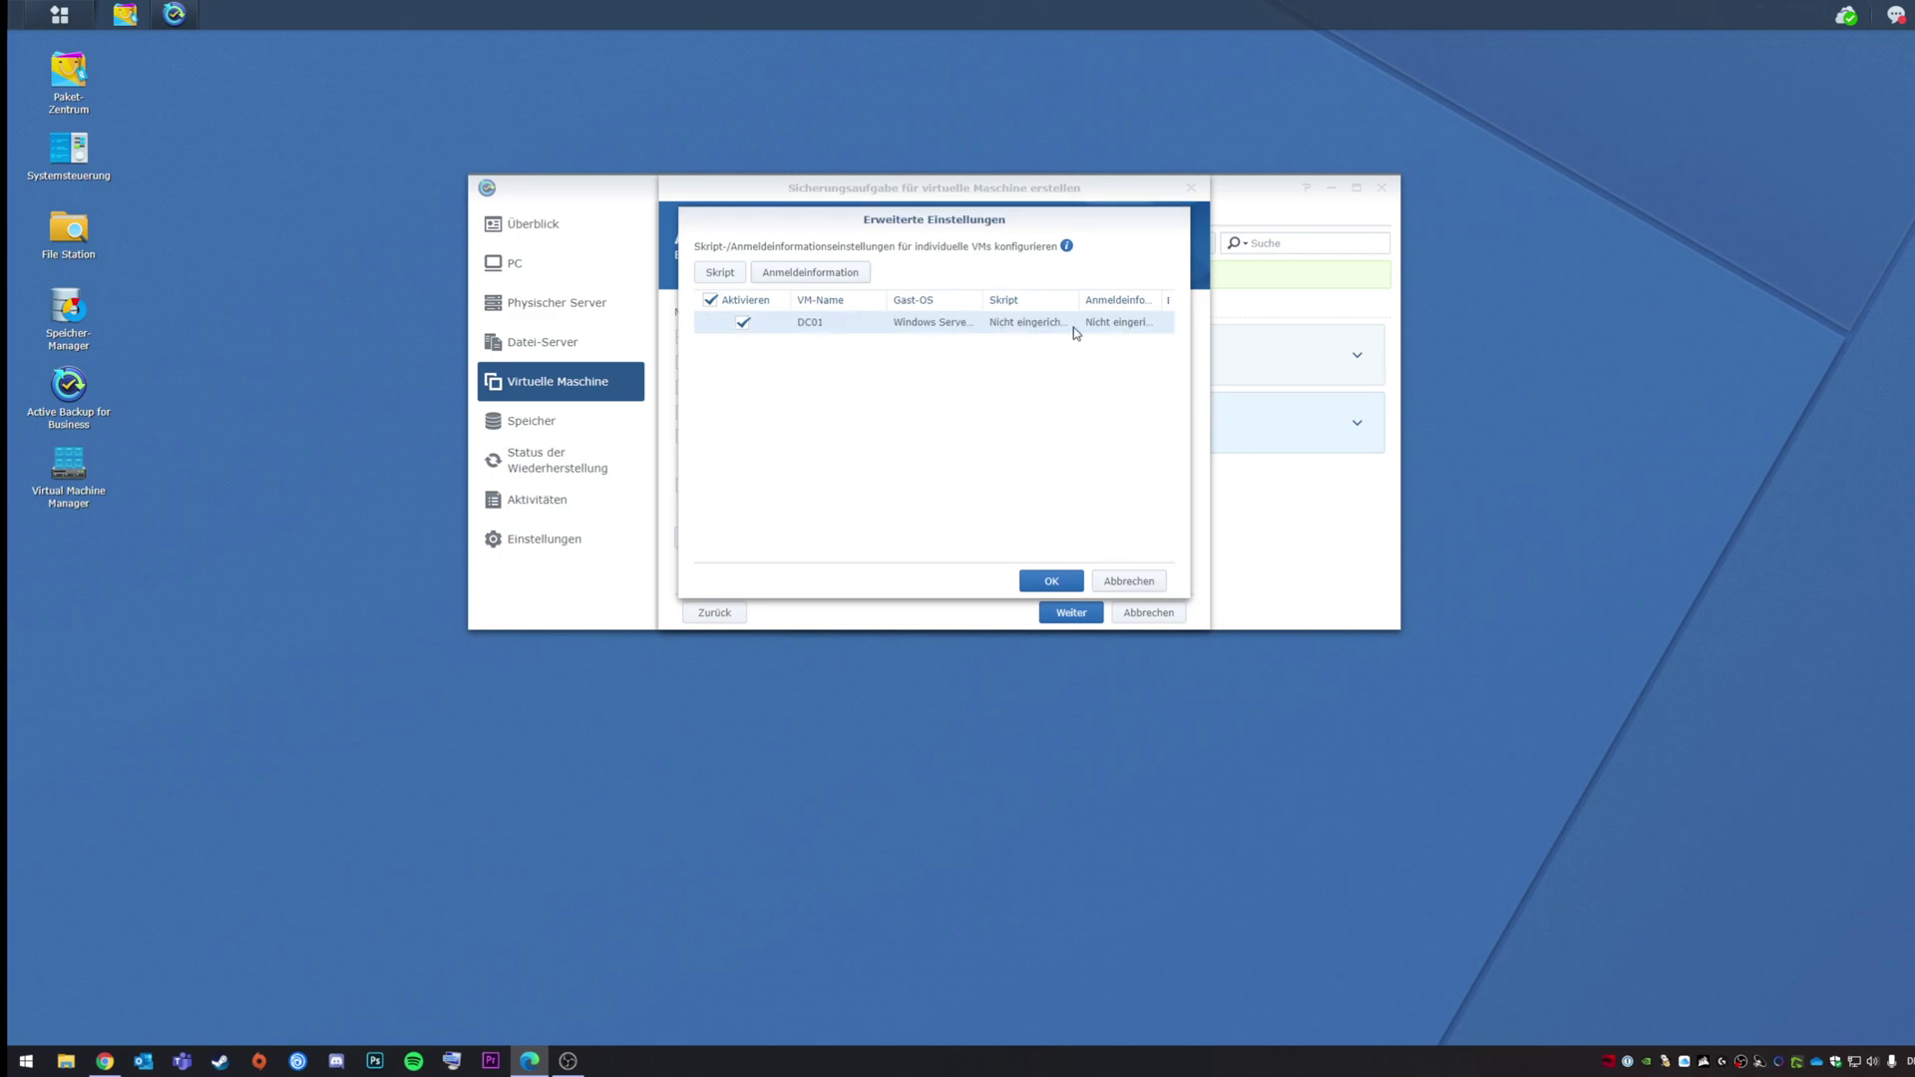
click(1140, 582)
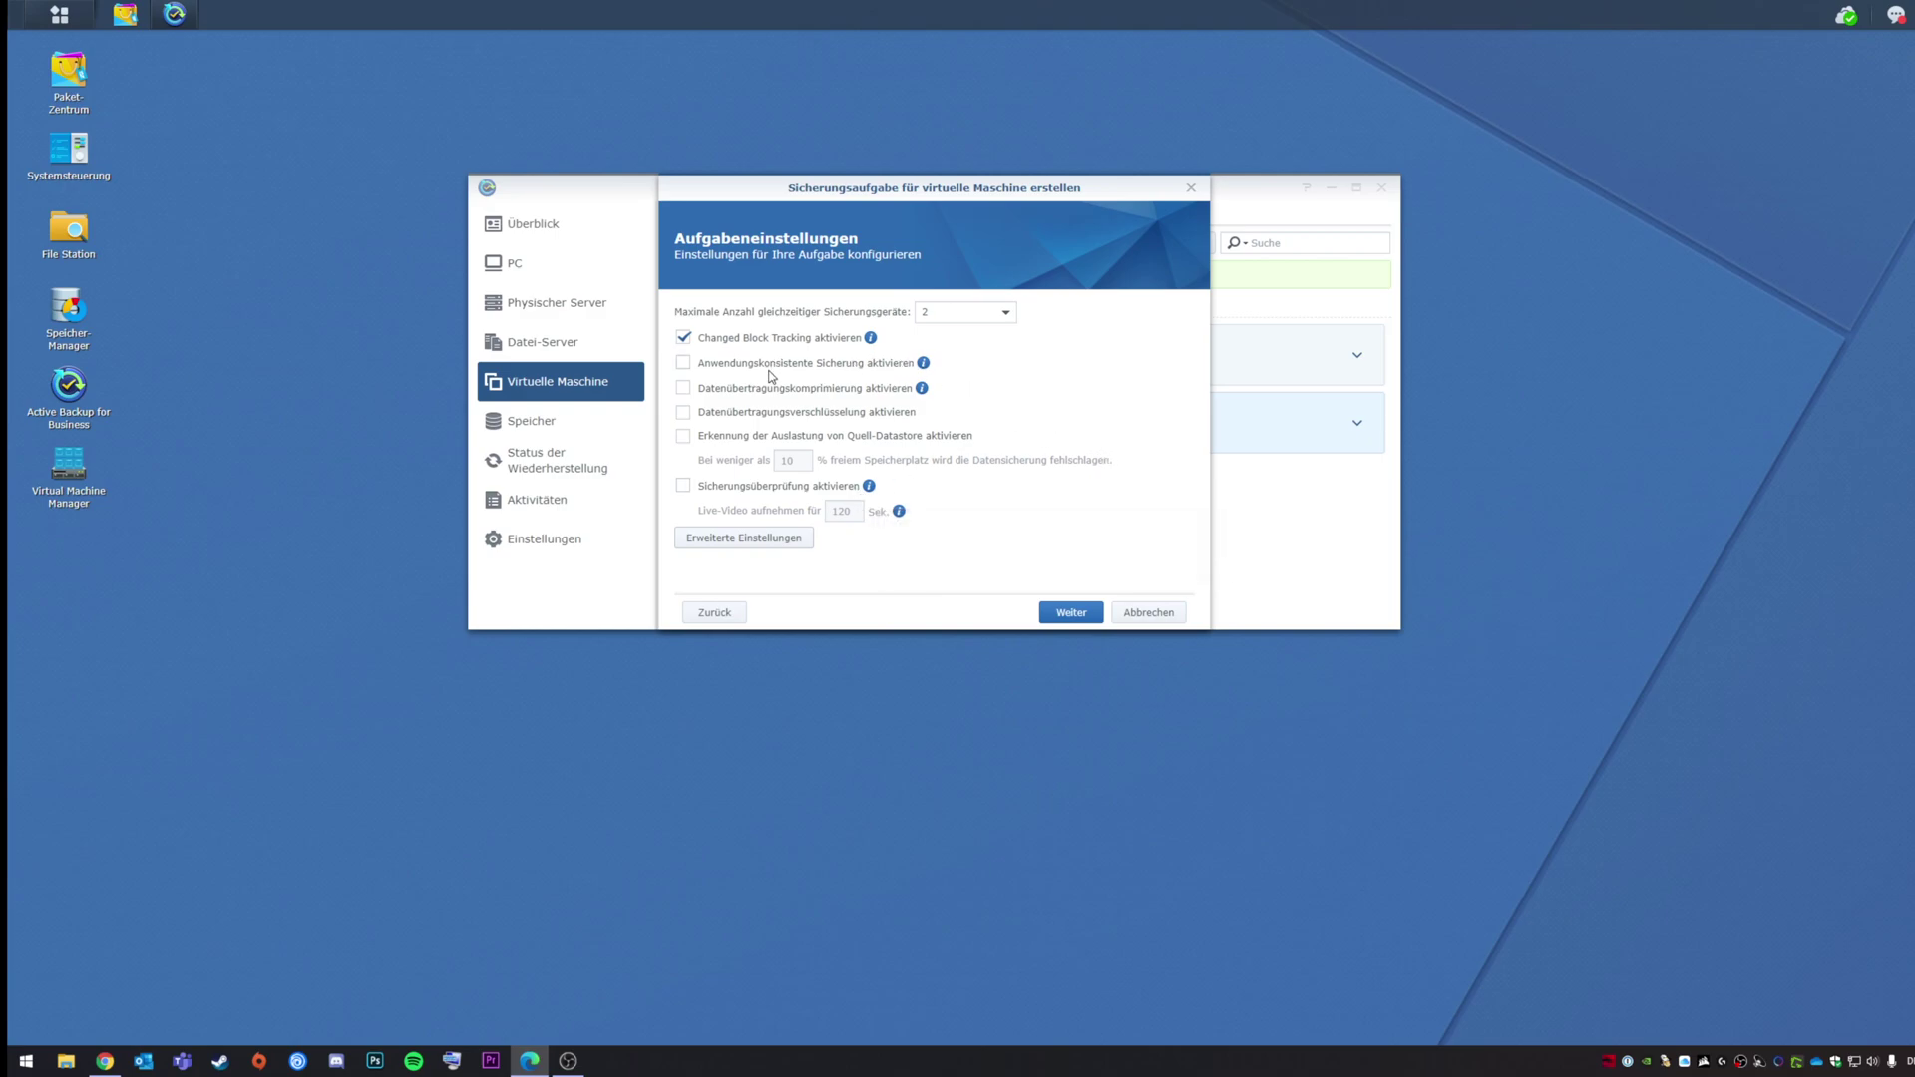
mouse_move(925, 367)
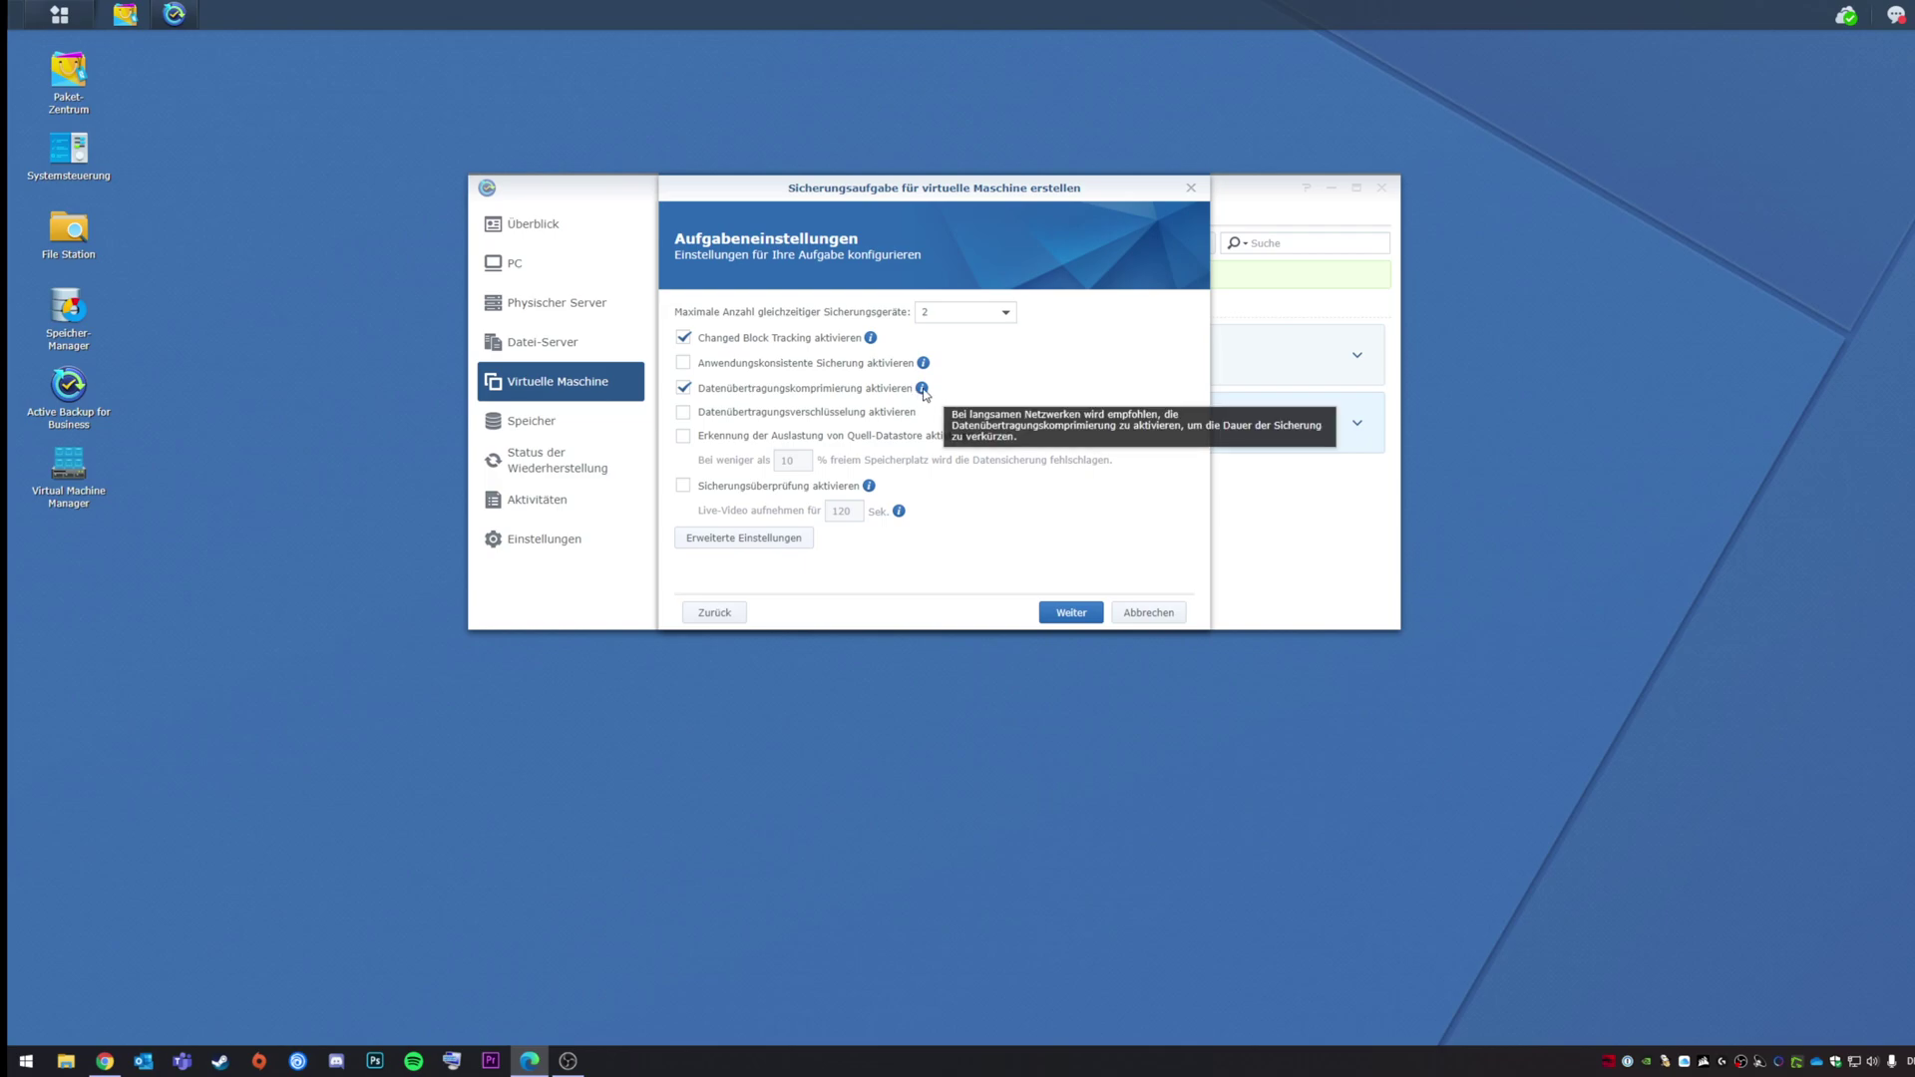
Step: Leave transfer encryption off, enable source datastore usage detection at 10% free, and view the ESXi datastores
click(873, 421)
click(873, 421)
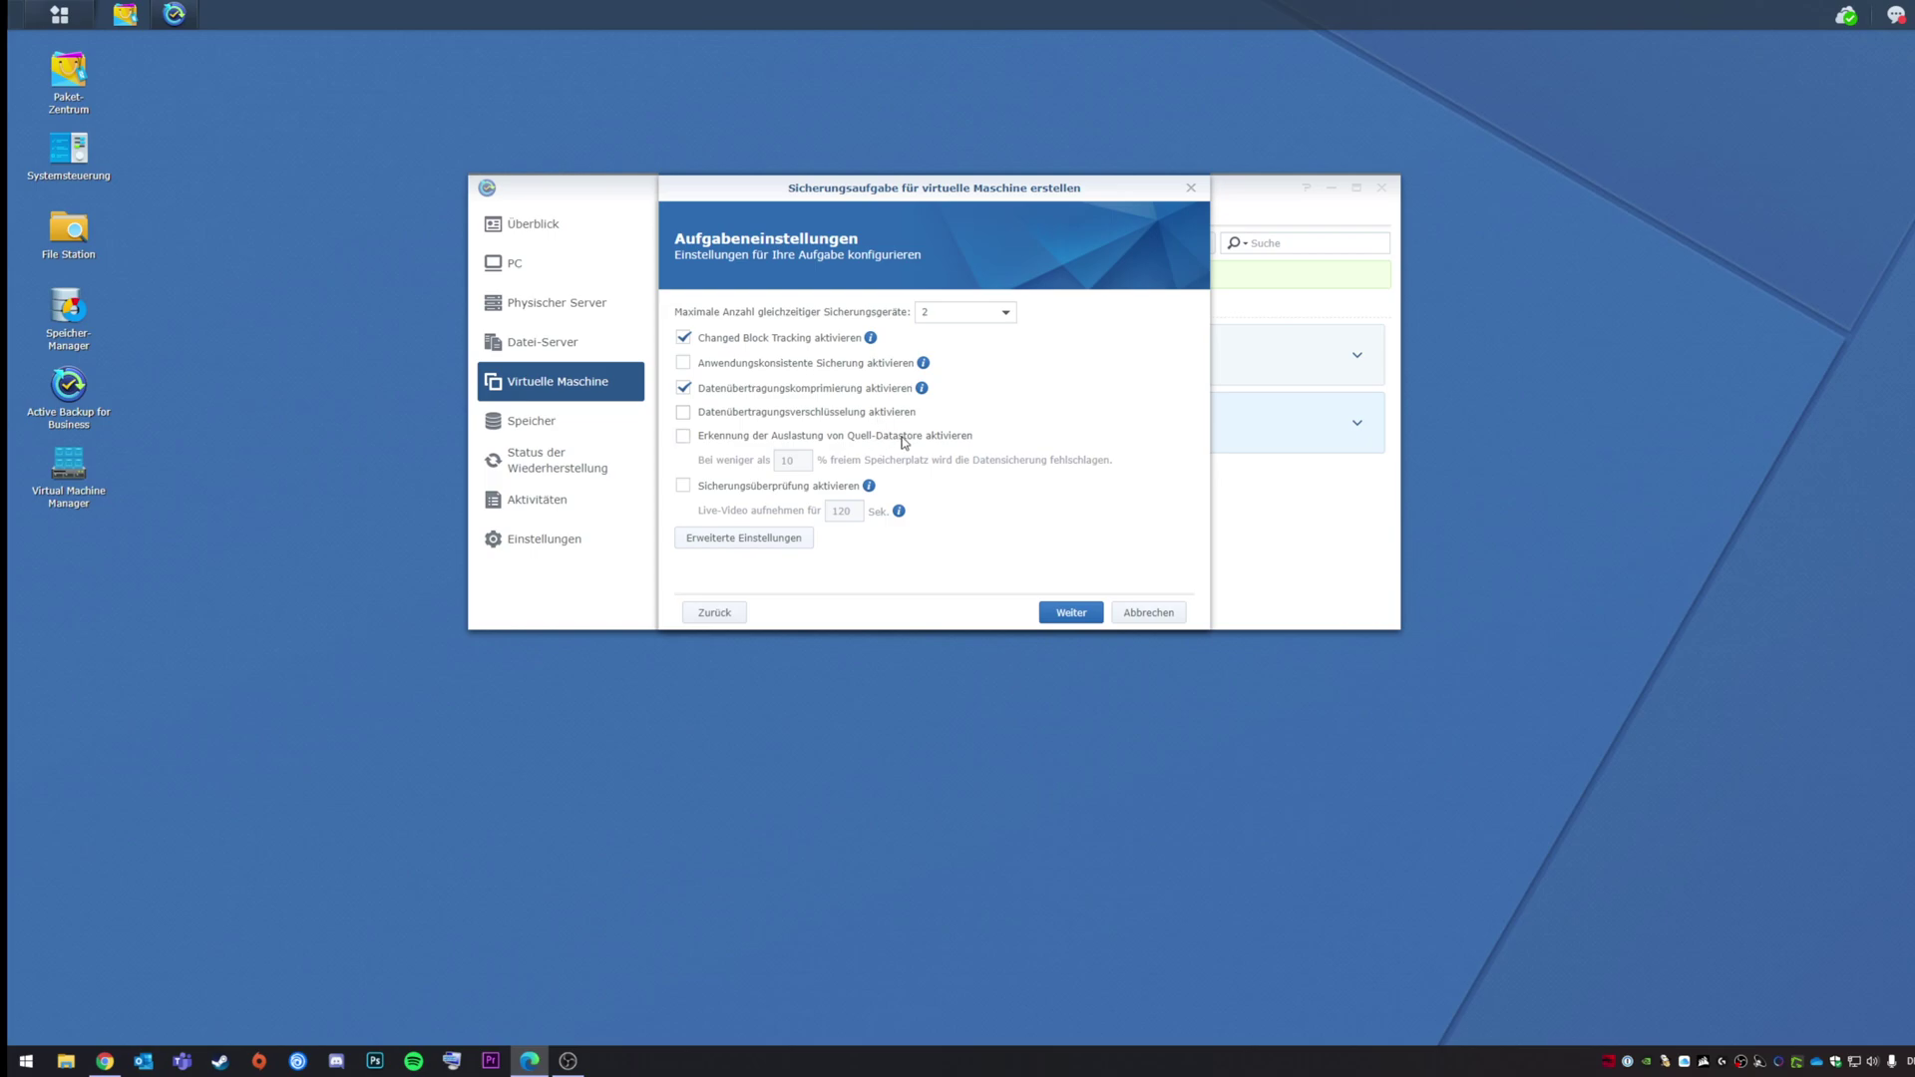
click(894, 444)
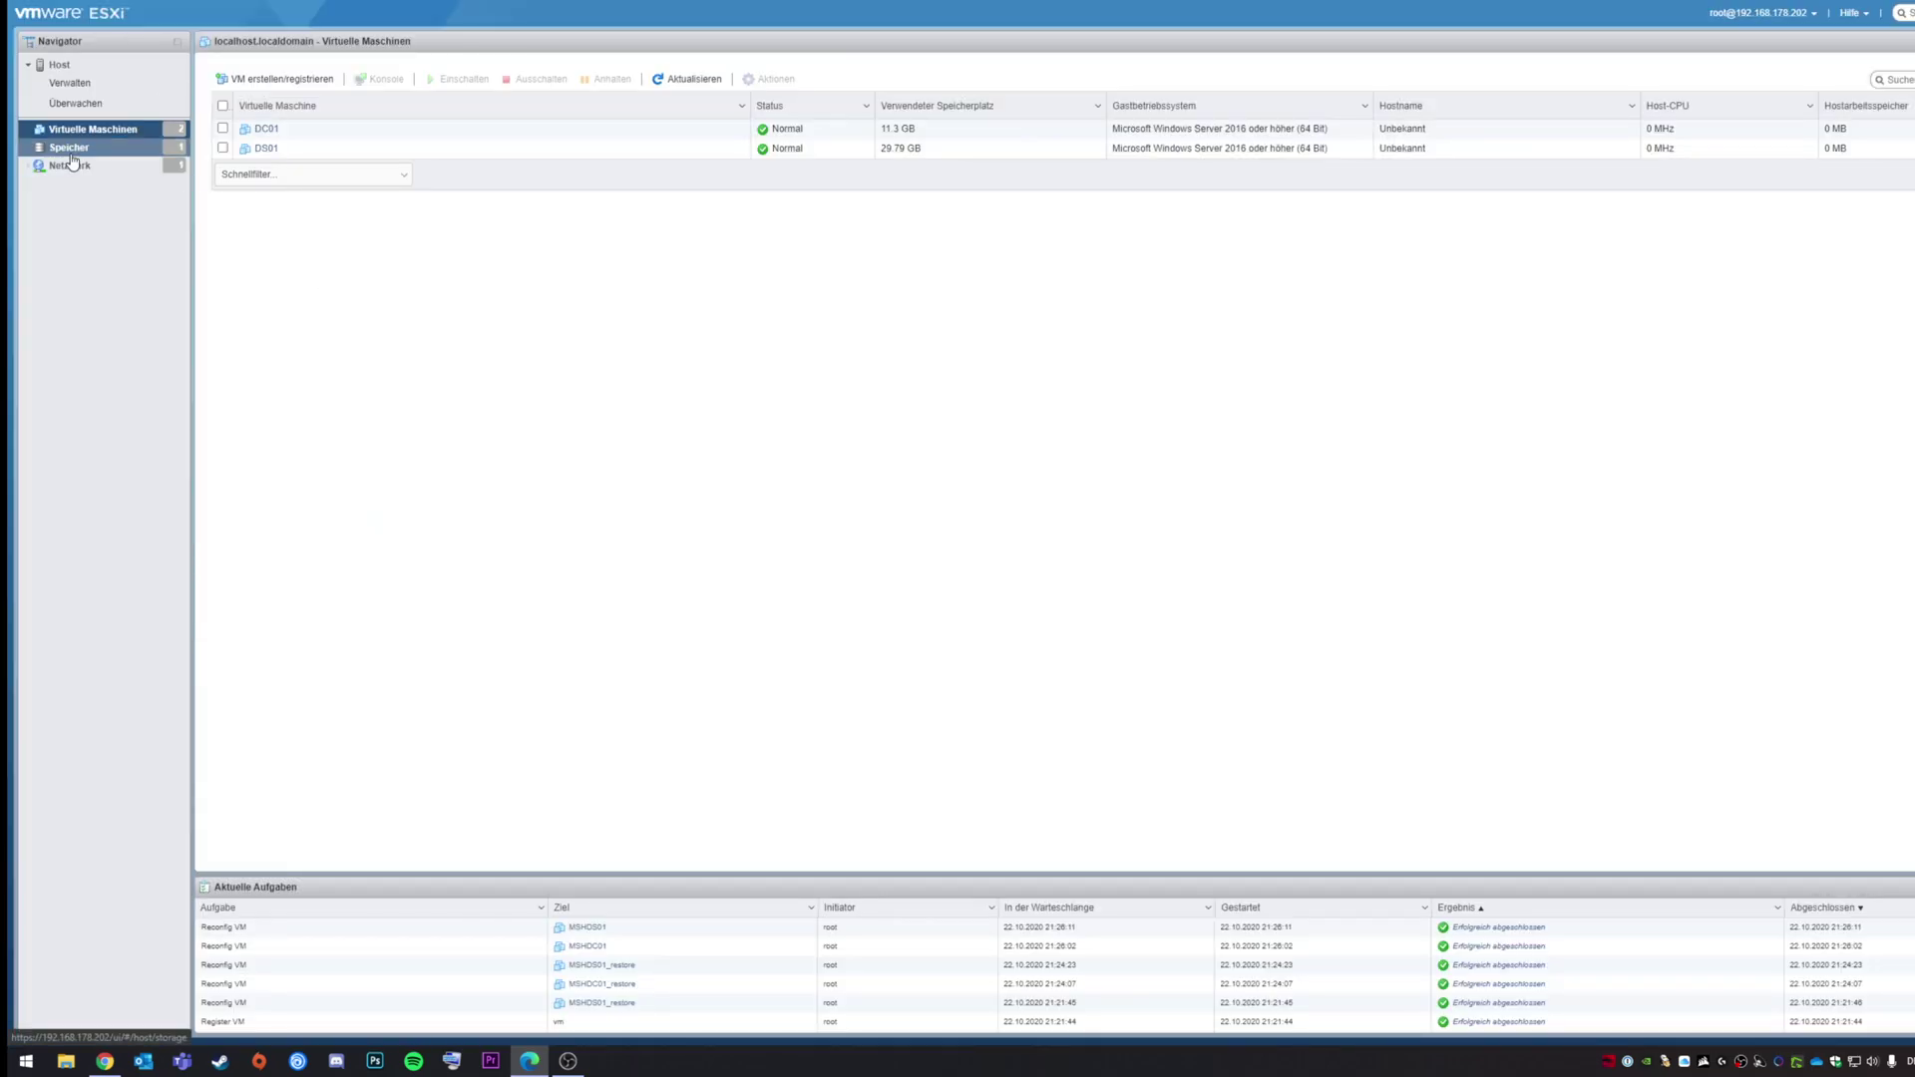
click(71, 153)
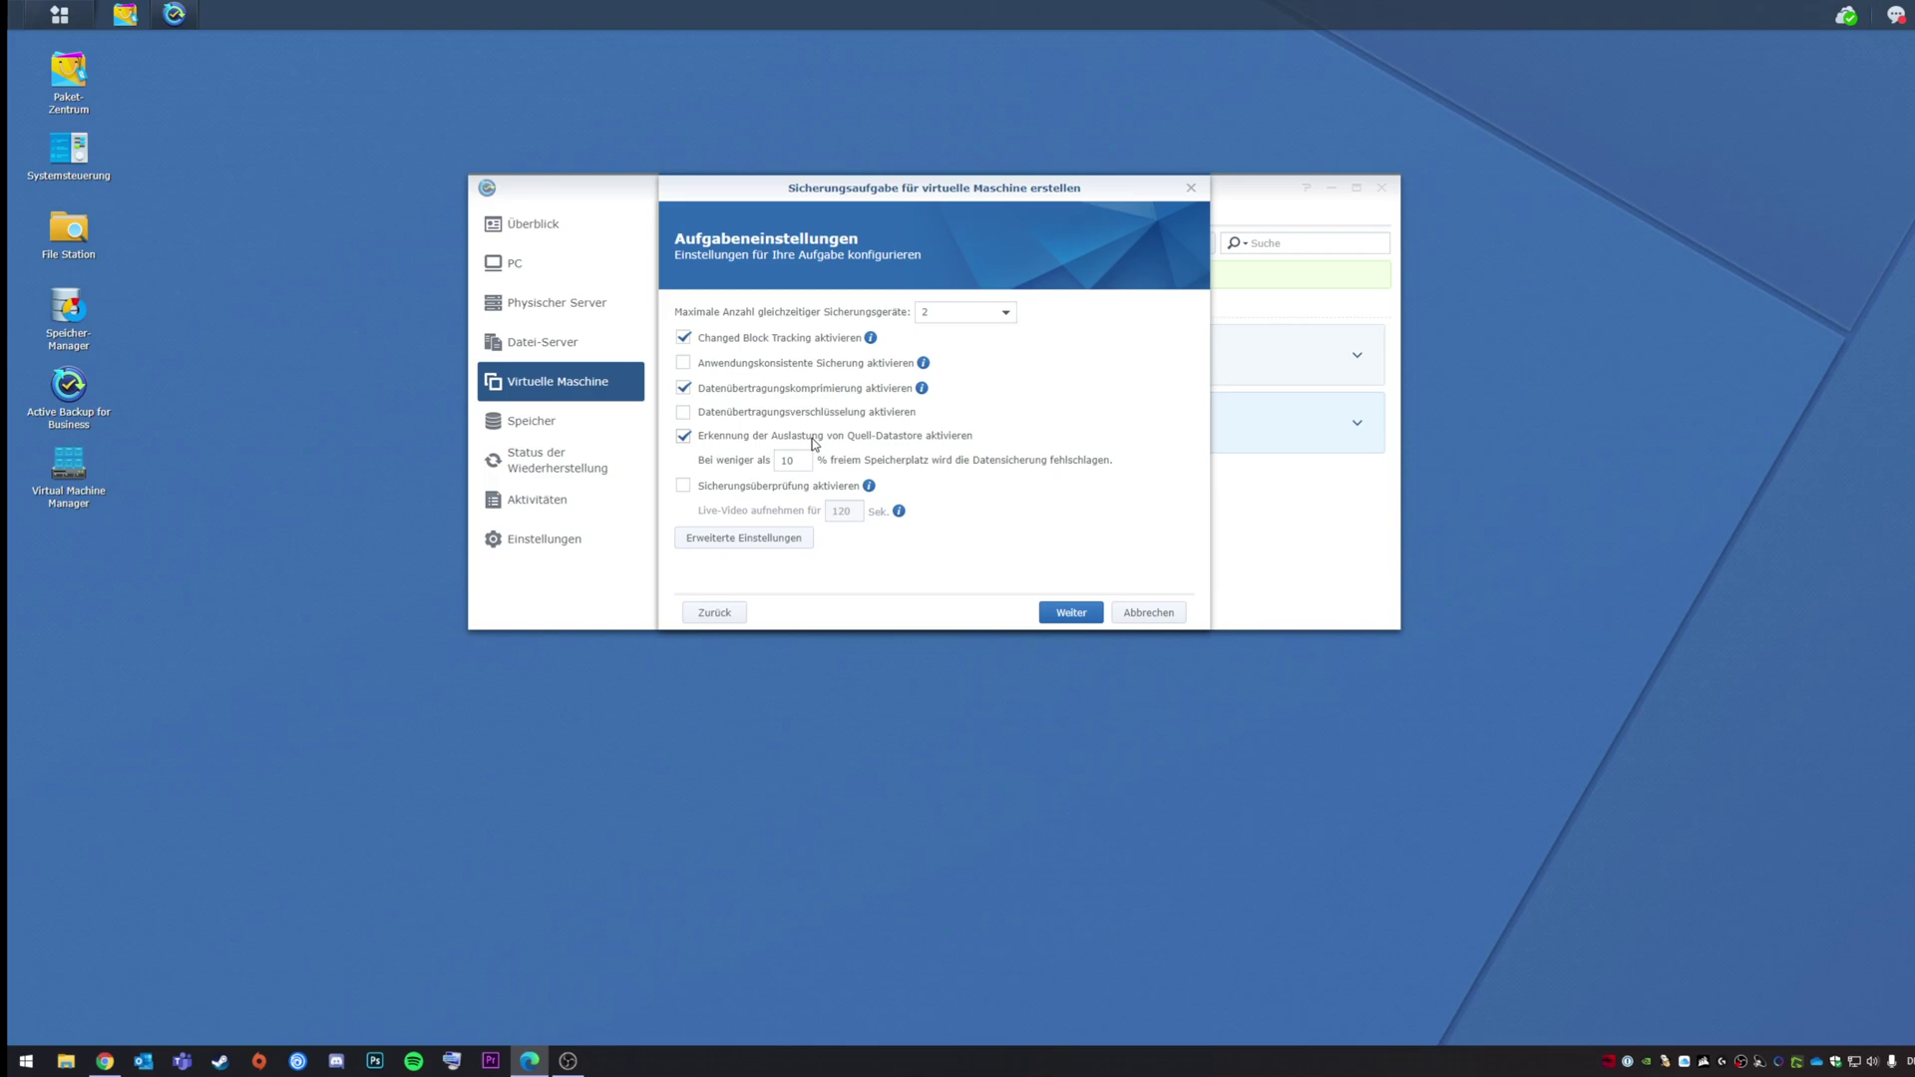
Step: Leave datastore usage detection and Sicherungsüberprüfung aktivieren both unticked, then go on to scheduling
click(813, 439)
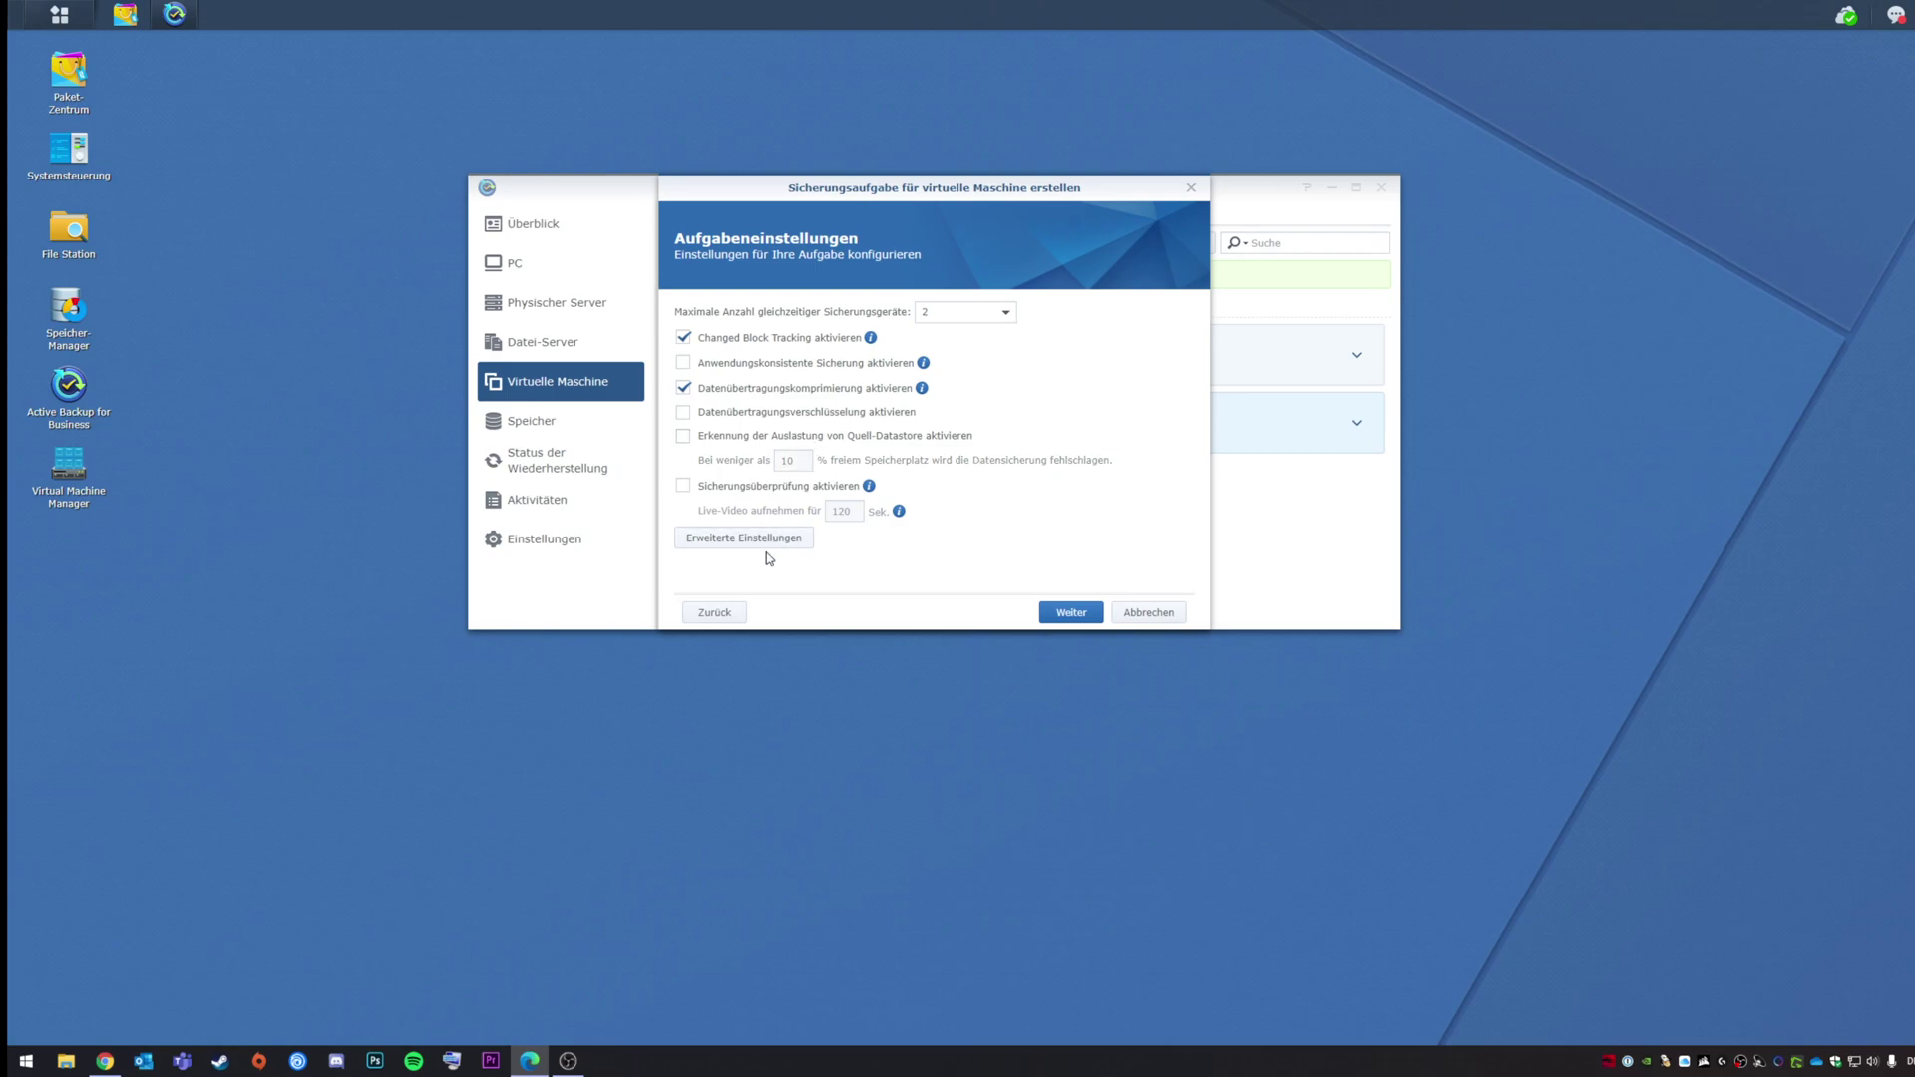
click(776, 489)
click(777, 489)
click(1069, 613)
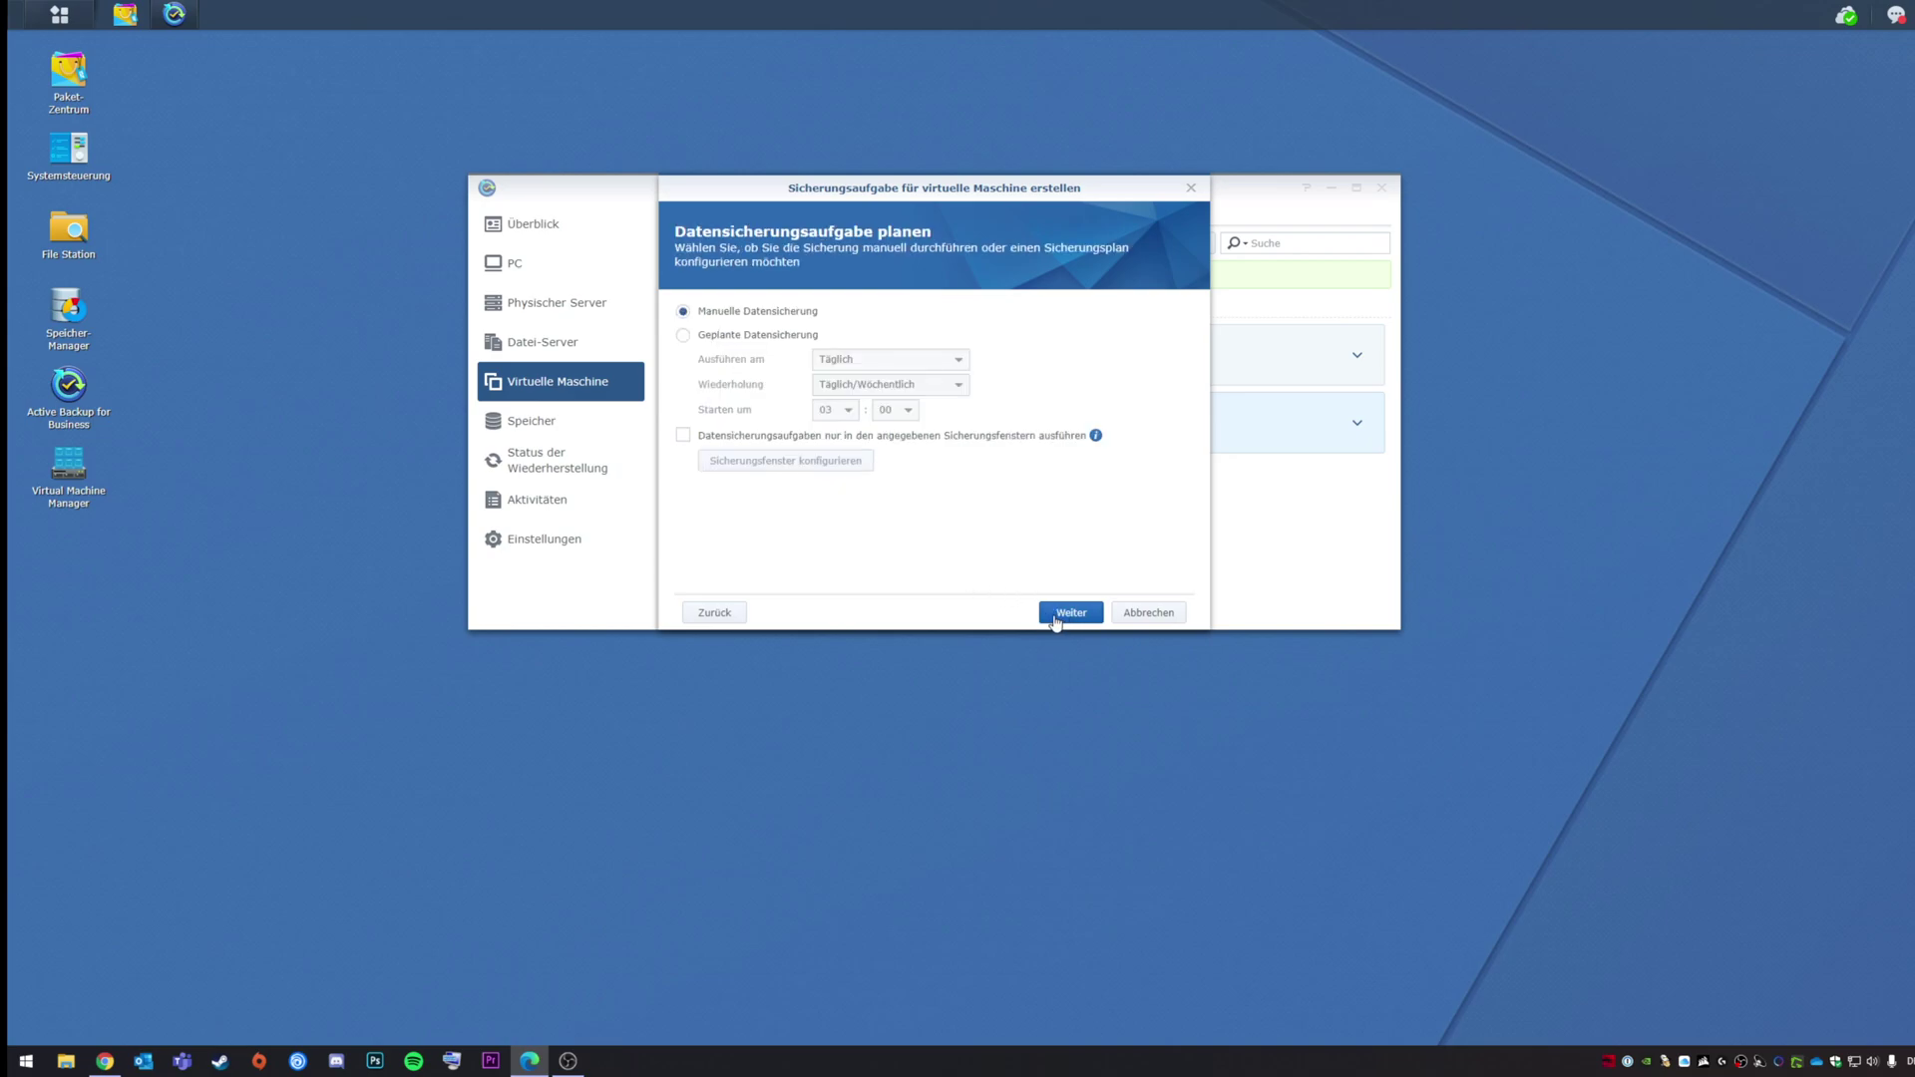
Step: Switch to Geplante Datensicherung on Wochentage, repeating Täglich/Wöchentlich, starting at 03:00
click(750, 339)
click(848, 360)
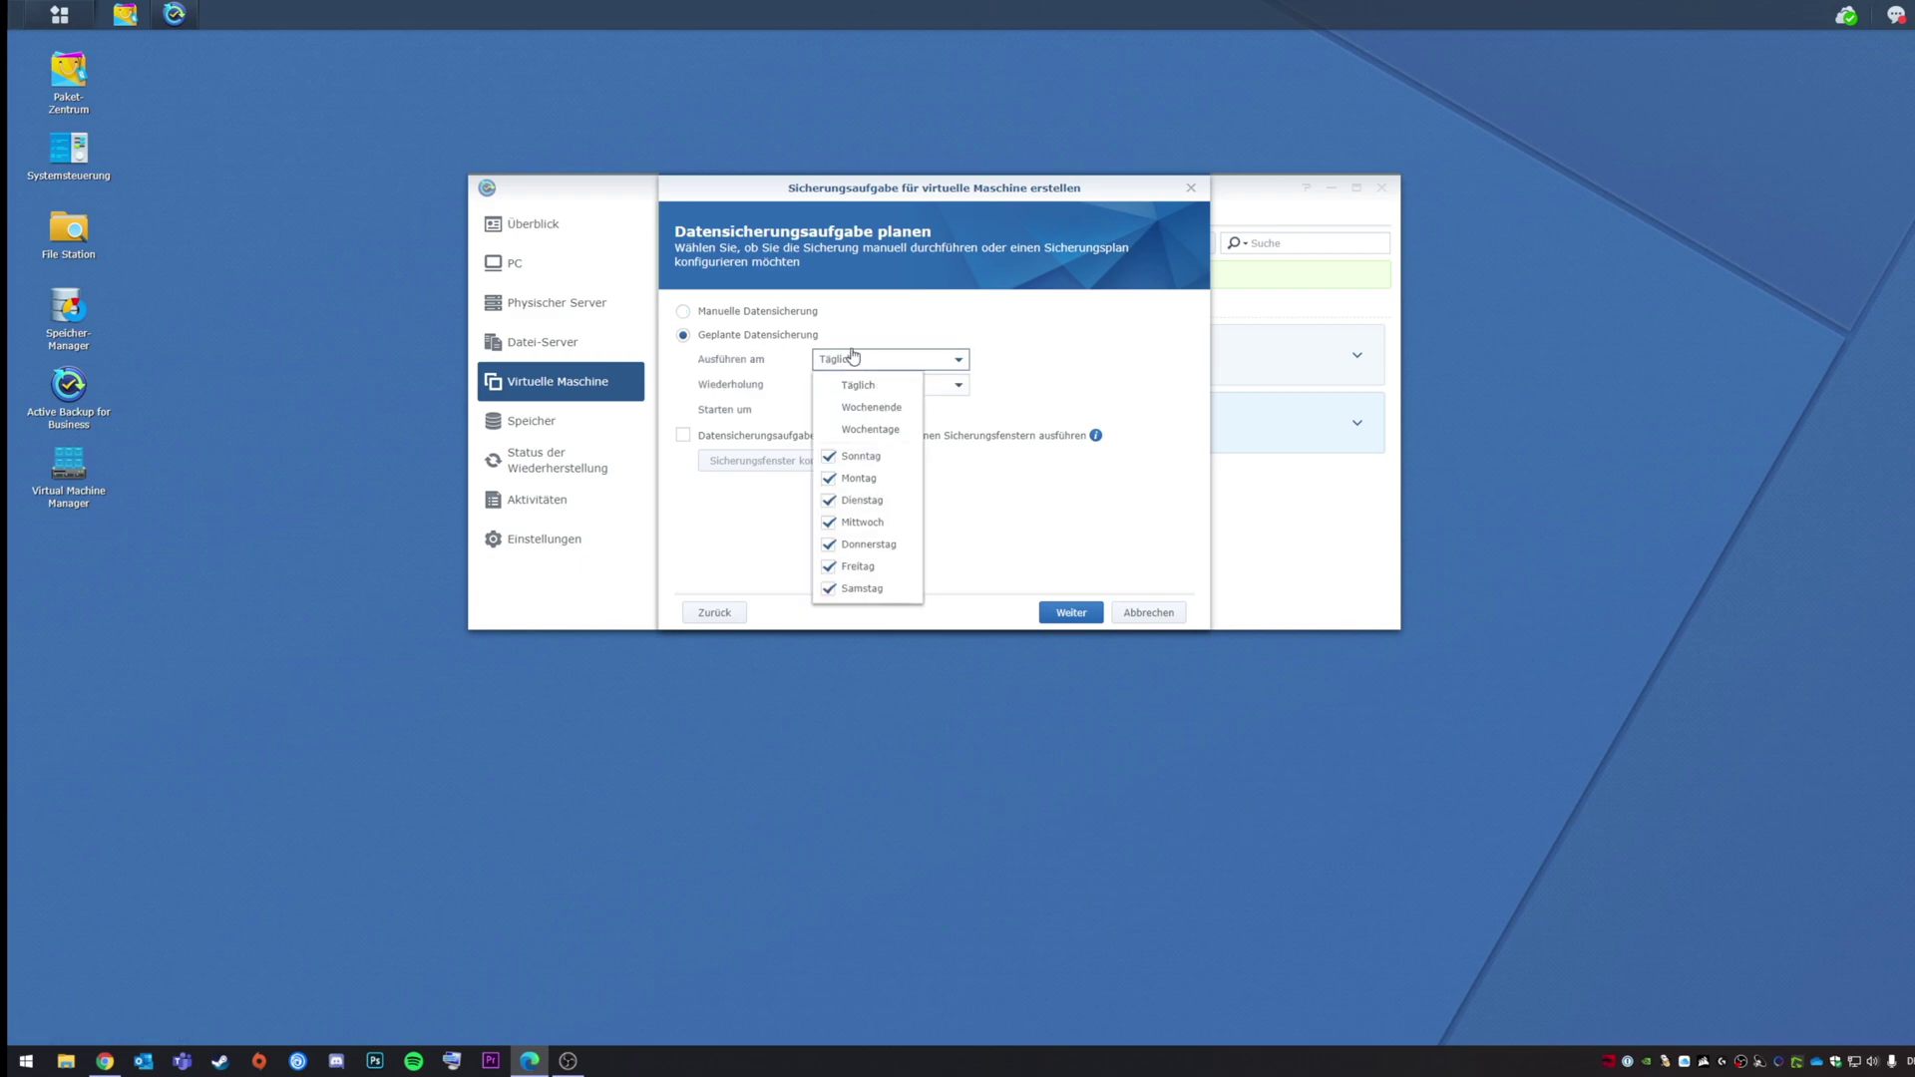
click(873, 408)
click(870, 429)
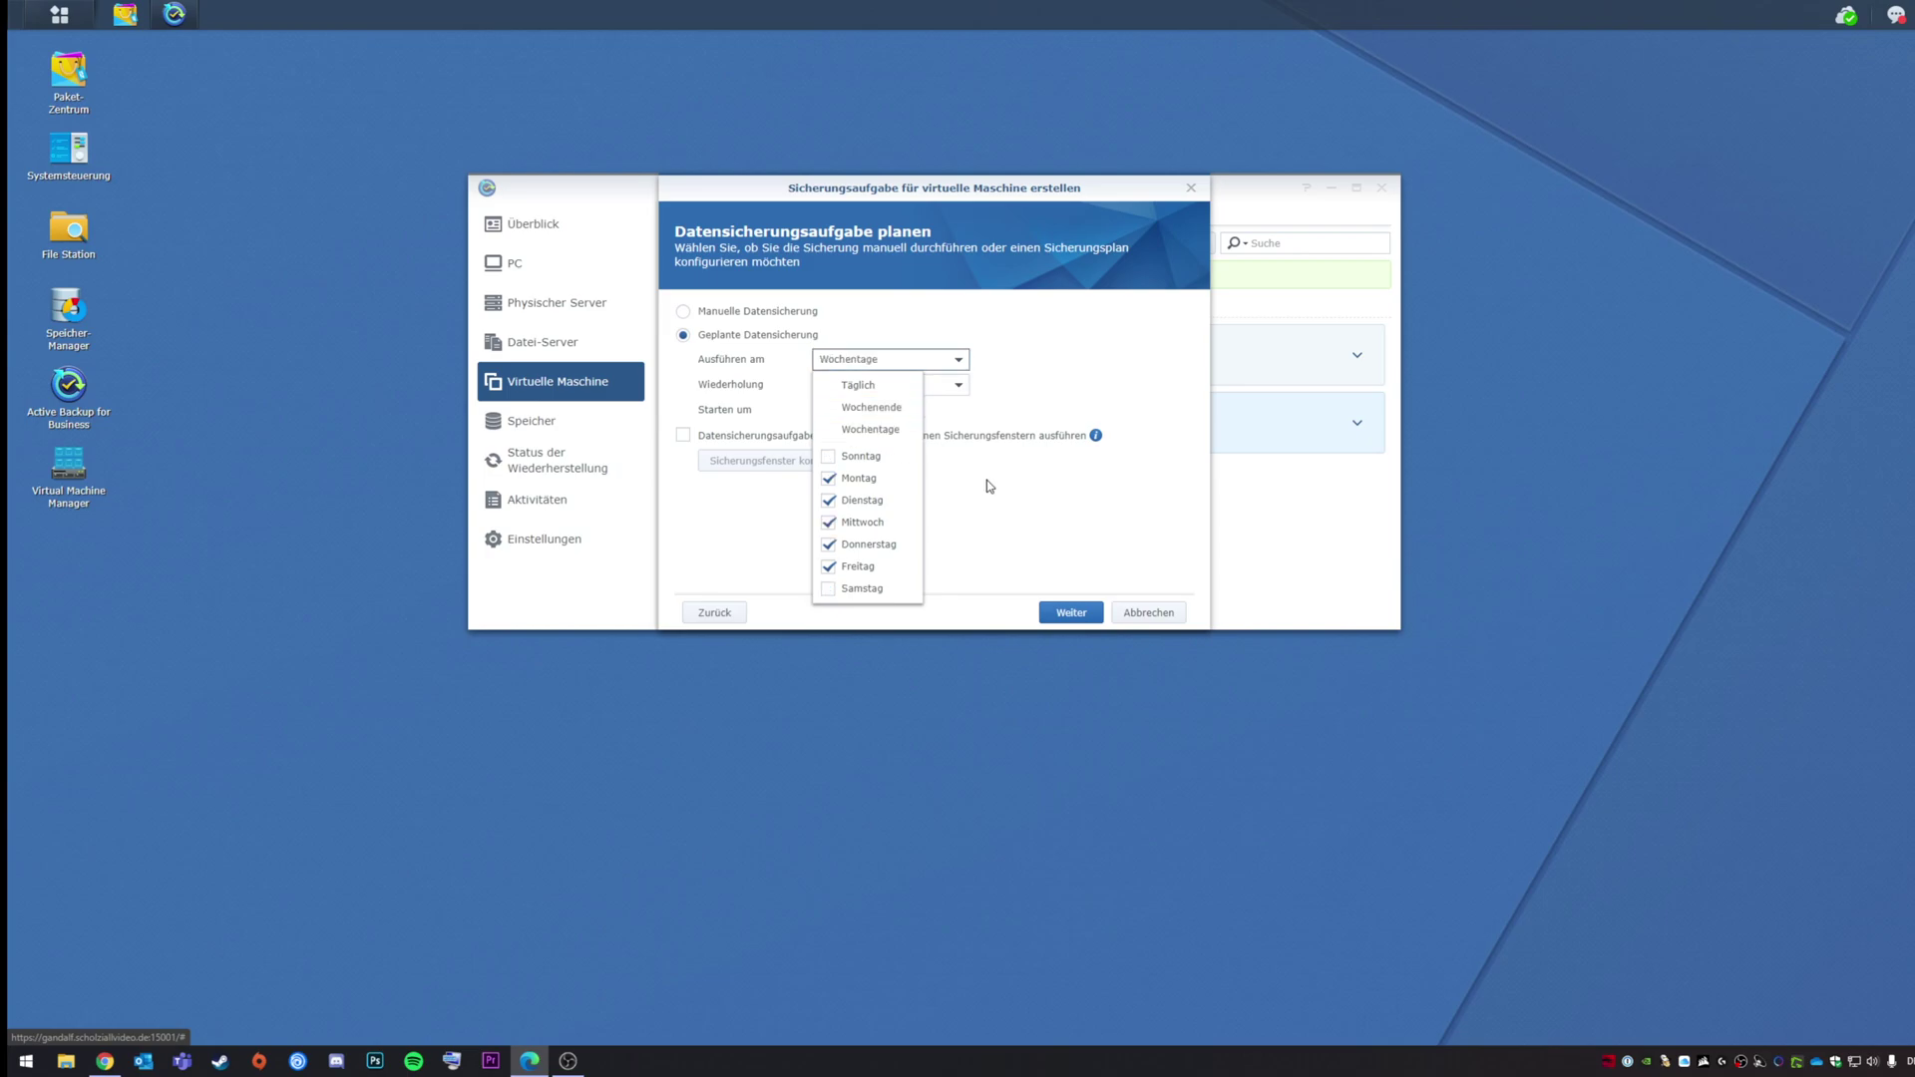
click(1030, 376)
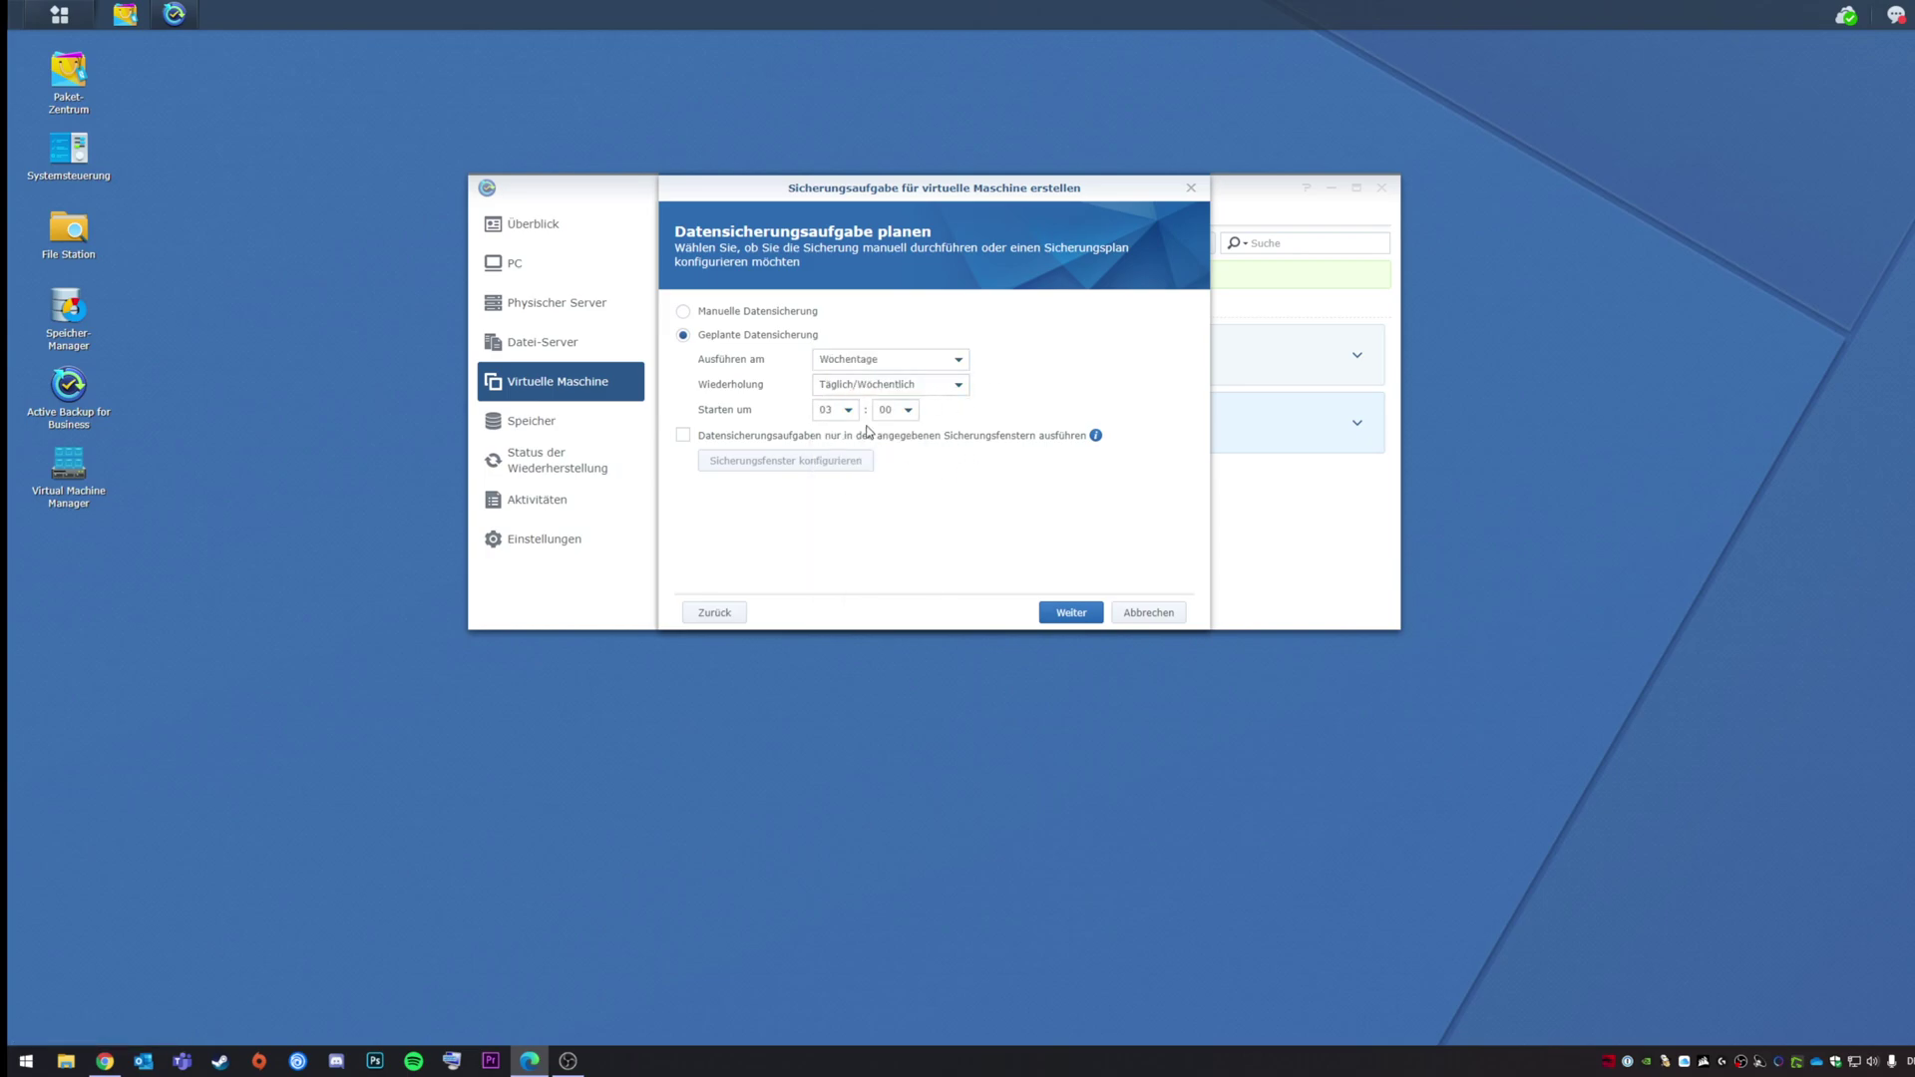
click(886, 399)
click(882, 419)
click(845, 416)
click(845, 417)
Step: Tick 'nur in den angegebenen Sicherungsfenstern ausführen' and confirm the window grid allows every hour
click(883, 439)
click(827, 462)
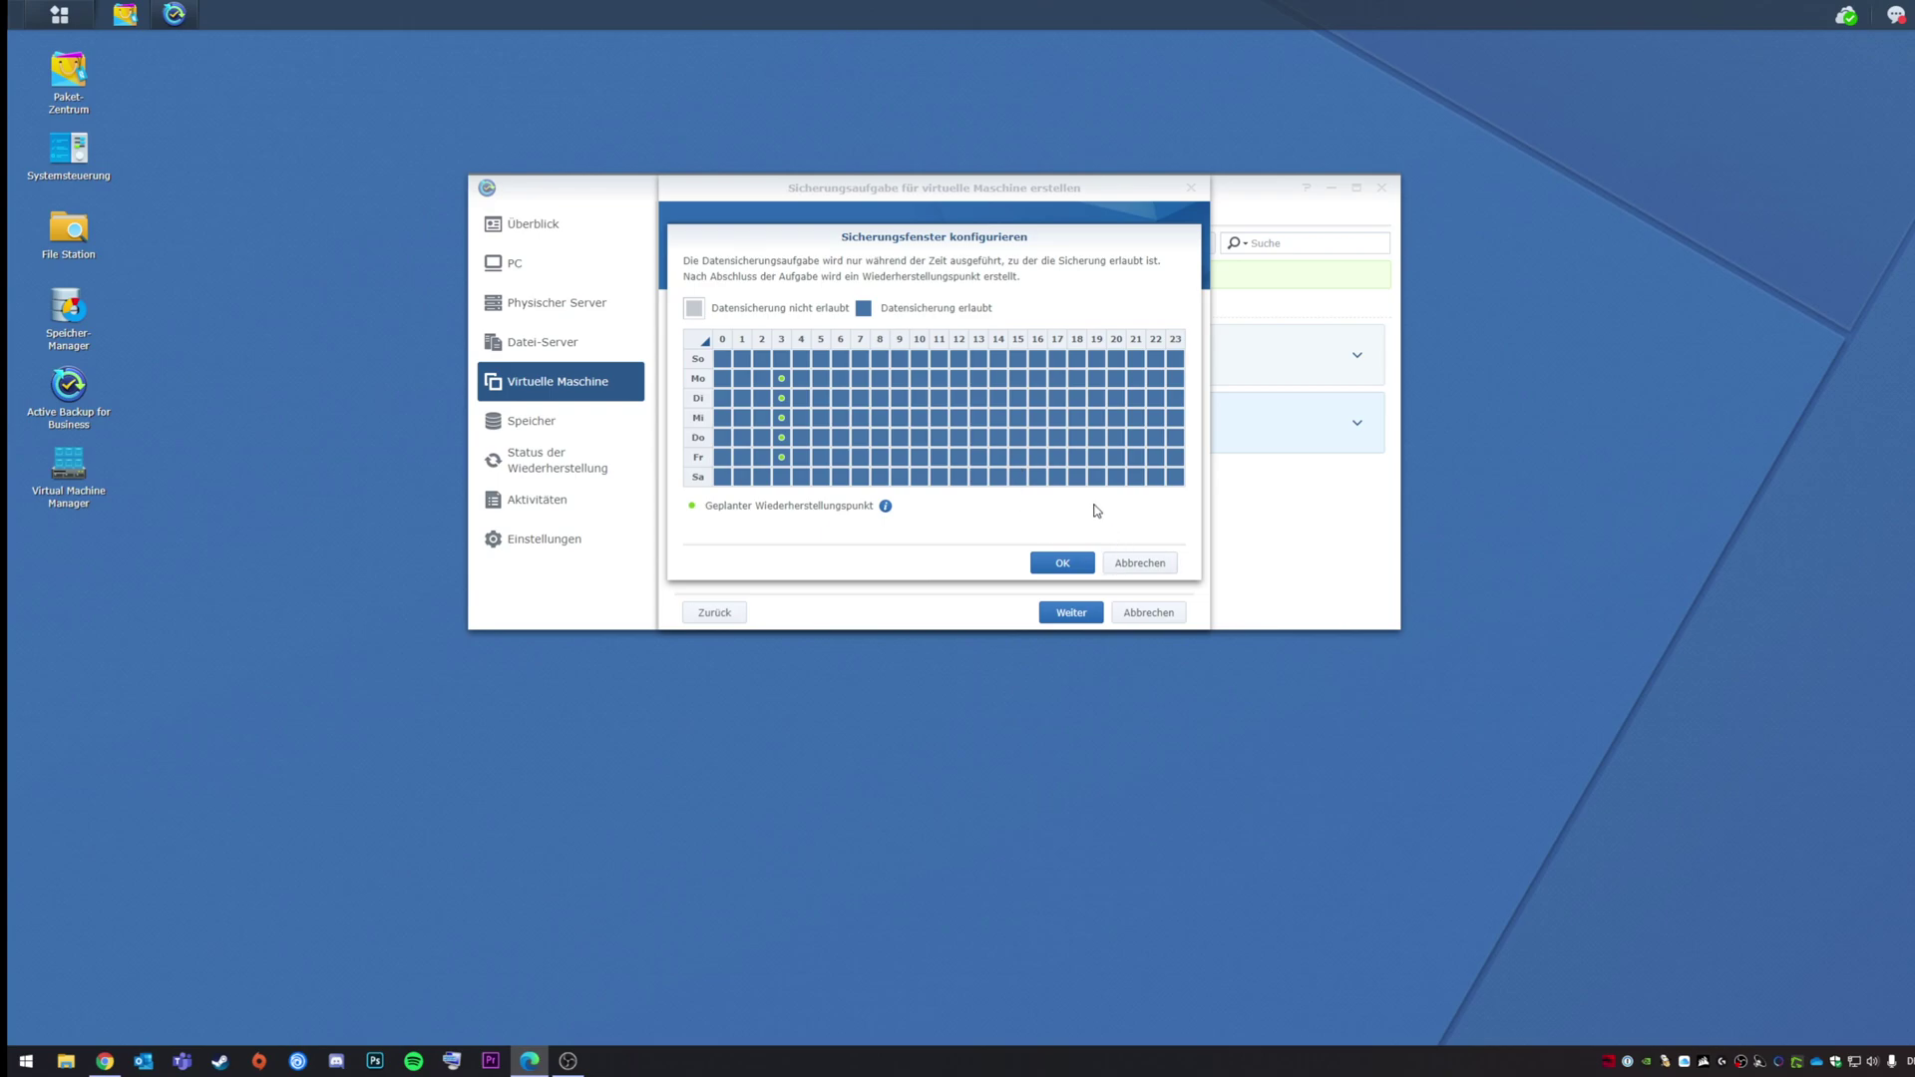
click(1136, 569)
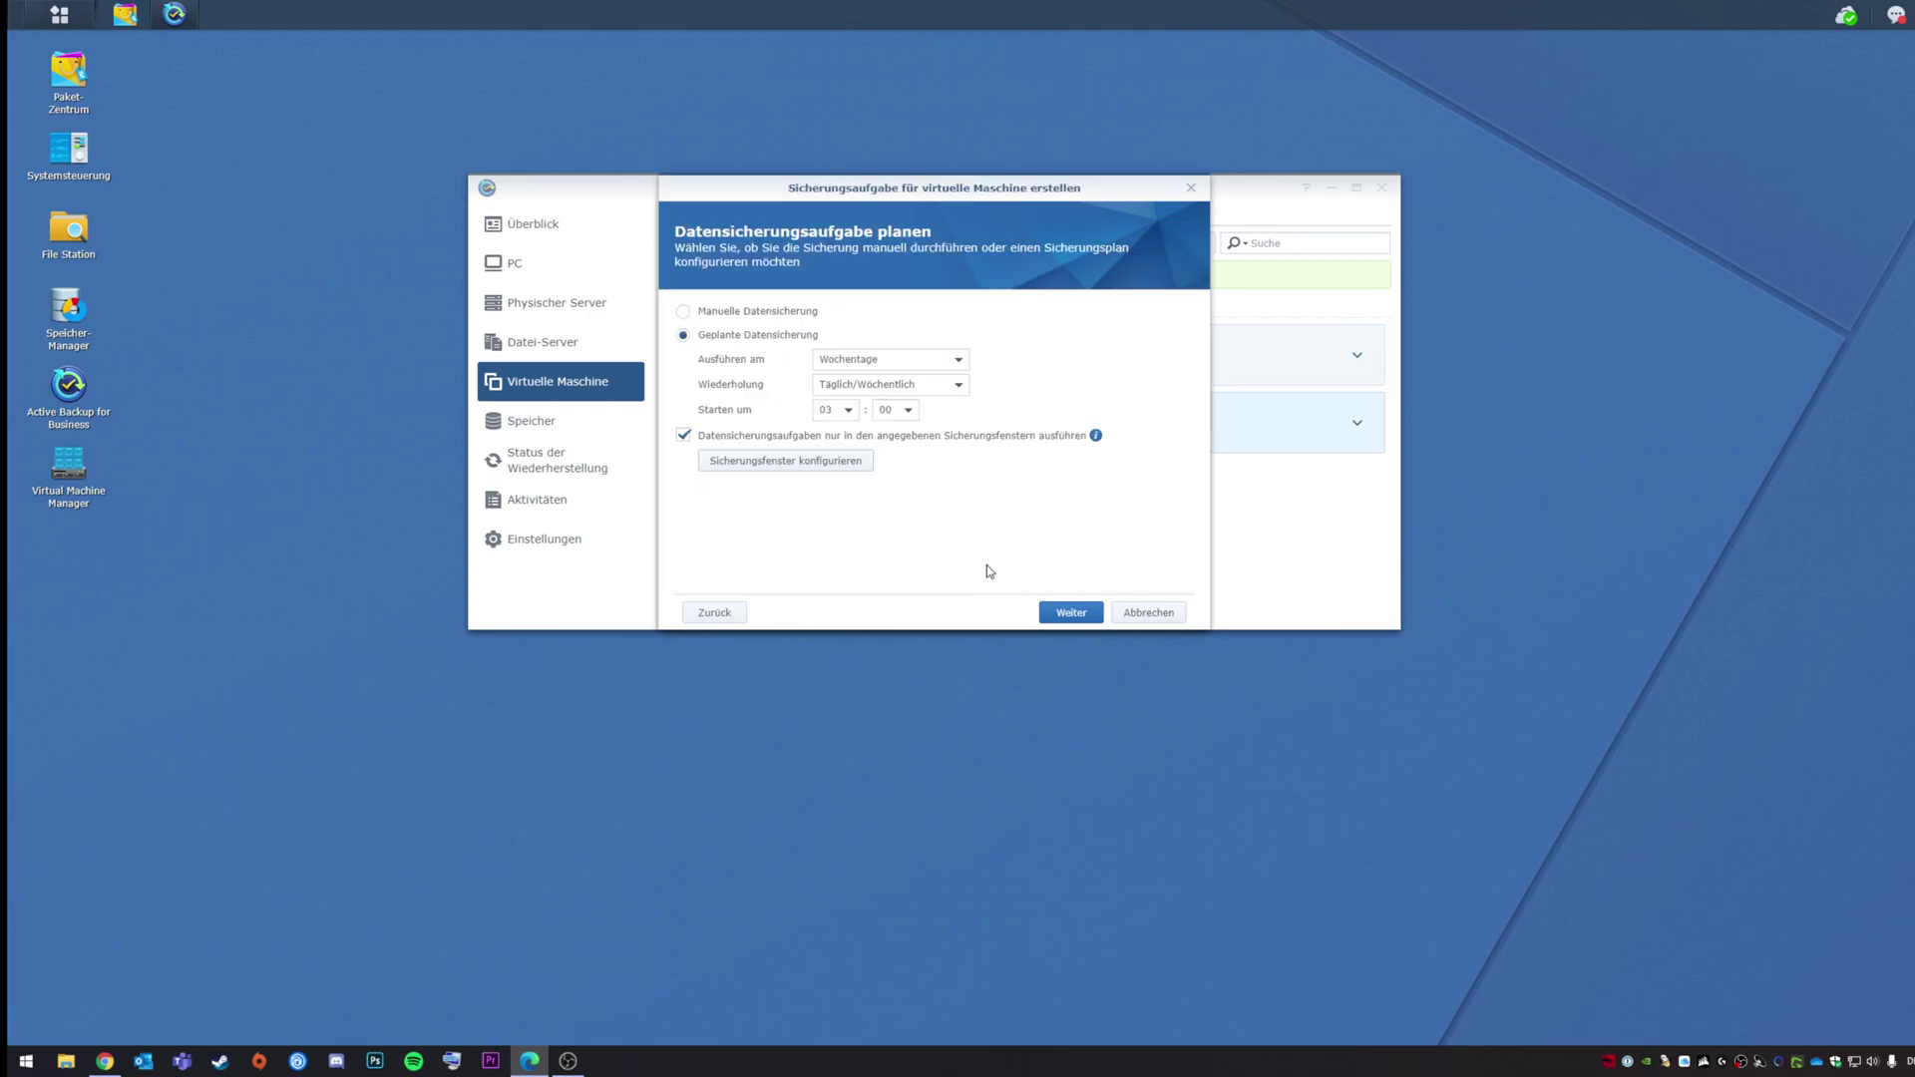
Step: Choose Die folgenden Methoden anwenden: keep 3 versions, 1 day, 7 days, 4 weeks, 12 months, 3 years
click(1065, 610)
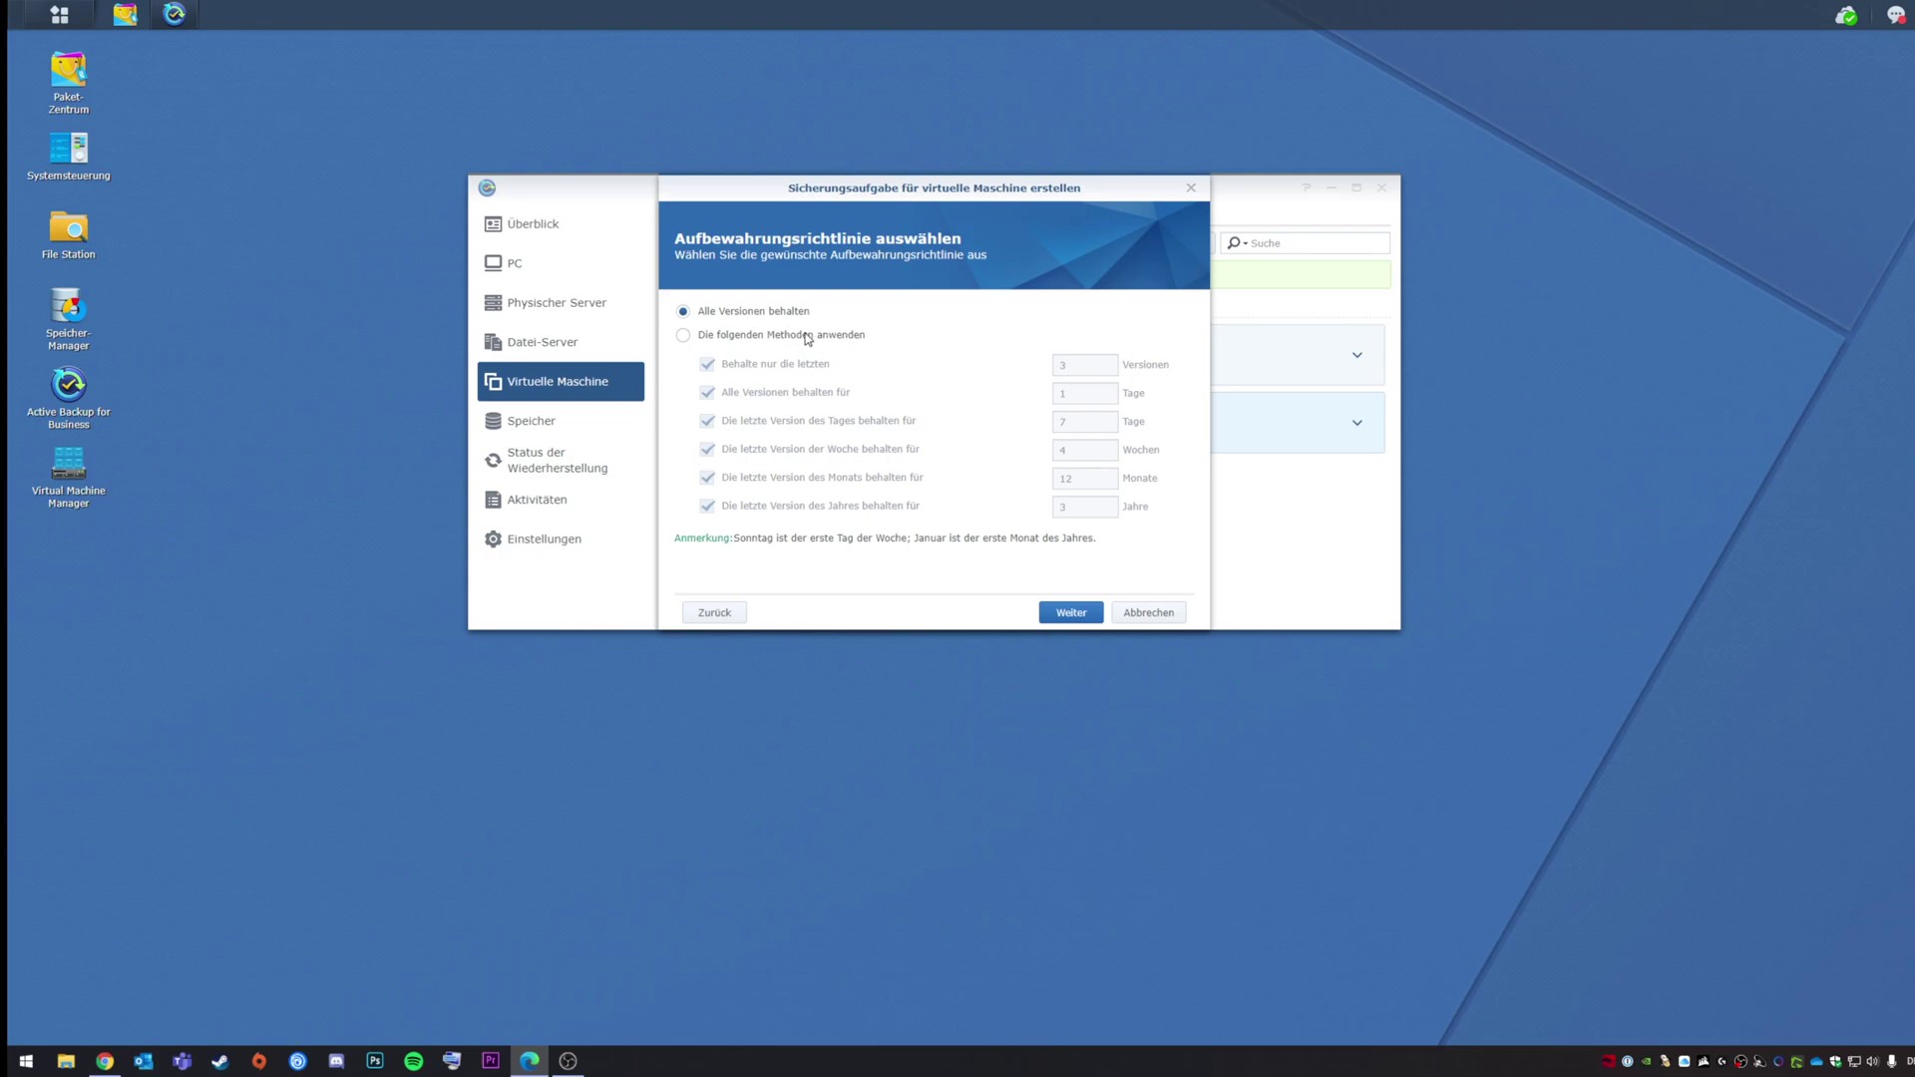
click(808, 340)
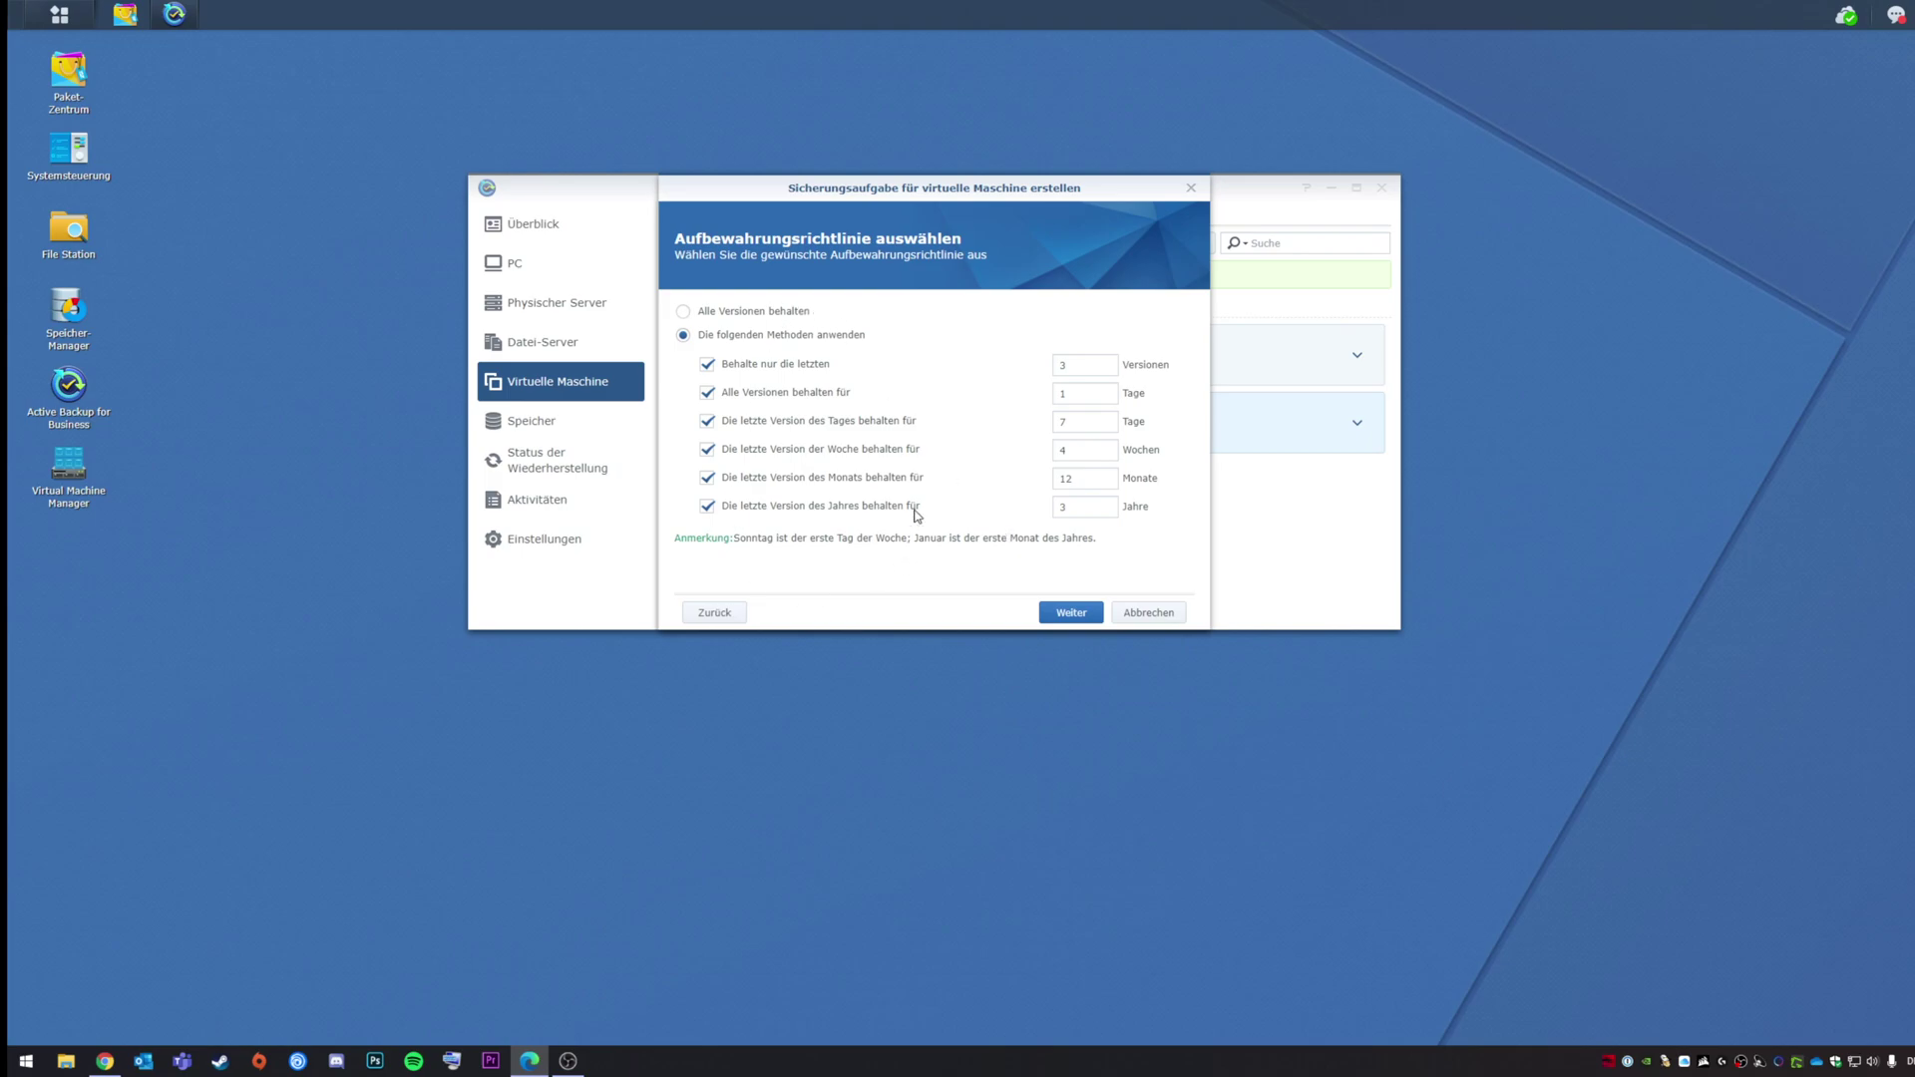
click(1065, 614)
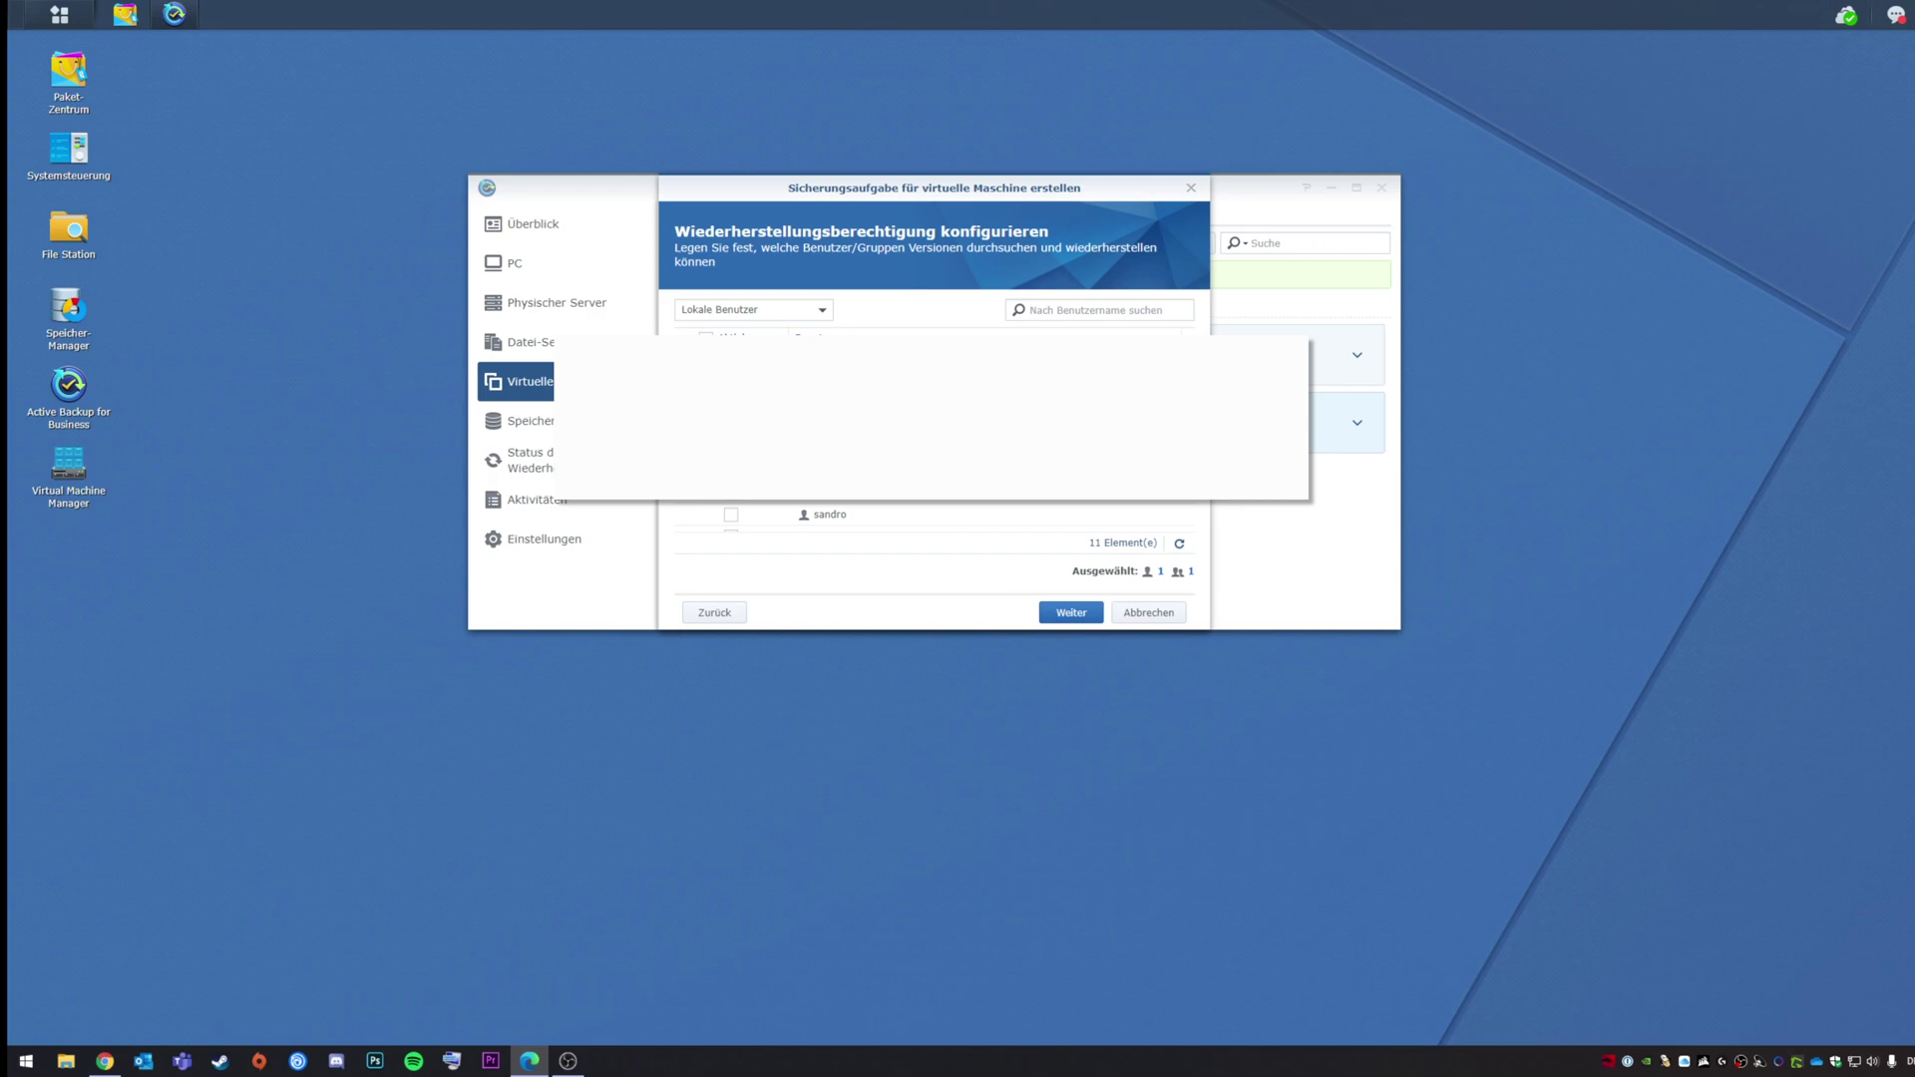
Step: Give a second user restore permission, review the summary, and apply the DC01 task
click(974, 513)
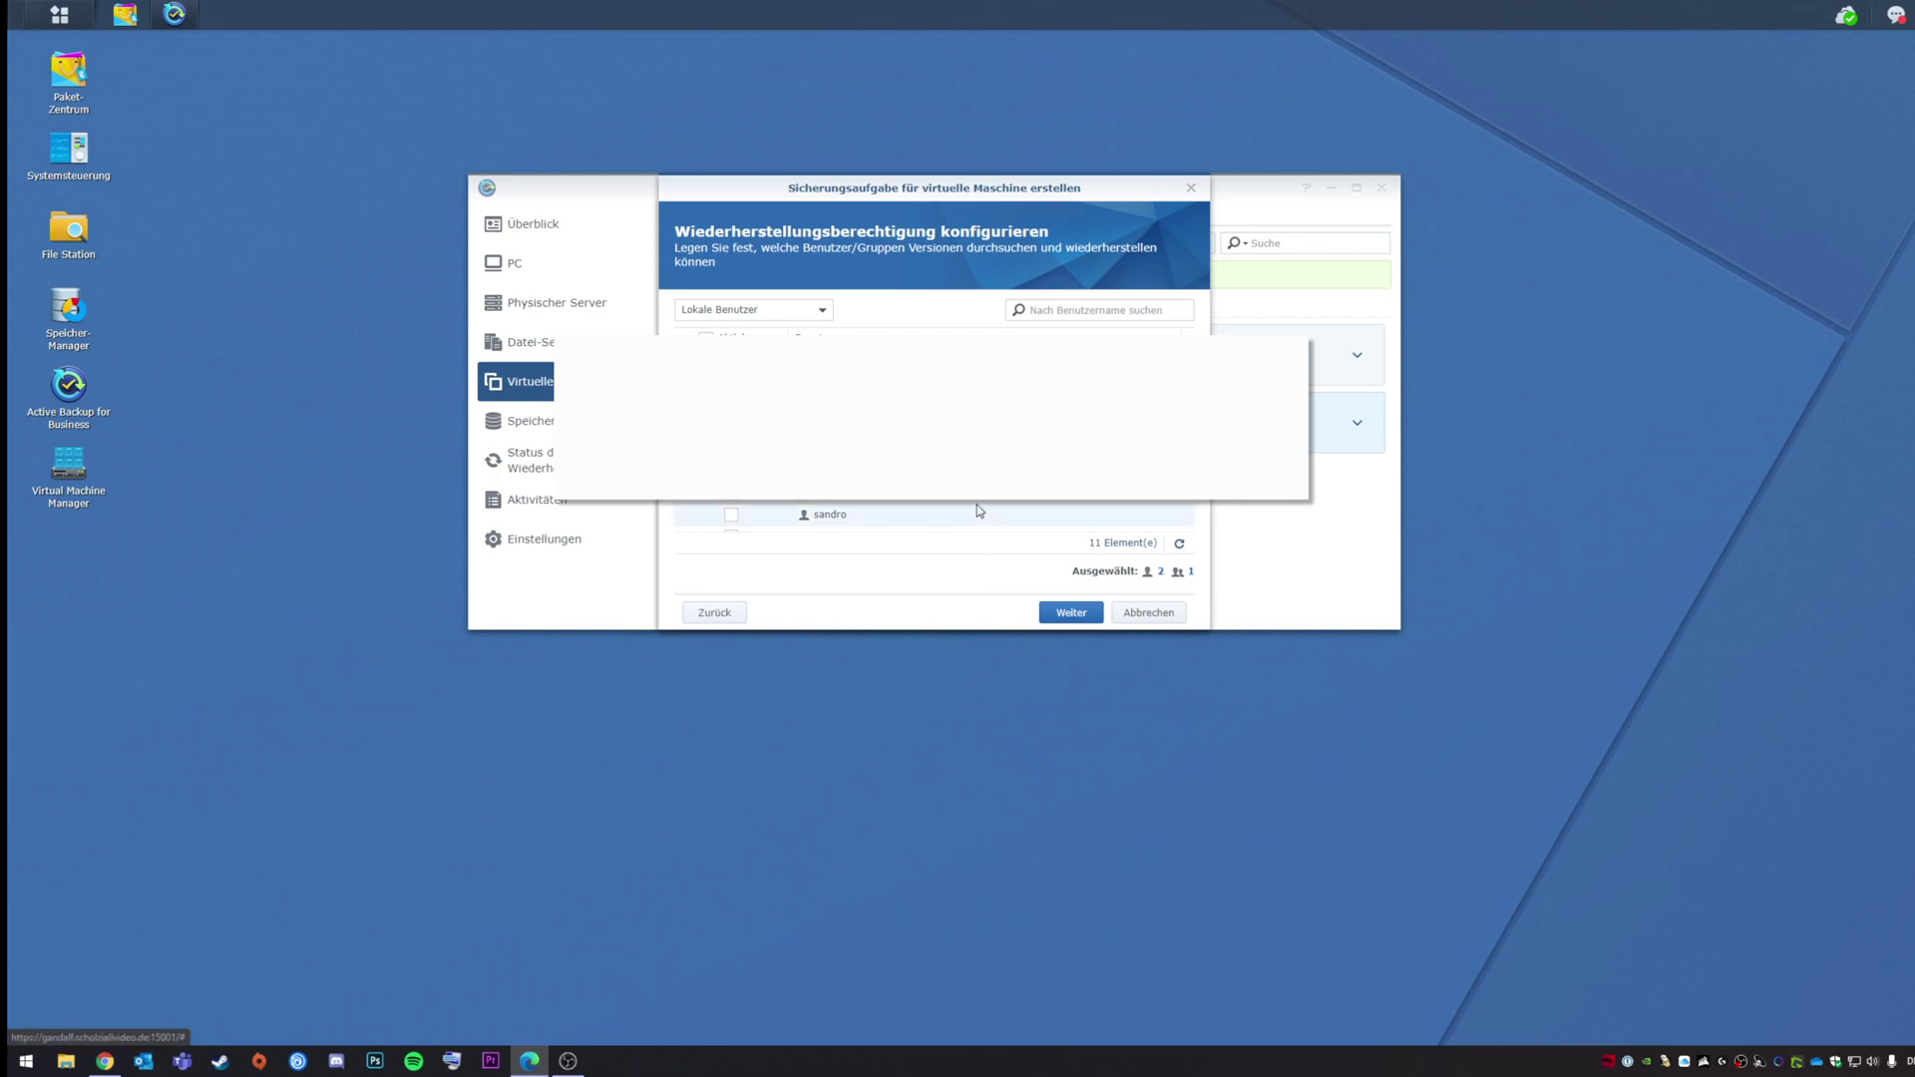
click(1082, 618)
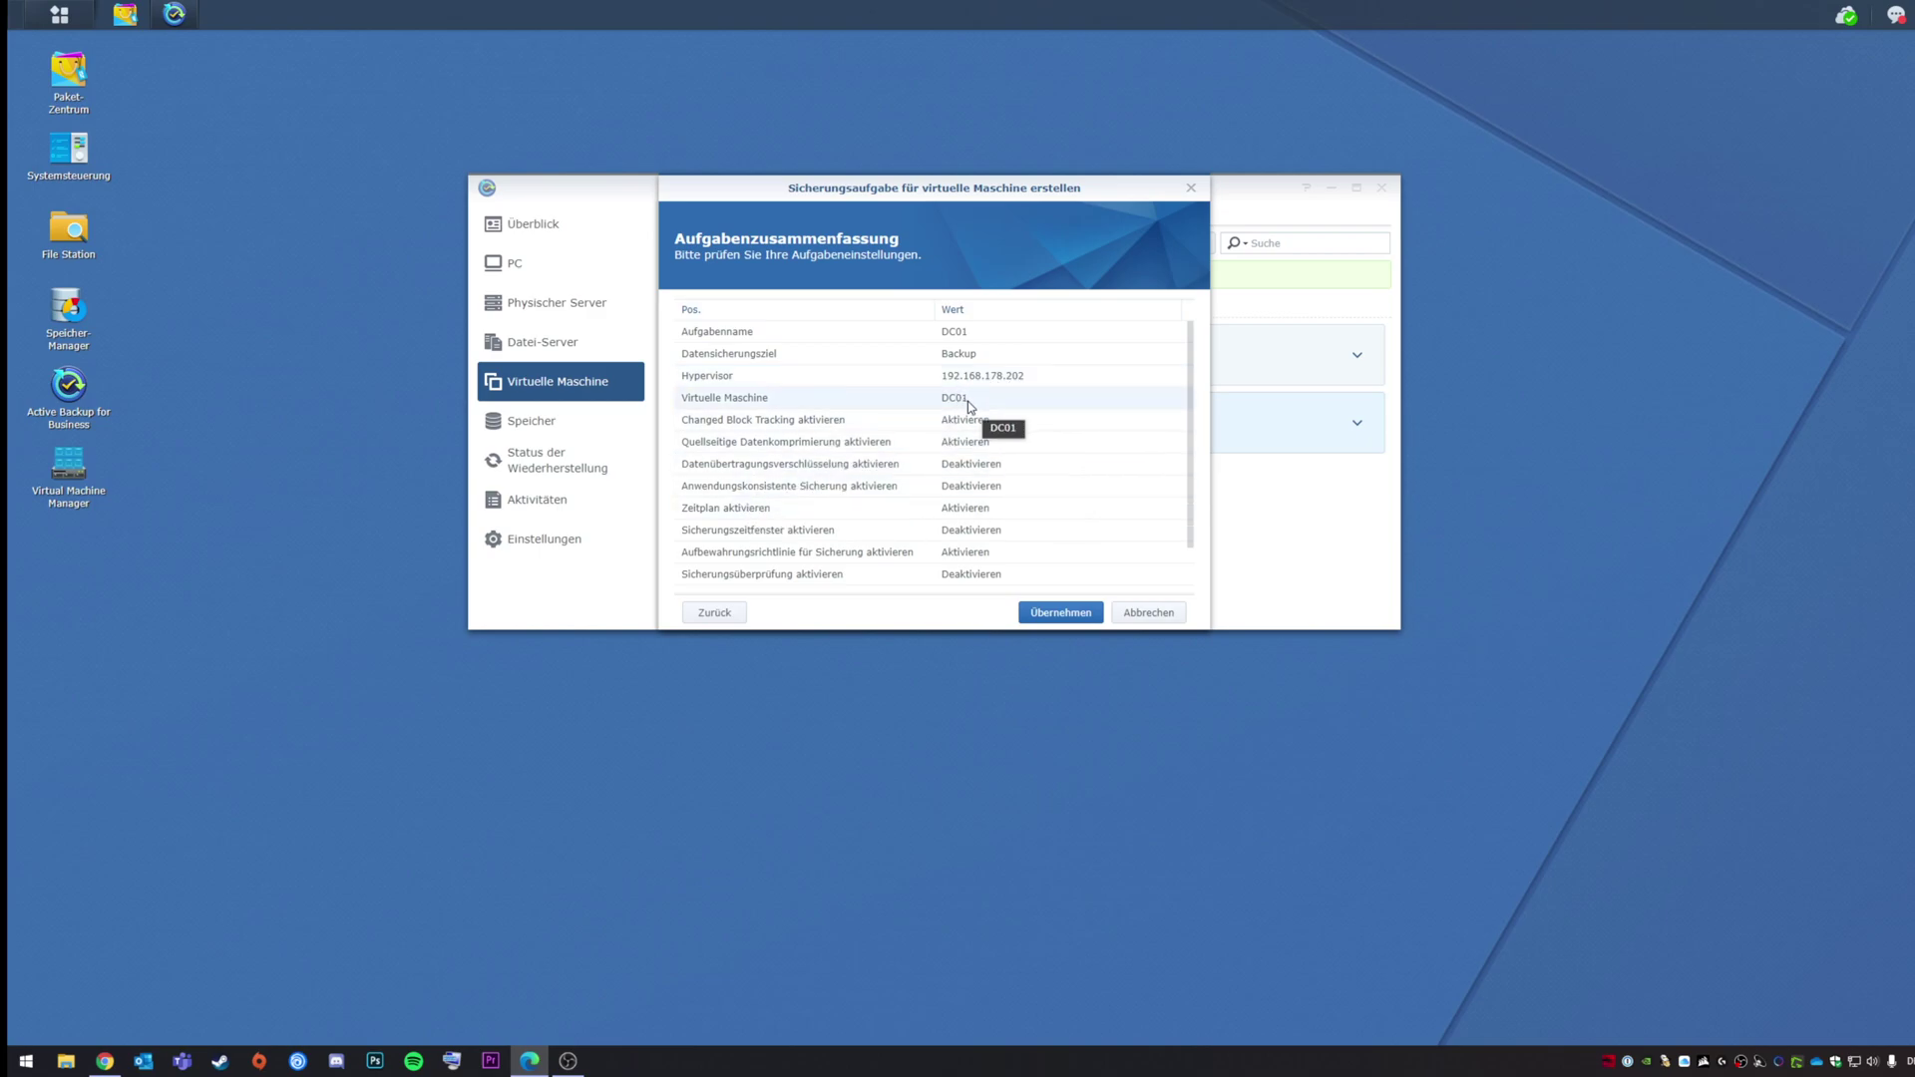
scroll(953, 439, down, 1)
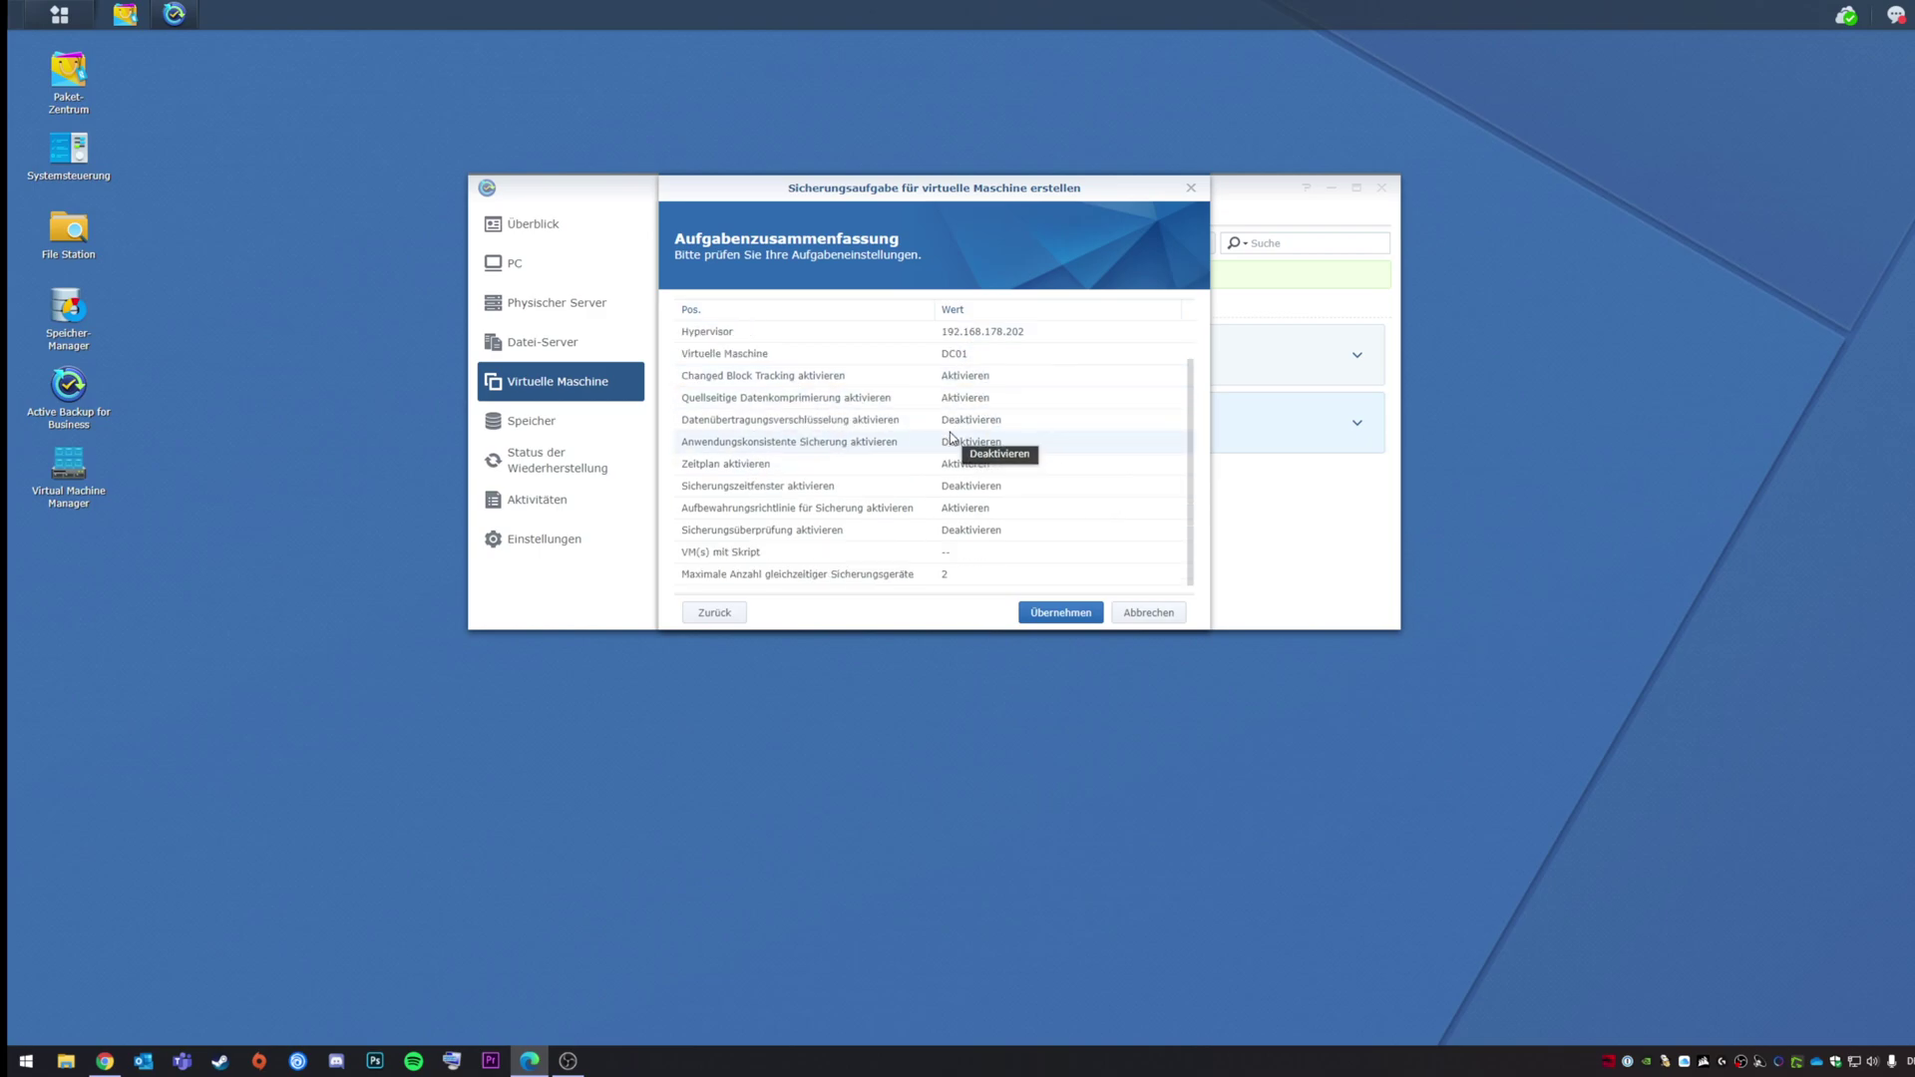
click(1056, 614)
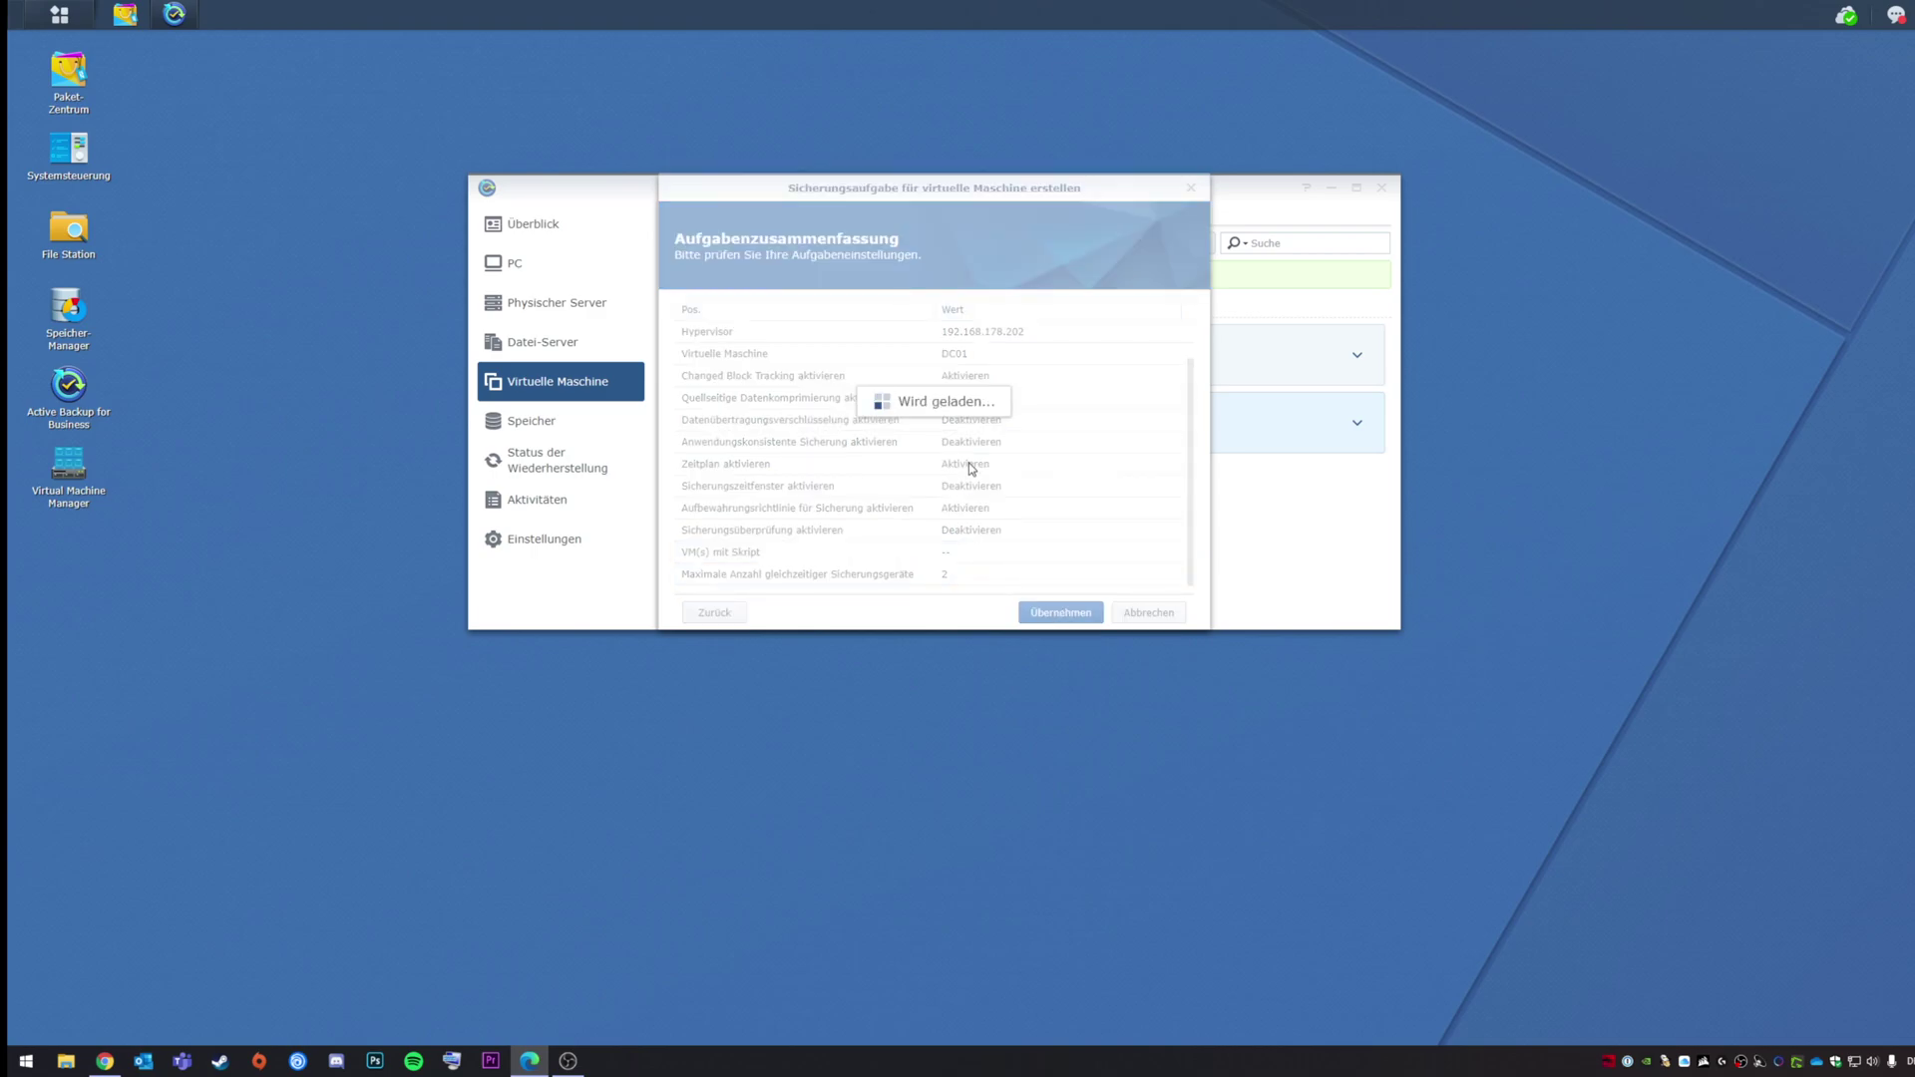
click(949, 432)
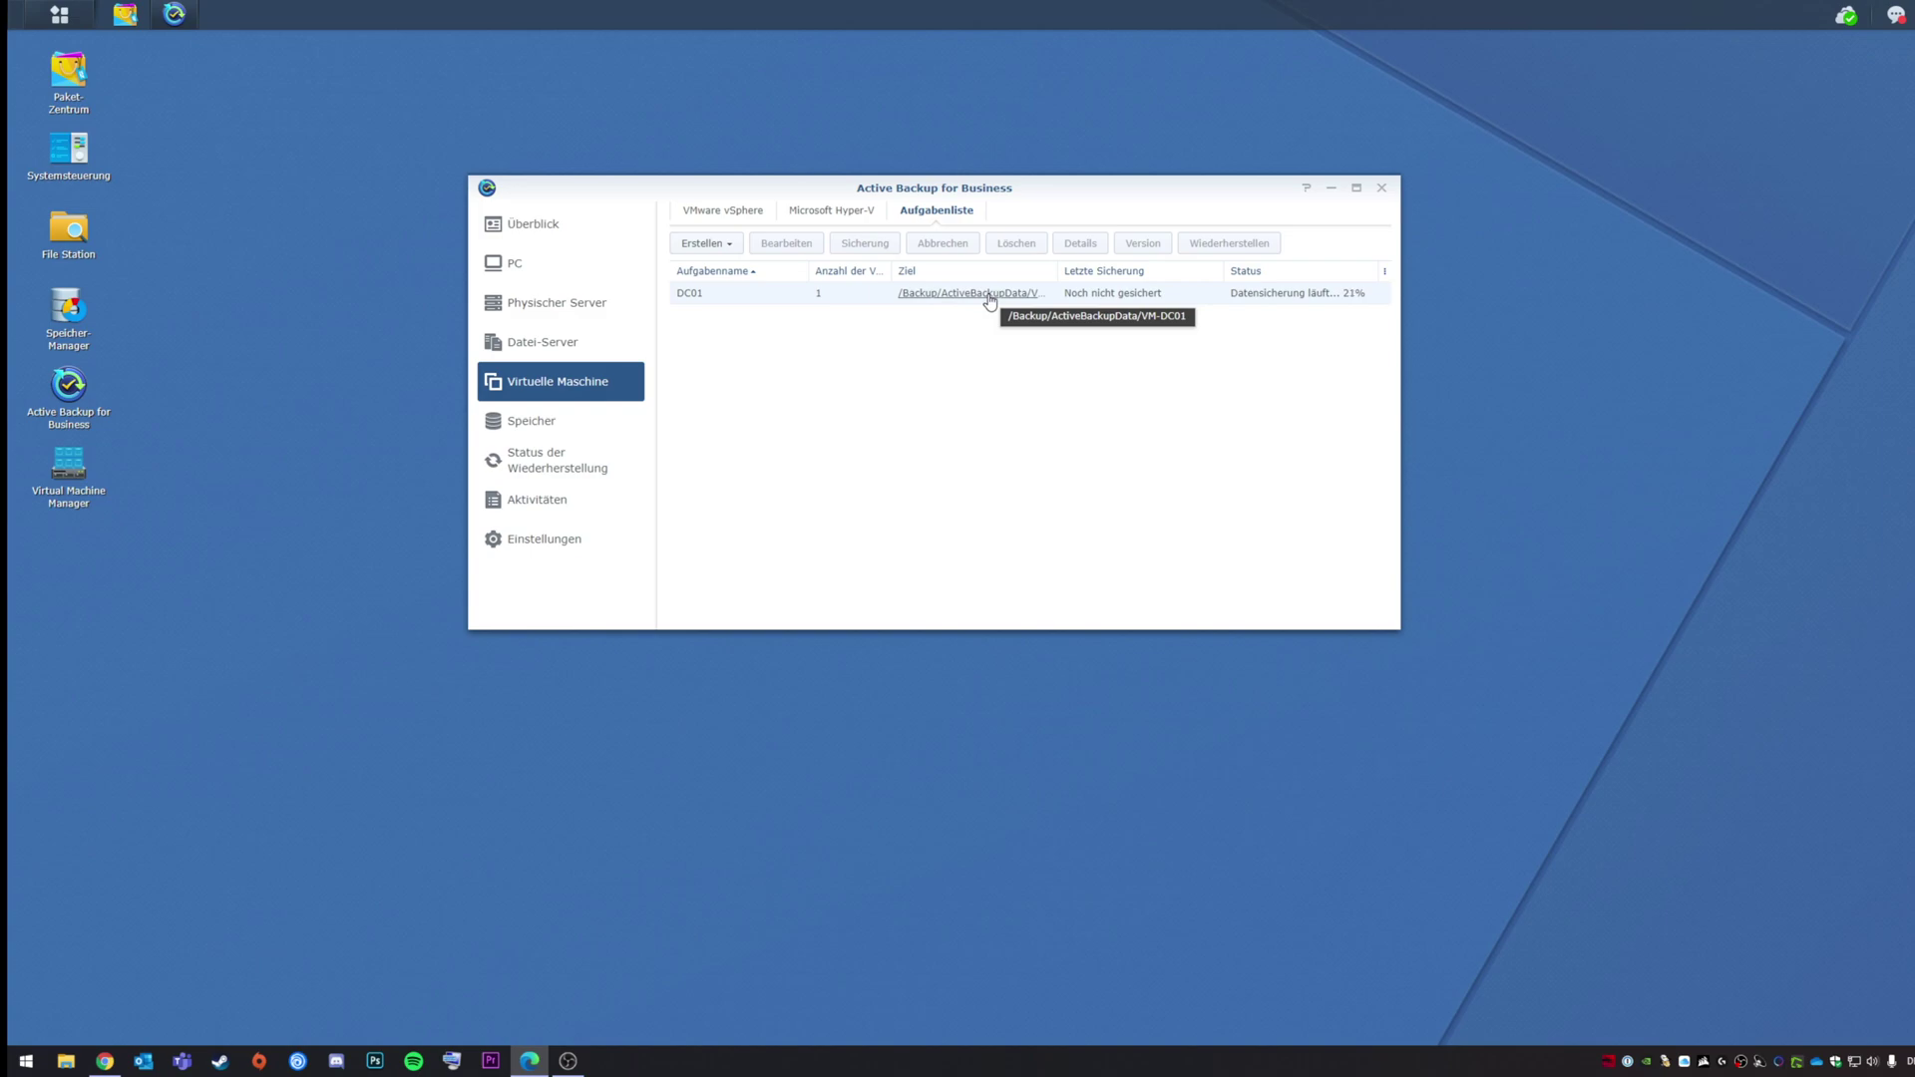
Step: Select DC01 in the Aufgabenliste to see its first backup running at 21%
click(826, 297)
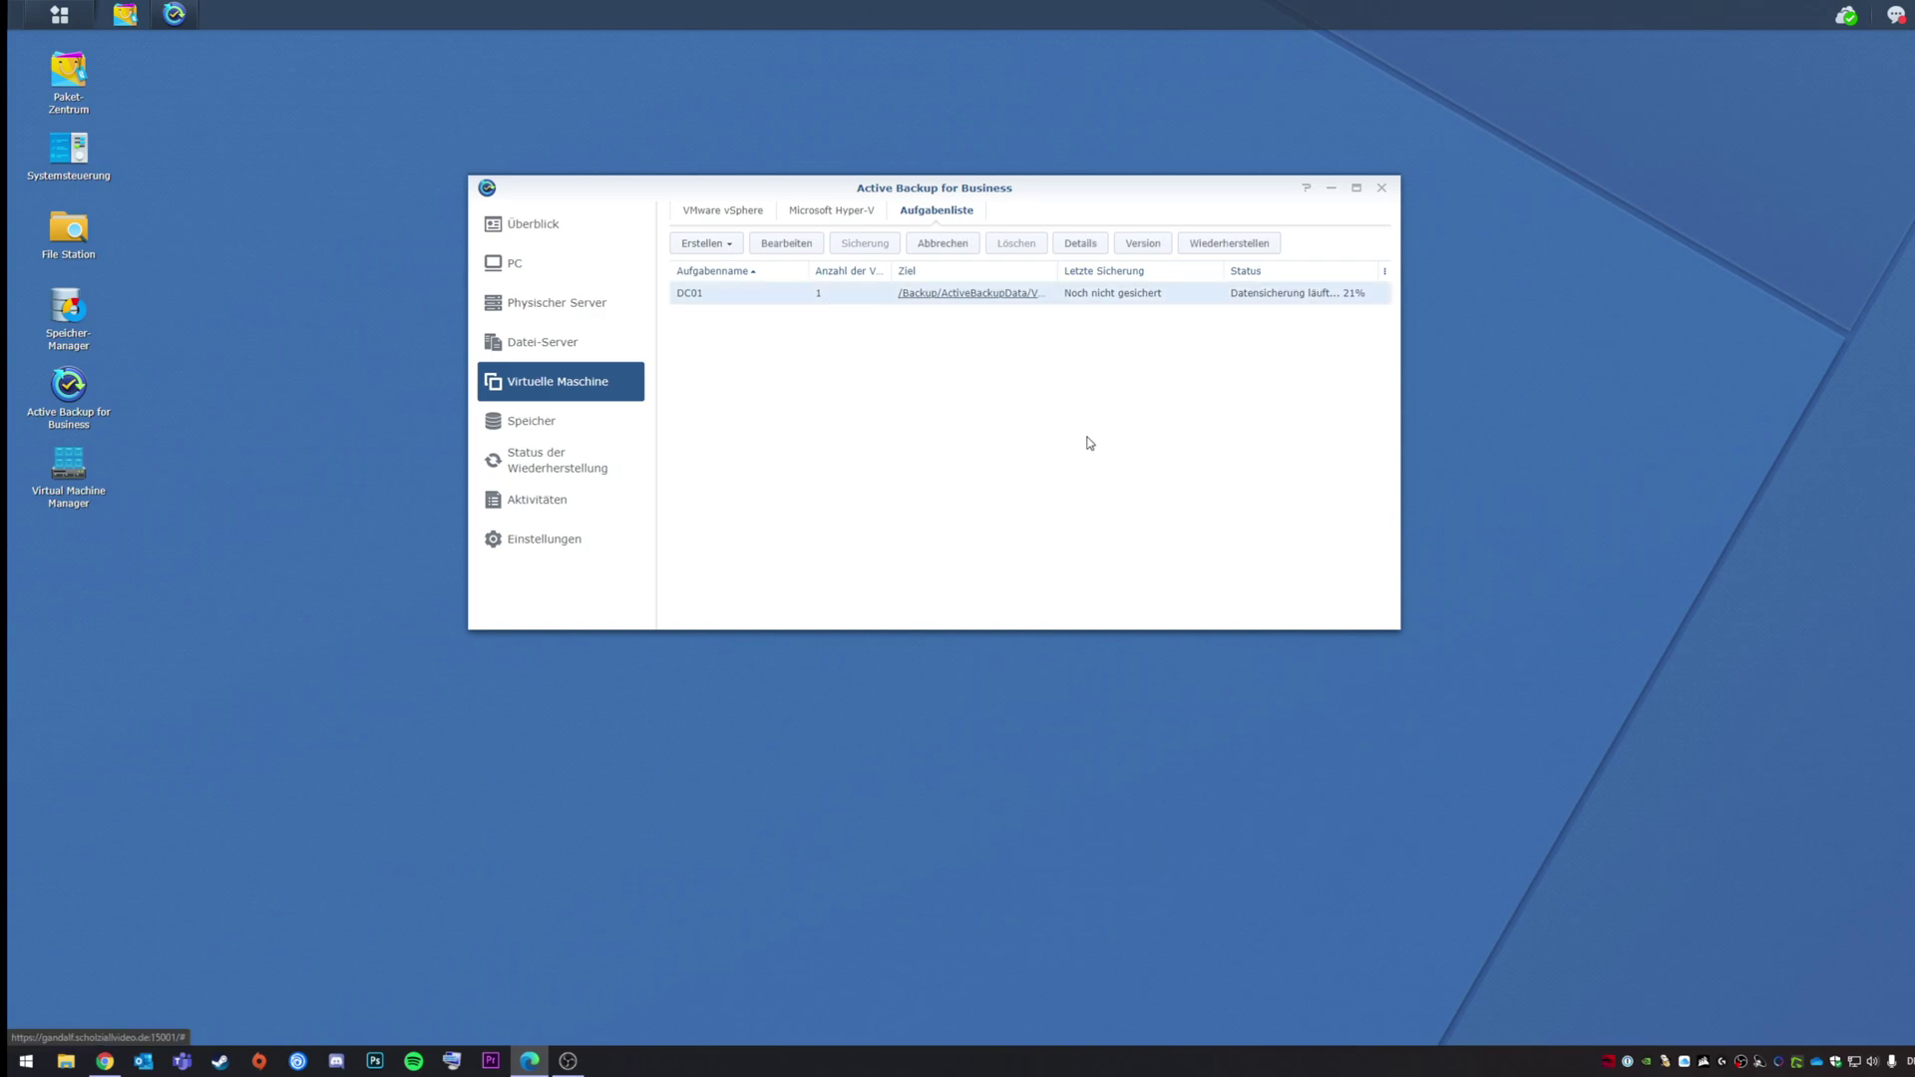